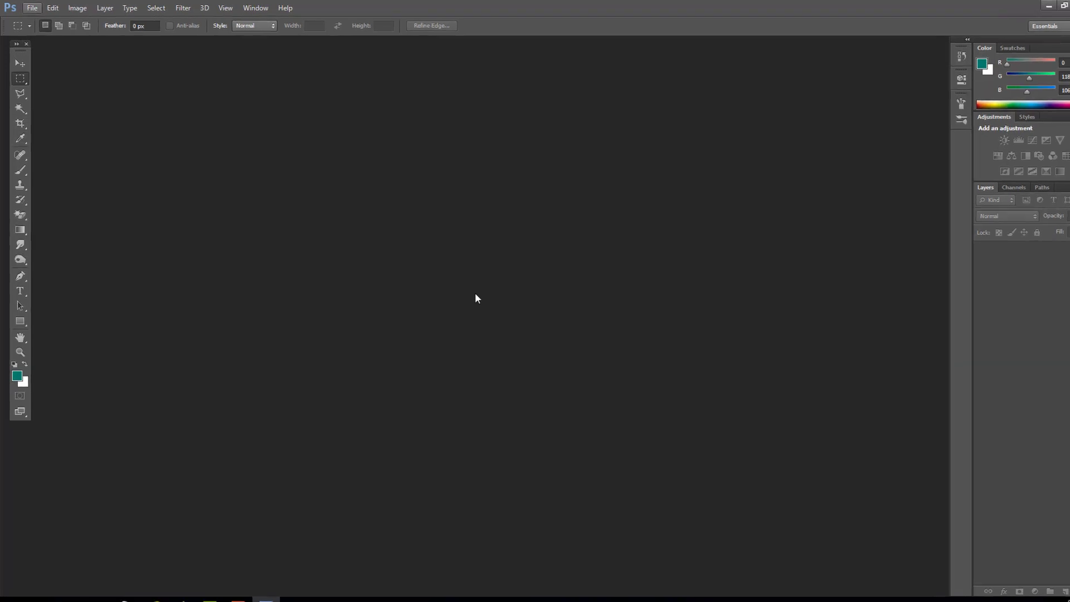
Create a 1280 x 720 pixel RGB document with a white background, named ANIMASI MOBIL BERJALAN
{"action": "key", "text": "alt+f"}
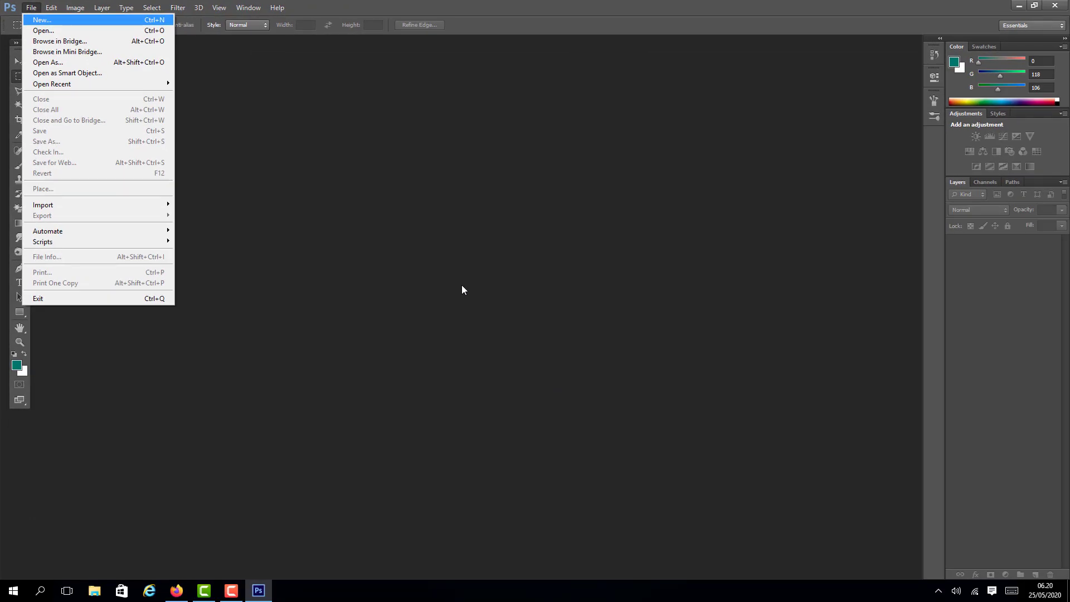
{"action": "key", "text": "Return"}
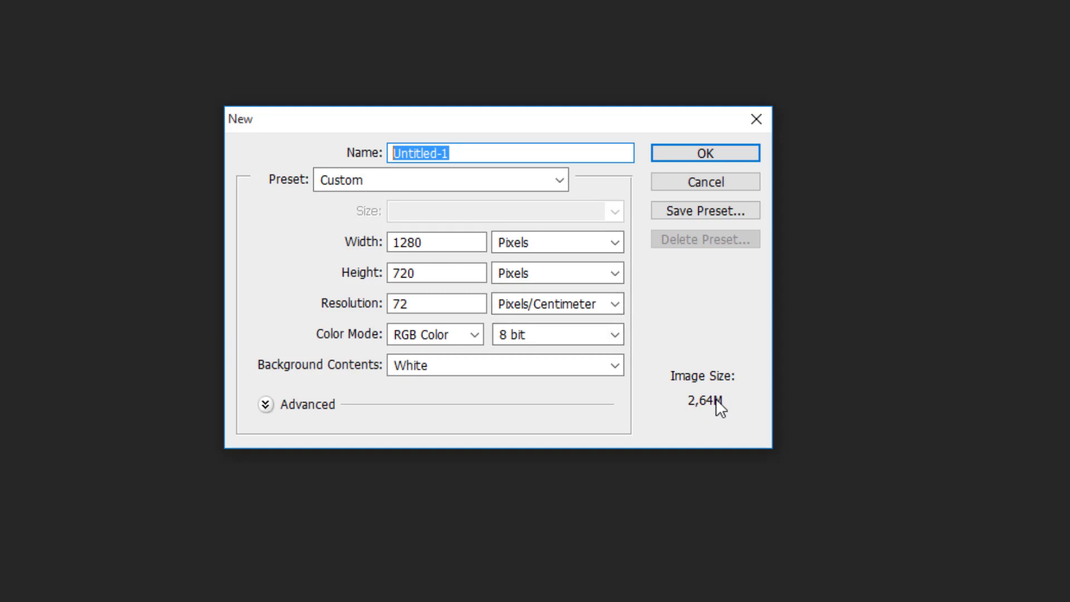
{"action": "type", "text": "a"}
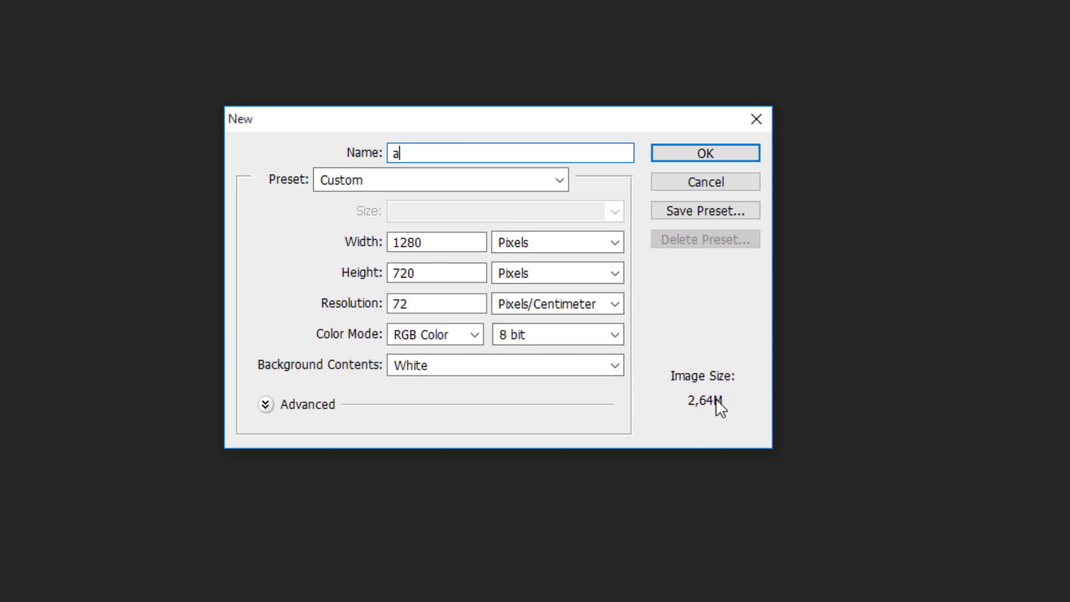
{"action": "type", "text": "nimas"}
{"action": "key", "text": "BackSpace"}
{"action": "key", "text": "BackSpace"}
{"action": "key", "text": "BackSpace"}
{"action": "key", "text": "BackSpace"}
{"action": "key", "text": "BackSpace"}
{"action": "key", "text": "BackSpace"}
{"action": "type", "text": "ANIMSI"}
{"action": "key", "text": "BackSpace"}
{"action": "key", "text": "BackSpace"}
{"action": "key", "text": "BackSpace"}
{"action": "type", "text": "MASI MOBIL "}
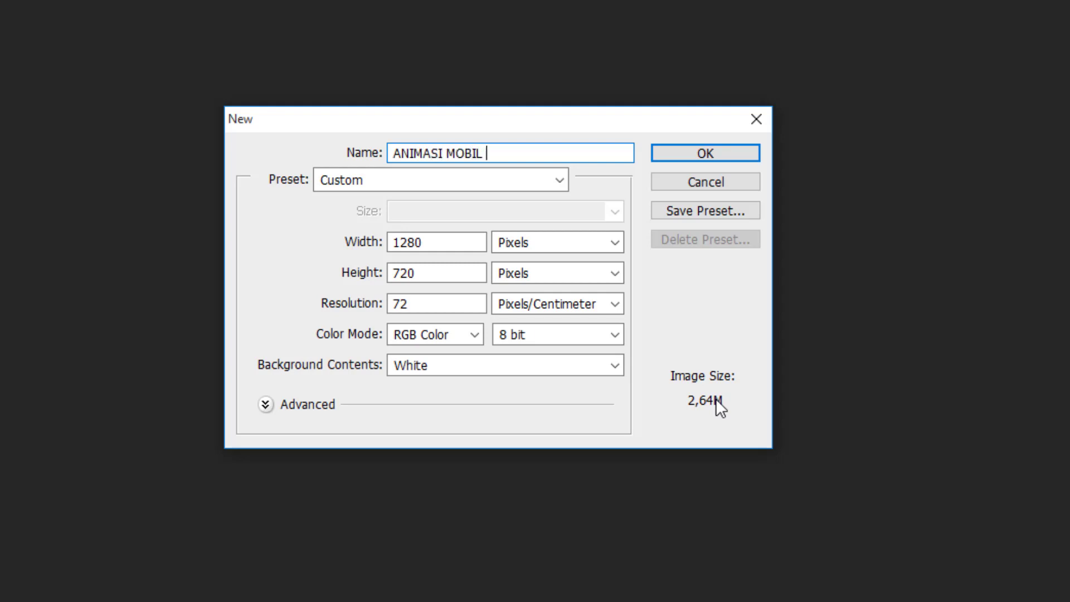
{"action": "type", "text": "BERJALAN"}
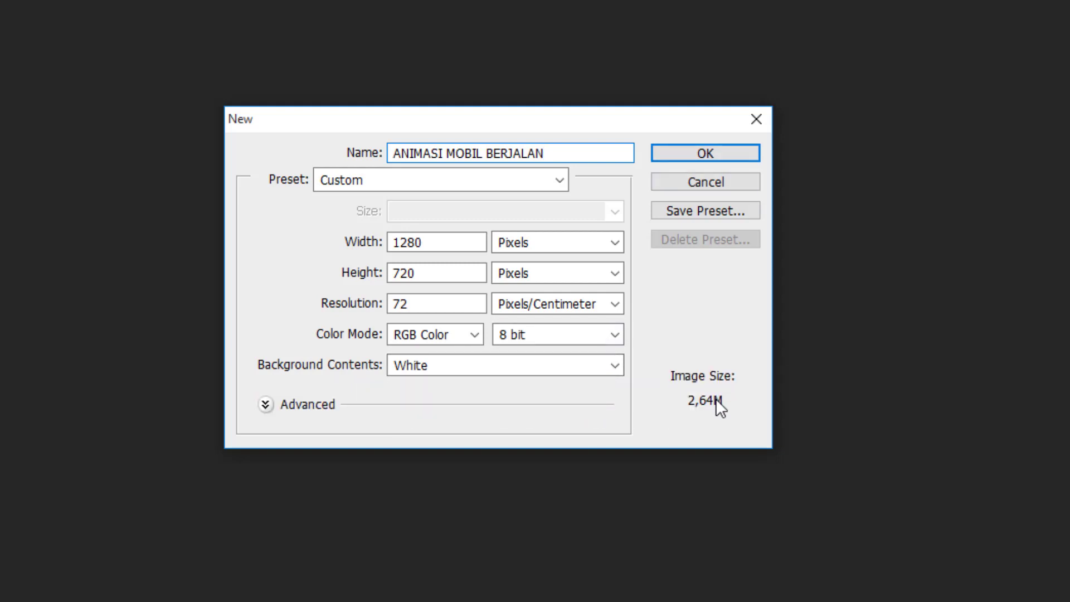
{"action": "key", "text": "Return"}
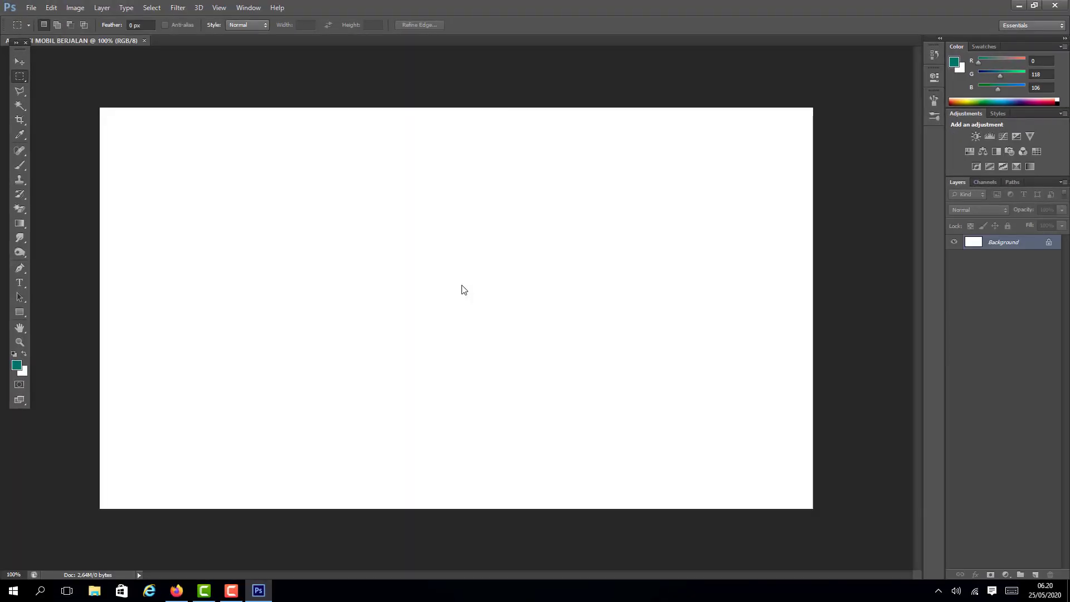
Activate the Move tool and float the ANIMASI MOBIL BERJALAN document in its own window
{"action": "key", "text": "v"}
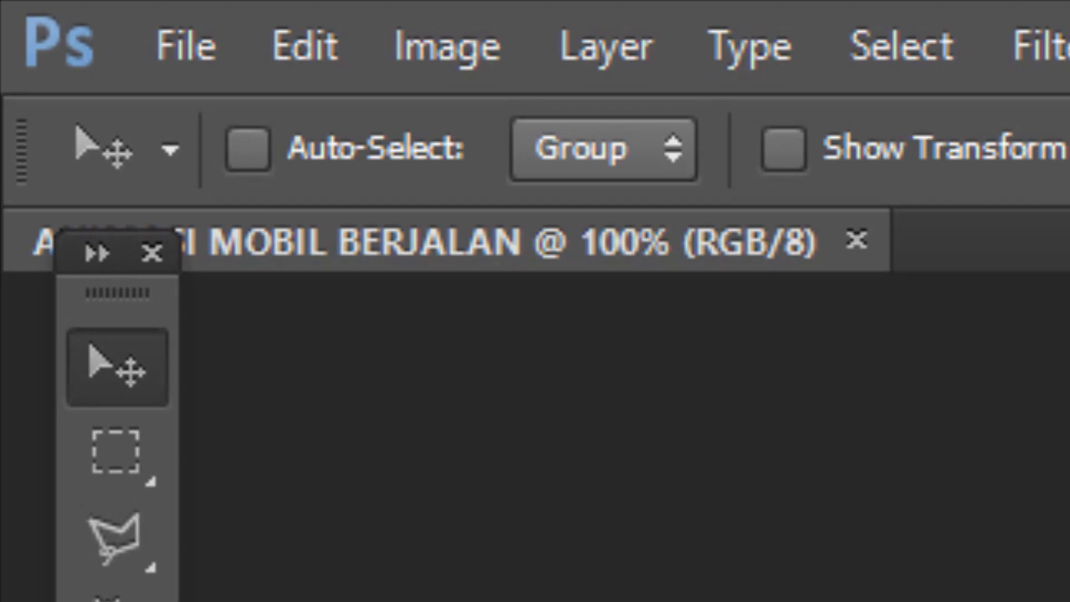
{"action": "left_click_drag", "start_coordinate": [445, 242], "coordinate": [787, 370]}
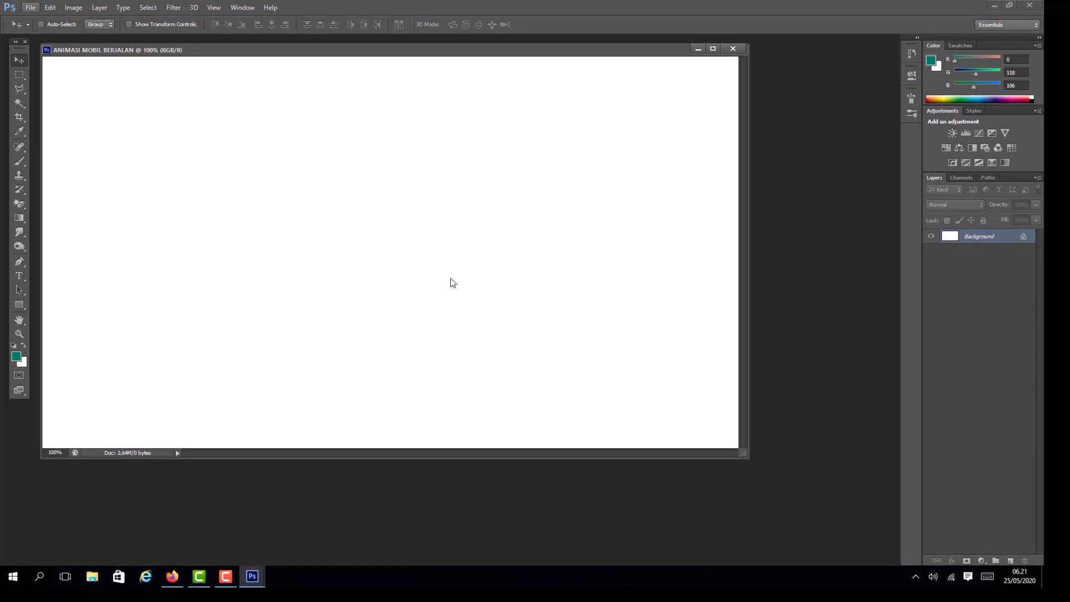
Bring up the file browser for opening an existing image
{"action": "key", "text": "alt+f"}
{"action": "key", "text": "Down"}
{"action": "key", "text": "Down"}
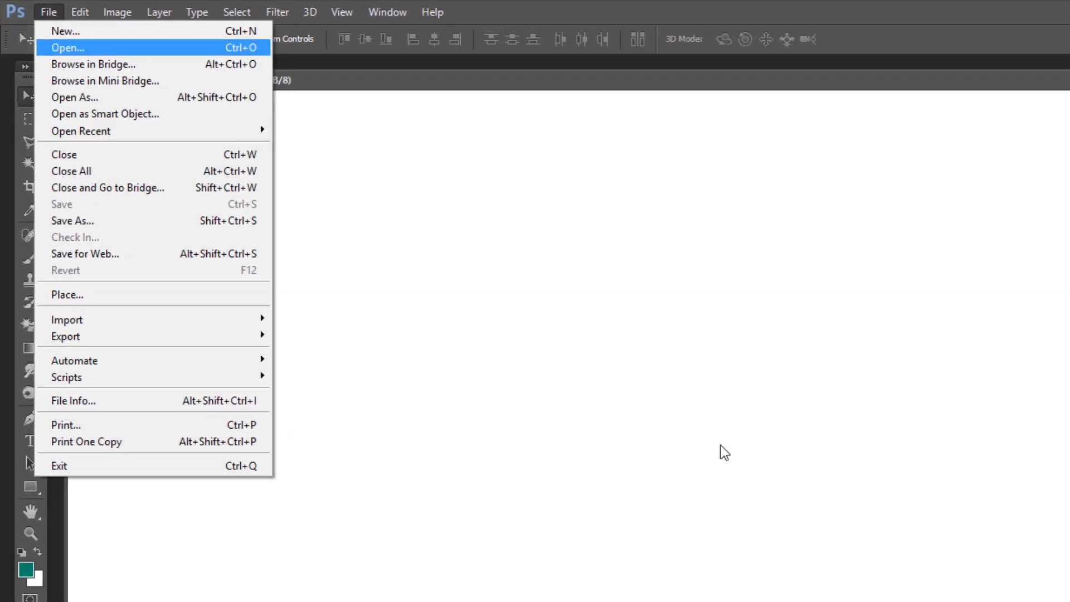
{"action": "key", "text": "Return"}
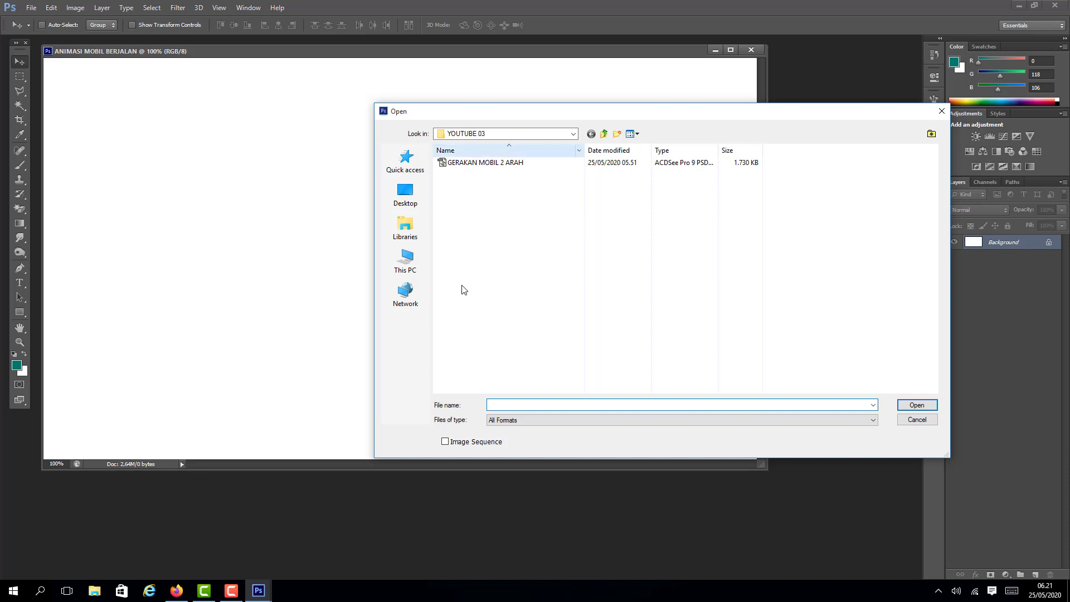
{"action": "key", "text": "F4"}
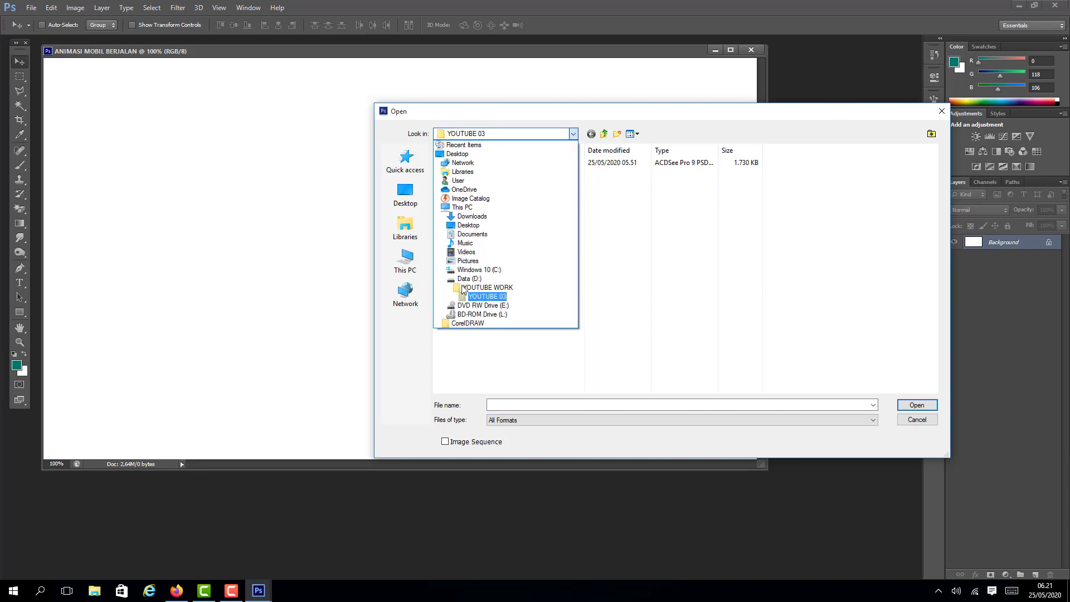
{"action": "key", "text": "Home"}
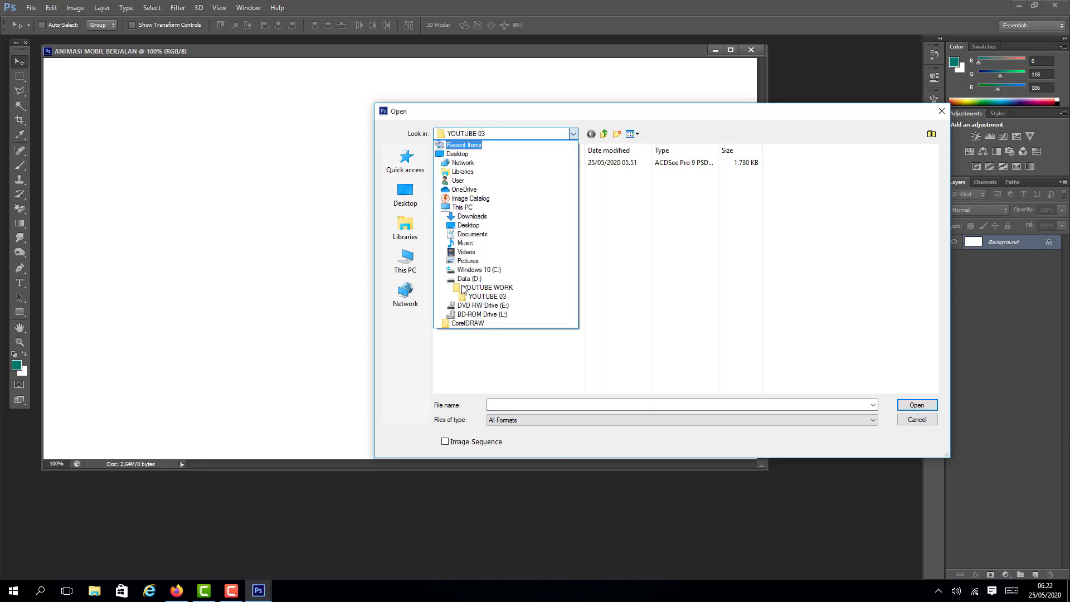
{"action": "key", "text": "Down"}
{"action": "key", "text": "Down"}
{"action": "key", "text": "Down"}
{"action": "key", "text": "Down"}
{"action": "key", "text": "Down"}
{"action": "key", "text": "Down"}
{"action": "key", "text": "Down"}
{"action": "key", "text": "Down"}
{"action": "key", "text": "Down"}
{"action": "key", "text": "Down"}
{"action": "key", "text": "Down"}
{"action": "key", "text": "Down"}
{"action": "key", "text": "Down"}
{"action": "key", "text": "Down"}
{"action": "key", "text": "Down"}
{"action": "key", "text": "Down"}
{"action": "key", "text": "Down"}
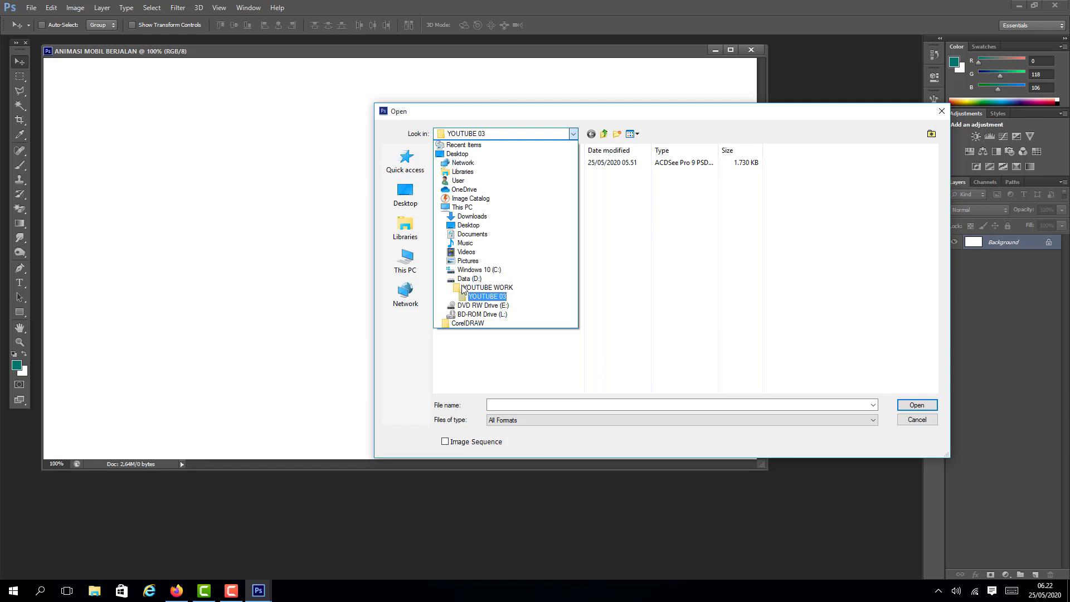
{"action": "key", "text": "Return"}
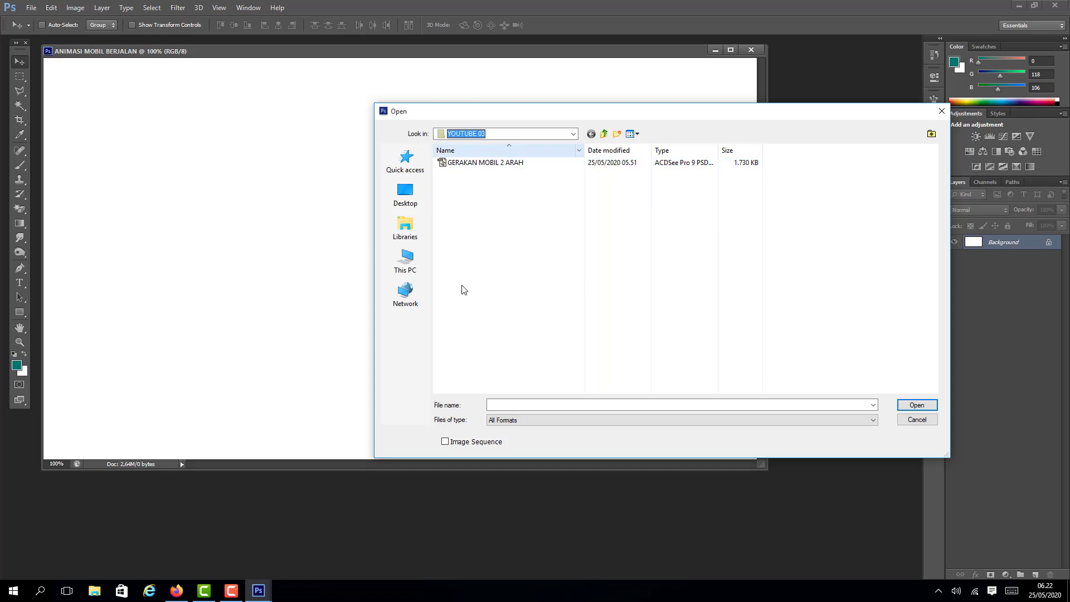
Browse to the YOUTUBE WORK folder on the Data (D:) drive
{"action": "key", "text": "alt+Down"}
{"action": "key", "text": "Home"}
{"action": "key", "text": "Down"}
{"action": "key", "text": "Down"}
{"action": "key", "text": "Down"}
{"action": "key", "text": "Down"}
{"action": "key", "text": "Down"}
{"action": "key", "text": "Down"}
{"action": "key", "text": "Down"}
{"action": "key", "text": "Down"}
{"action": "key", "text": "Down"}
{"action": "key", "text": "Down"}
{"action": "key", "text": "Down"}
{"action": "key", "text": "Down"}
{"action": "key", "text": "Down"}
{"action": "key", "text": "Down"}
{"action": "key", "text": "Down"}
{"action": "key", "text": "Down"}
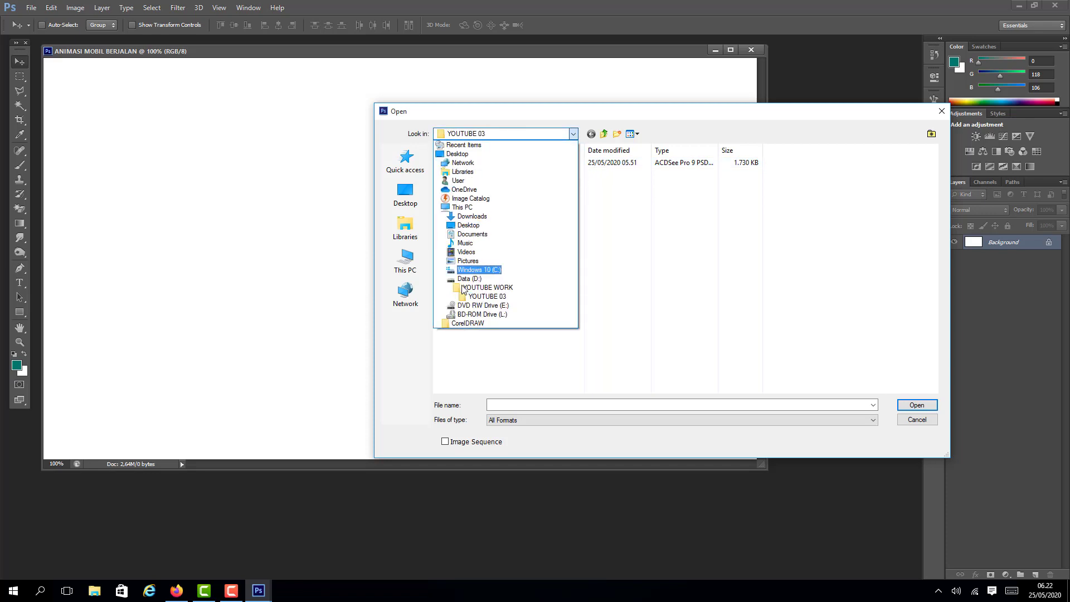
{"action": "key", "text": "Return"}
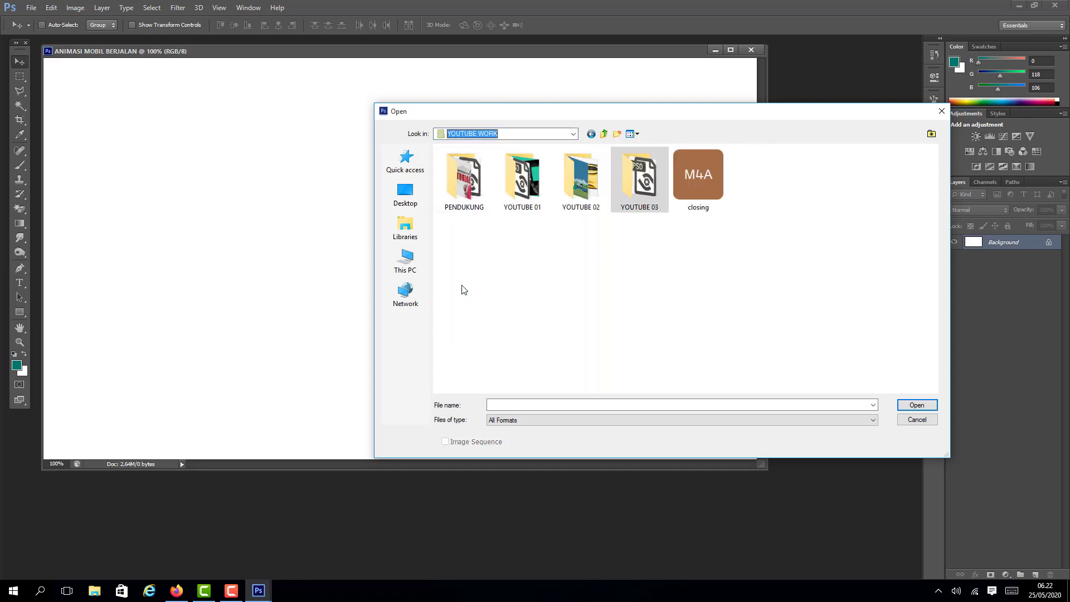
Open the image 1. BG-OK from the YOUTUBE 02 folder
{"action": "double_click", "coordinate": [580, 180]}
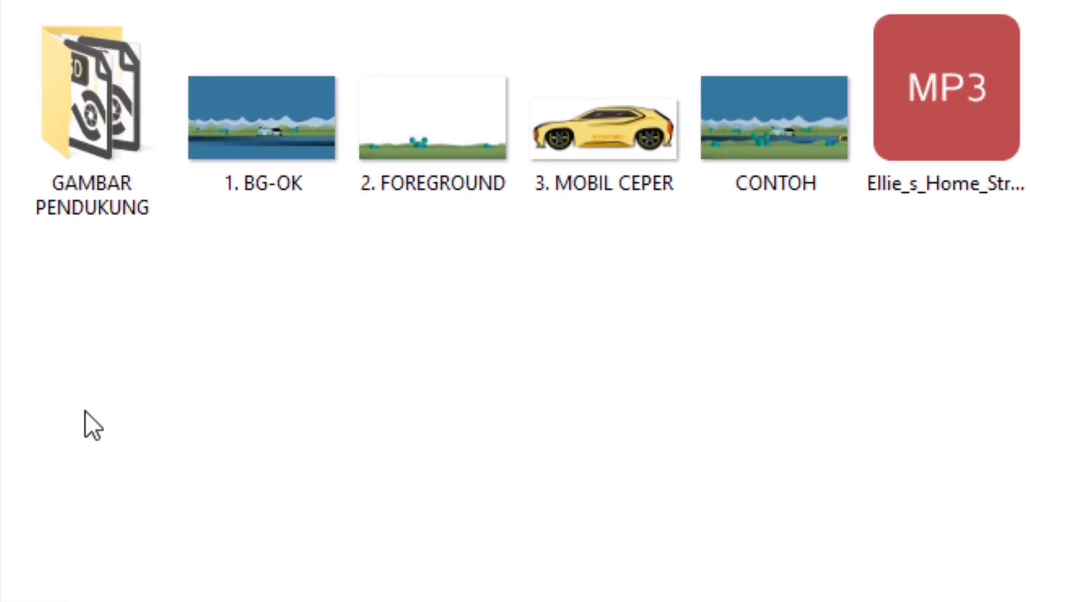
{"action": "key", "text": "Right"}
{"action": "key", "text": "Right"}
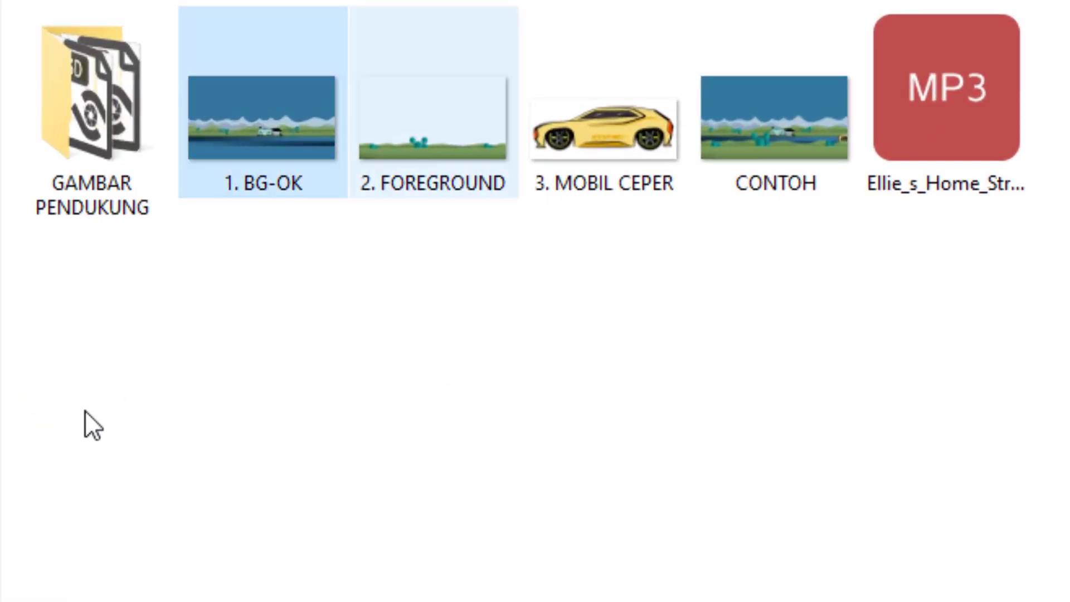
{"action": "key", "text": "Right"}
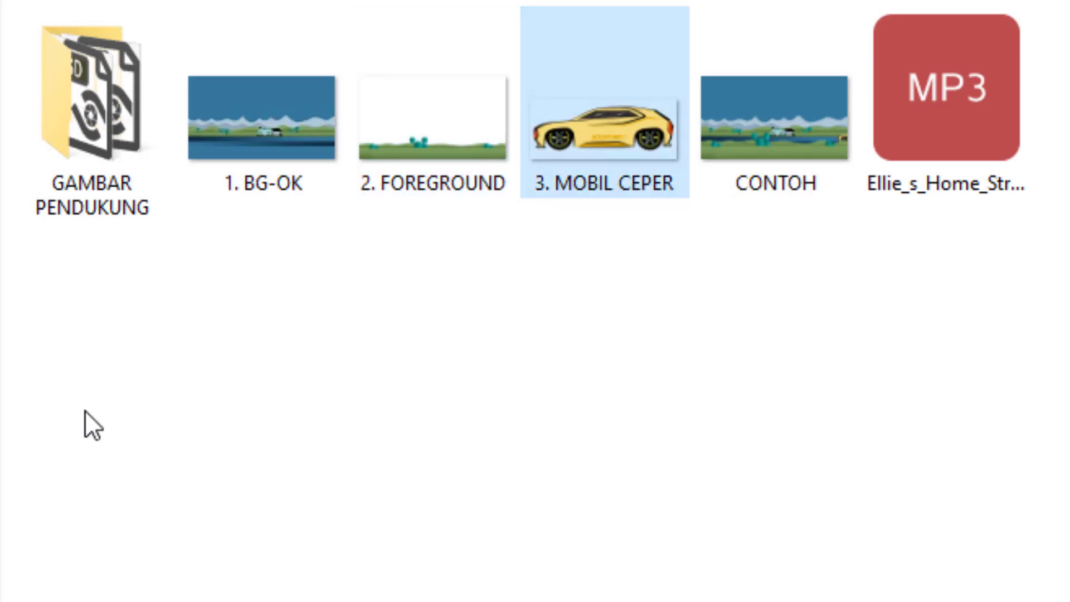
{"action": "key", "text": "Left"}
{"action": "key", "text": "Left"}
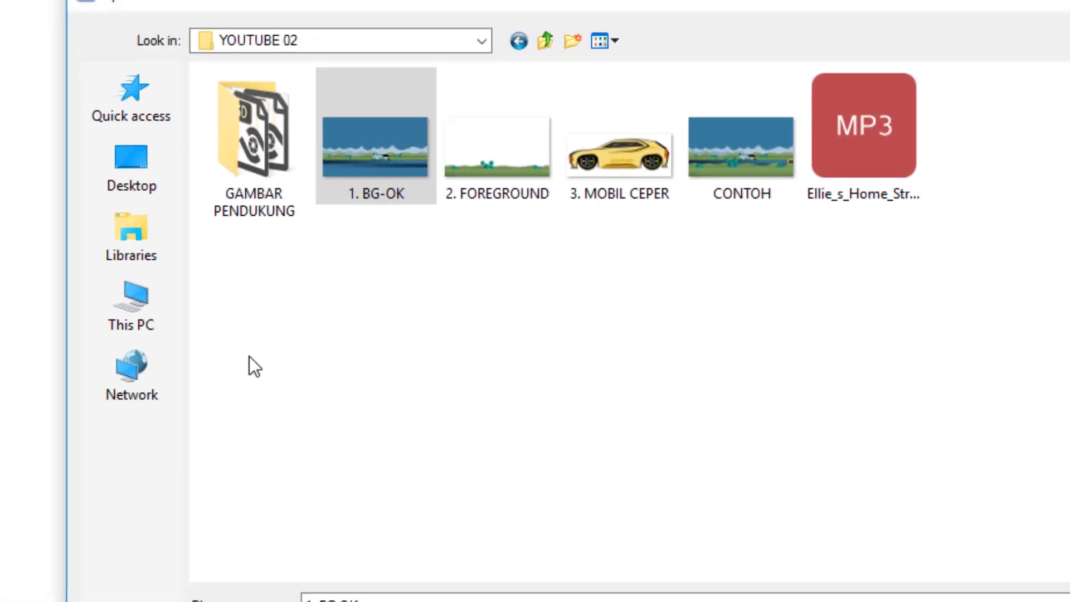
{"action": "key", "text": "Return"}
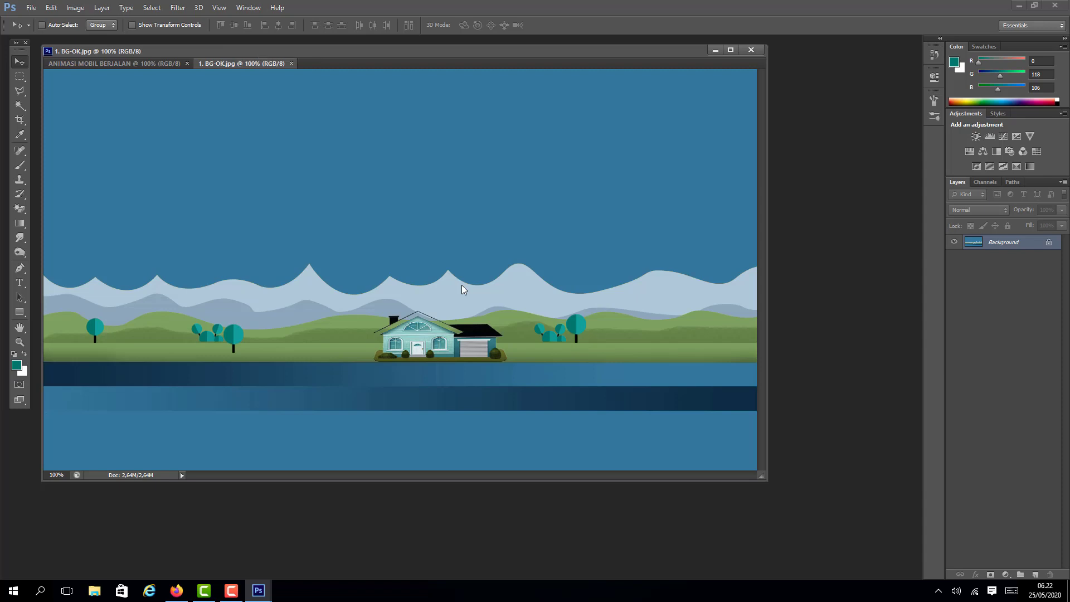
Copy the 1. BG-OK.jpg image from its own floating window into ANIMASI MOBIL BERJALAN and align it to cover the whole canvas
{"action": "left_click_drag", "start_coordinate": [241, 63], "coordinate": [331, 143]}
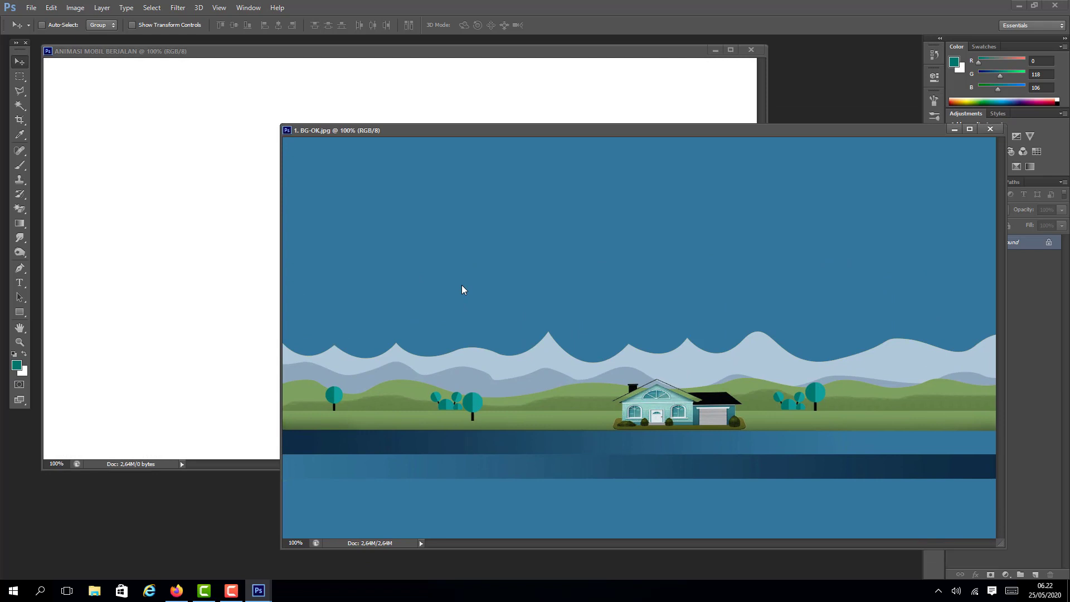
{"action": "left_click_drag", "start_coordinate": [808, 317], "coordinate": [262, 217]}
{"action": "left_click_drag", "start_coordinate": [461, 289], "coordinate": [462, 290]}
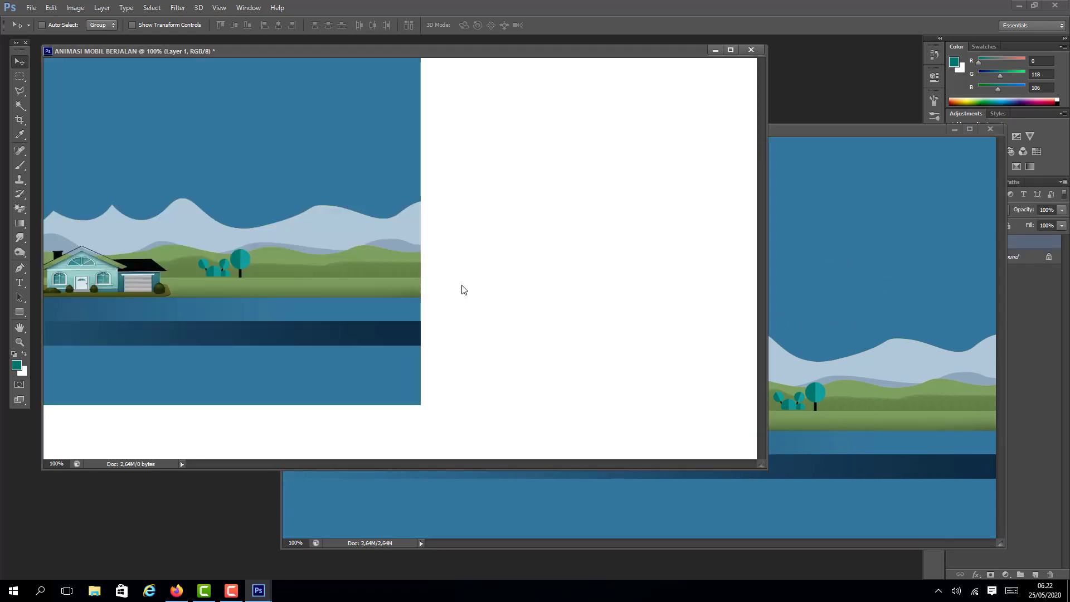
{"action": "left_click_drag", "start_coordinate": [183, 165], "coordinate": [511, 219]}
{"action": "left_click_drag", "start_coordinate": [461, 289], "coordinate": [462, 289]}
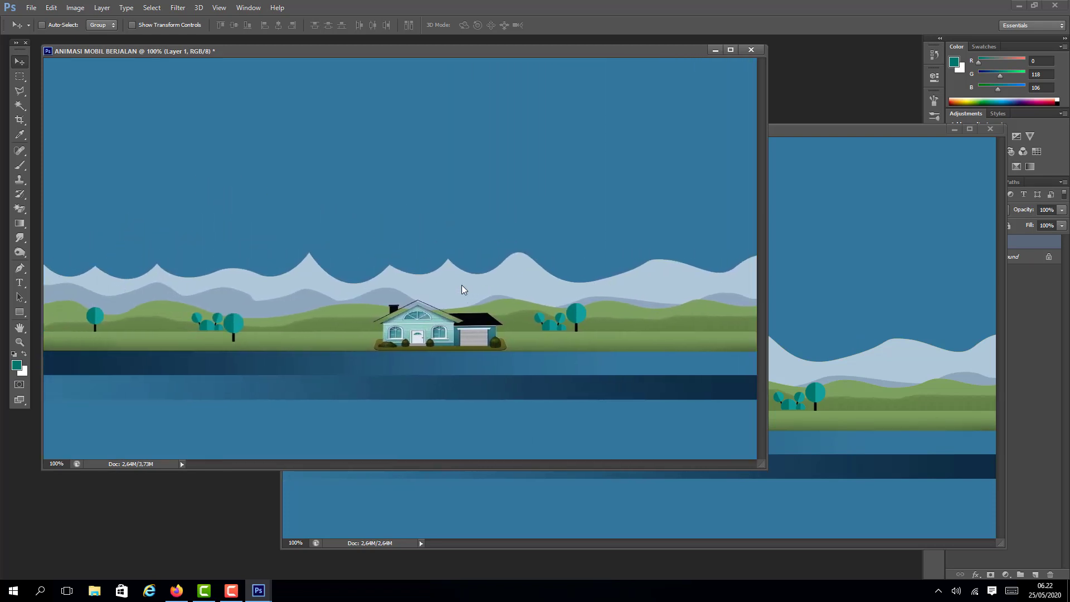
Rearrange the two document windows and close 1. BG-OK.jpg
{"action": "left_click_drag", "start_coordinate": [357, 51], "coordinate": [351, 48]}
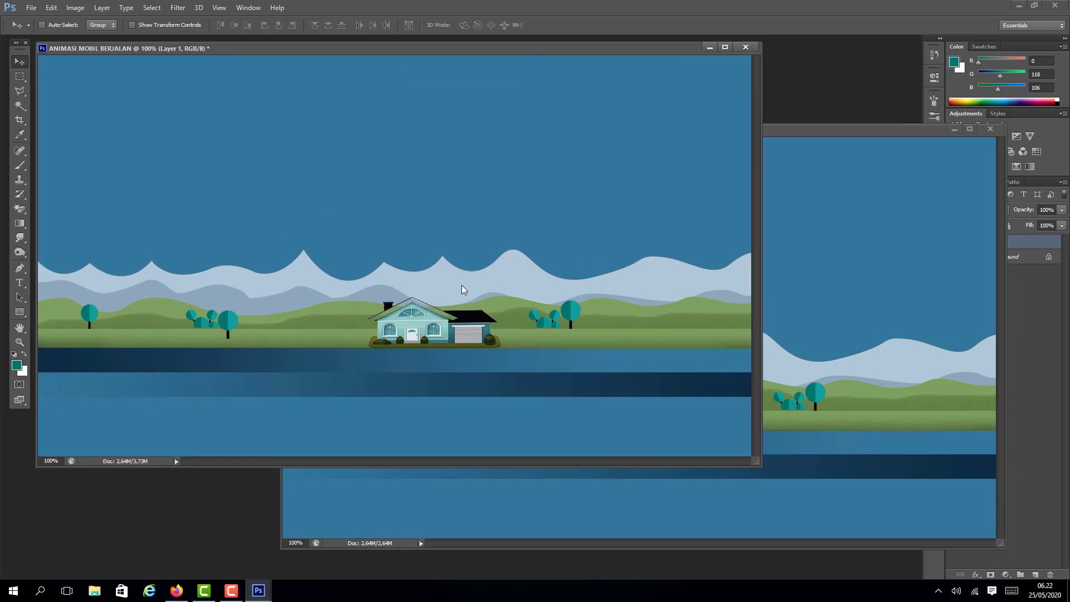
{"action": "key", "text": "ctrl+Tab"}
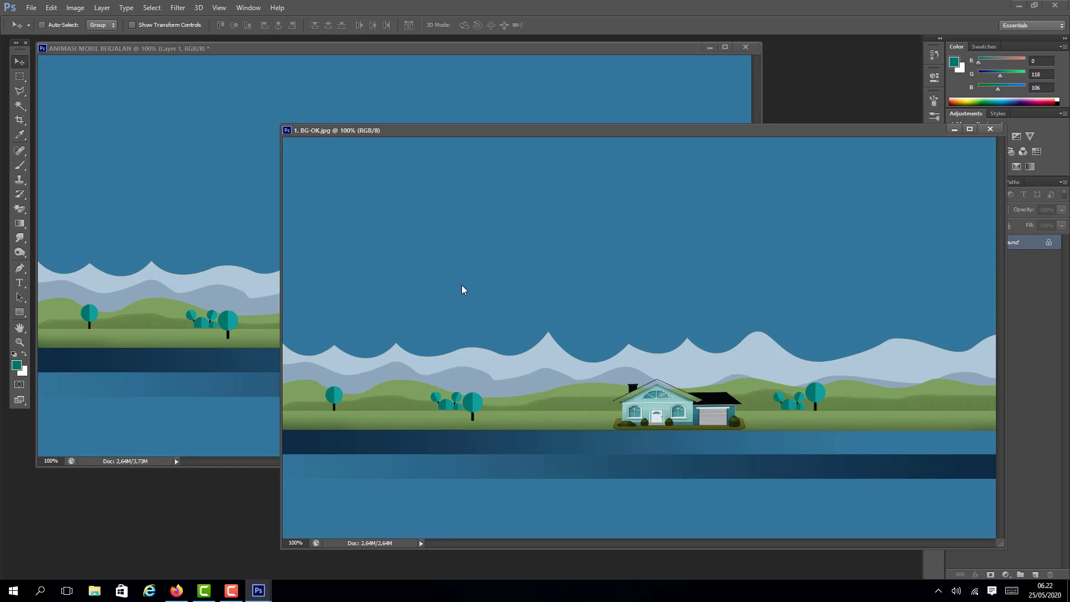
{"action": "mouse_move", "coordinate": [464, 131]}
{"action": "left_mouse_down"}
{"action": "mouse_move", "coordinate": [378, 141]}
{"action": "mouse_move", "coordinate": [348, 131]}
{"action": "left_mouse_up"}
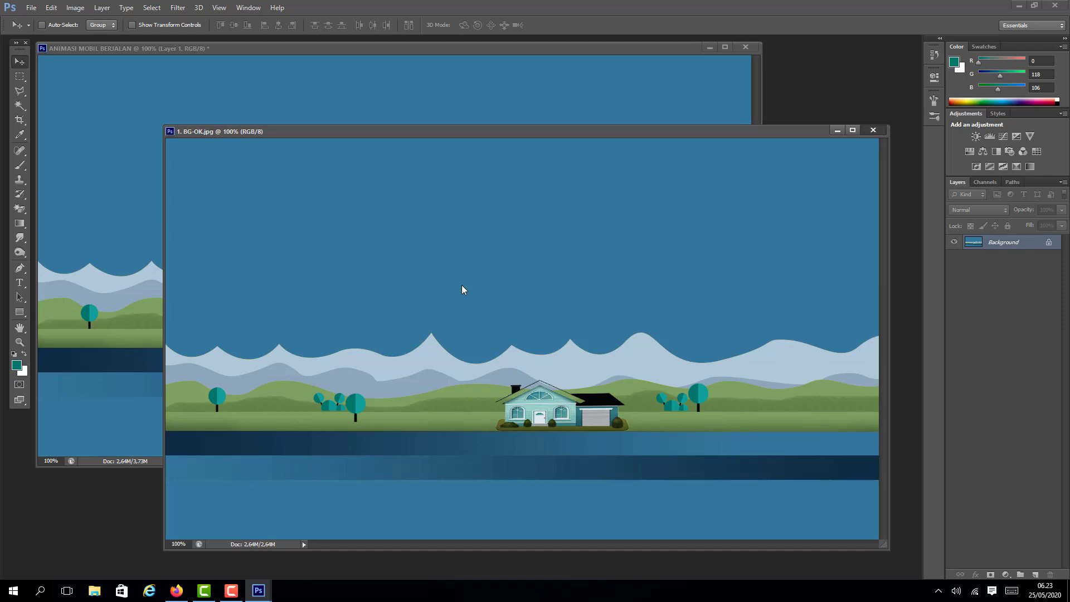
{"action": "key", "text": "ctrl+w"}
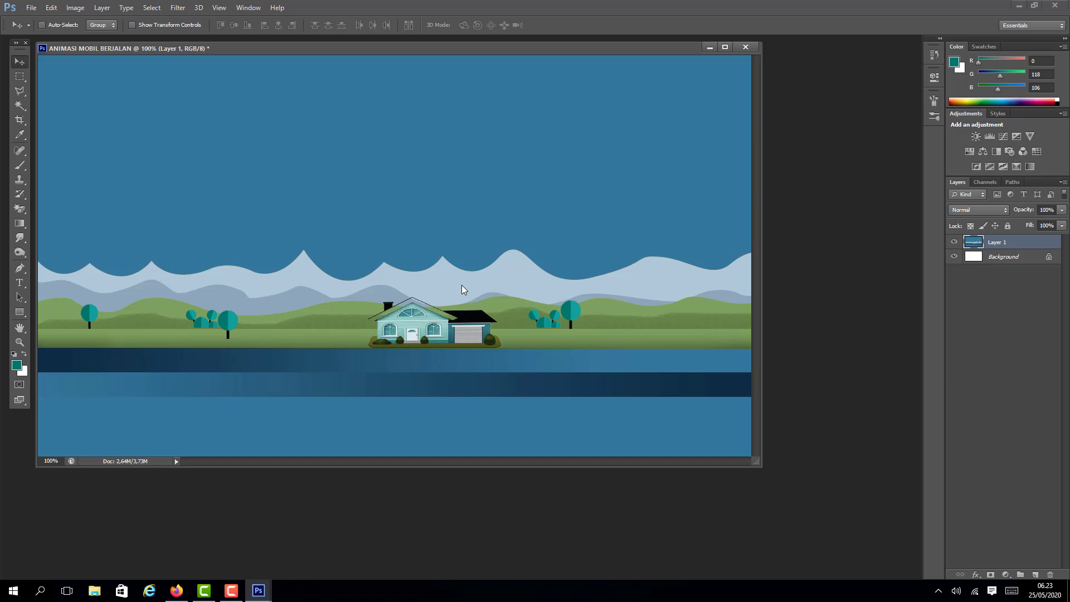
Rename the copied background image's layer as BG
{"action": "double_click", "coordinate": [997, 242]}
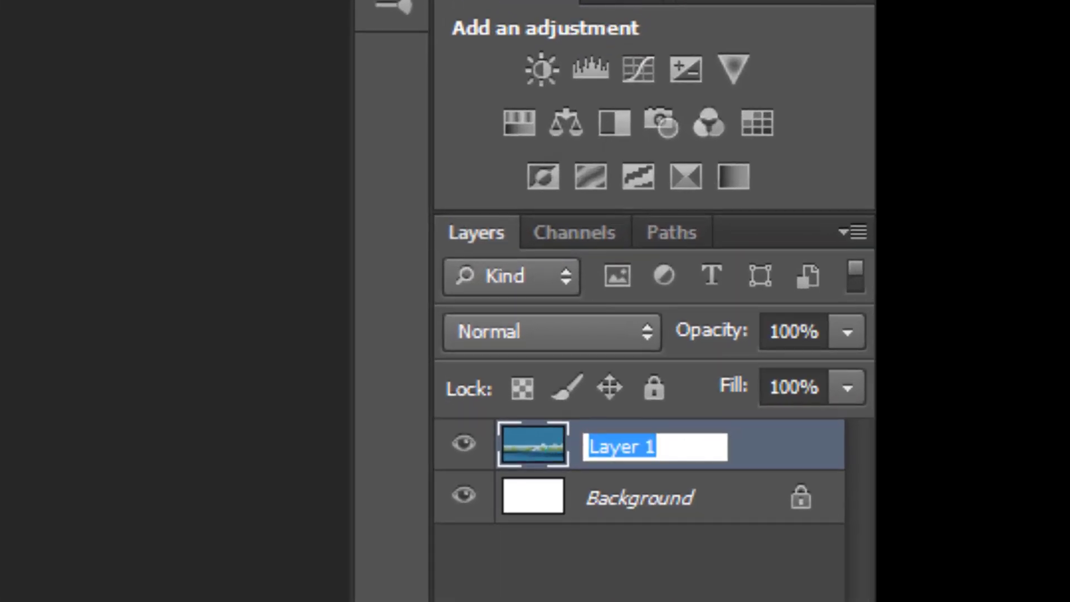
{"action": "type", "text": "bg"}
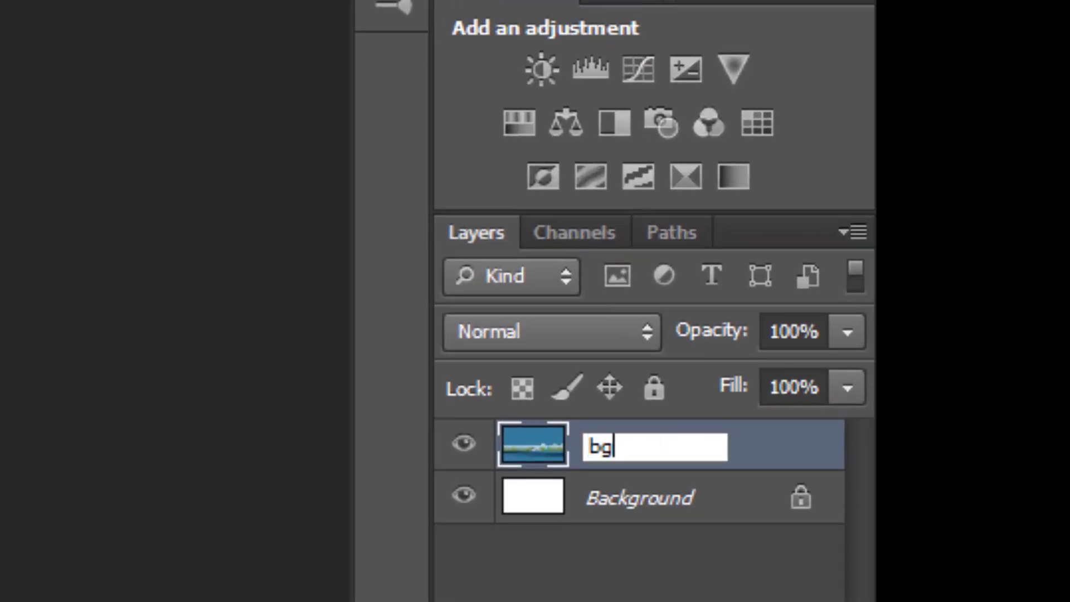
{"action": "key", "text": "BackSpace"}
{"action": "key", "text": "BackSpace"}
{"action": "type", "text": "BG"}
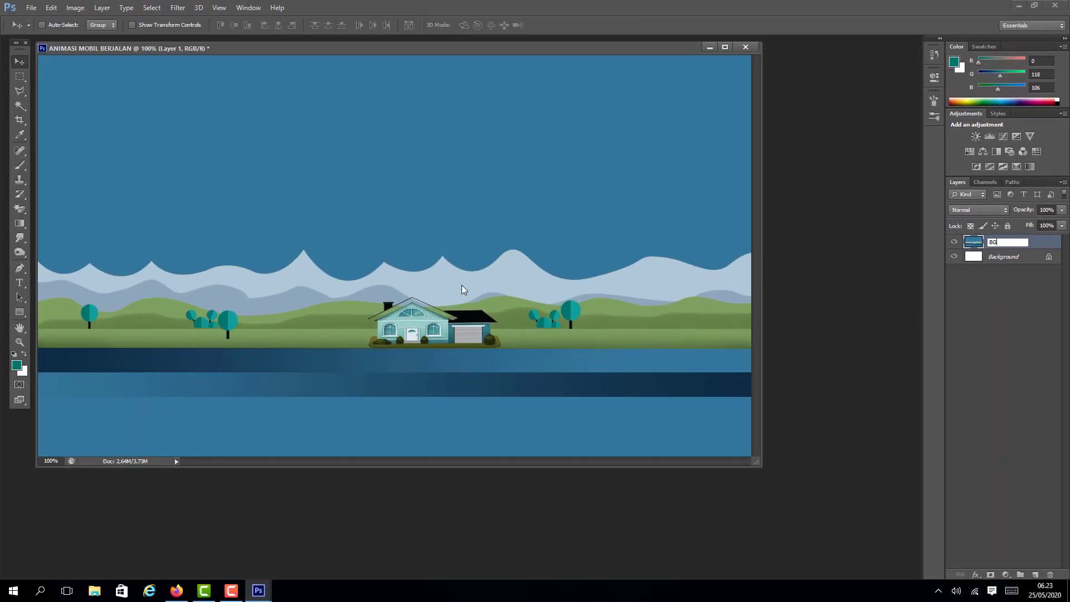
{"action": "key", "text": "Return"}
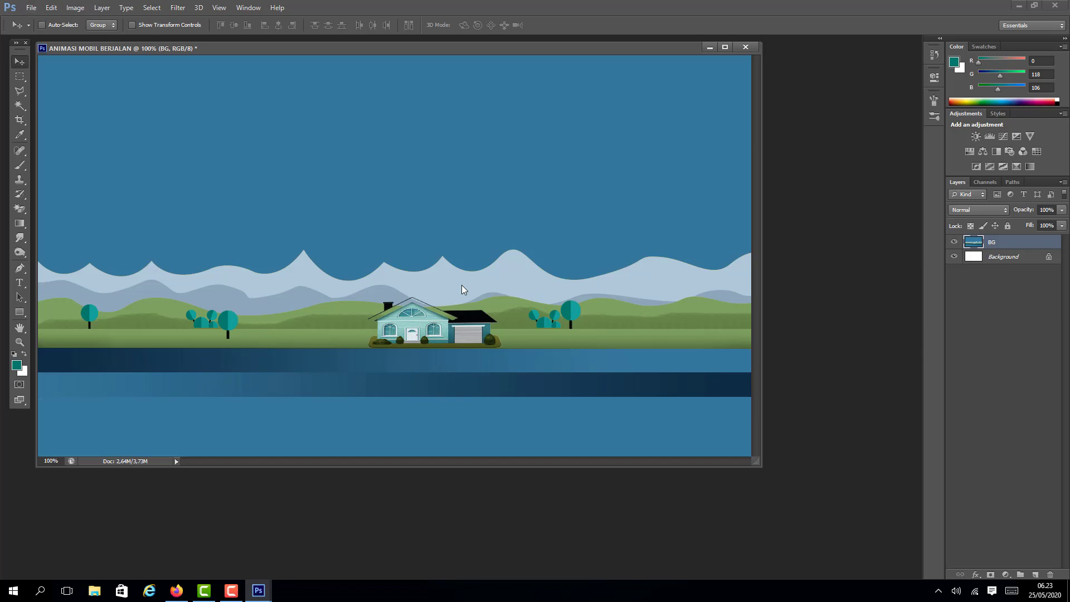
Open the car image 3. MOBIL CEPER from the YOUTUBE 02 folder
{"action": "key", "text": "ctrl+o"}
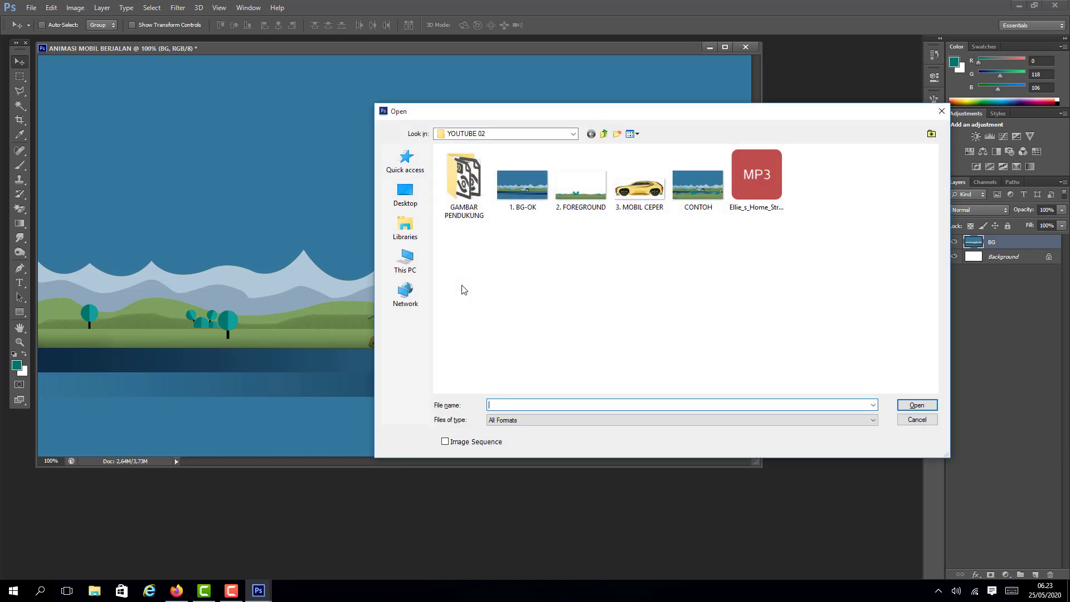
{"action": "left_click", "coordinate": [639, 199]}
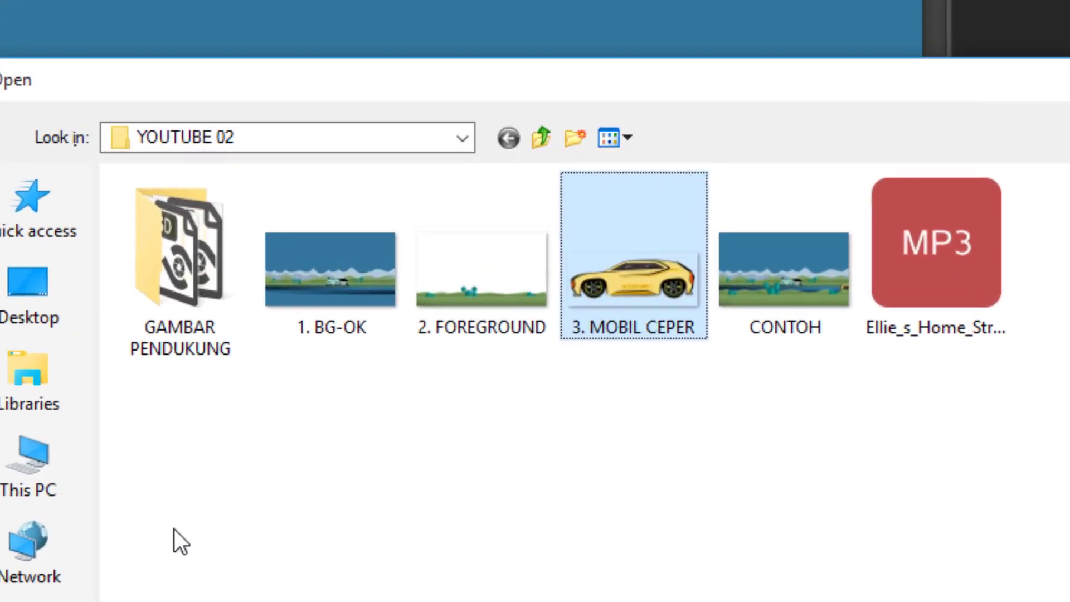
{"action": "key", "text": "Return"}
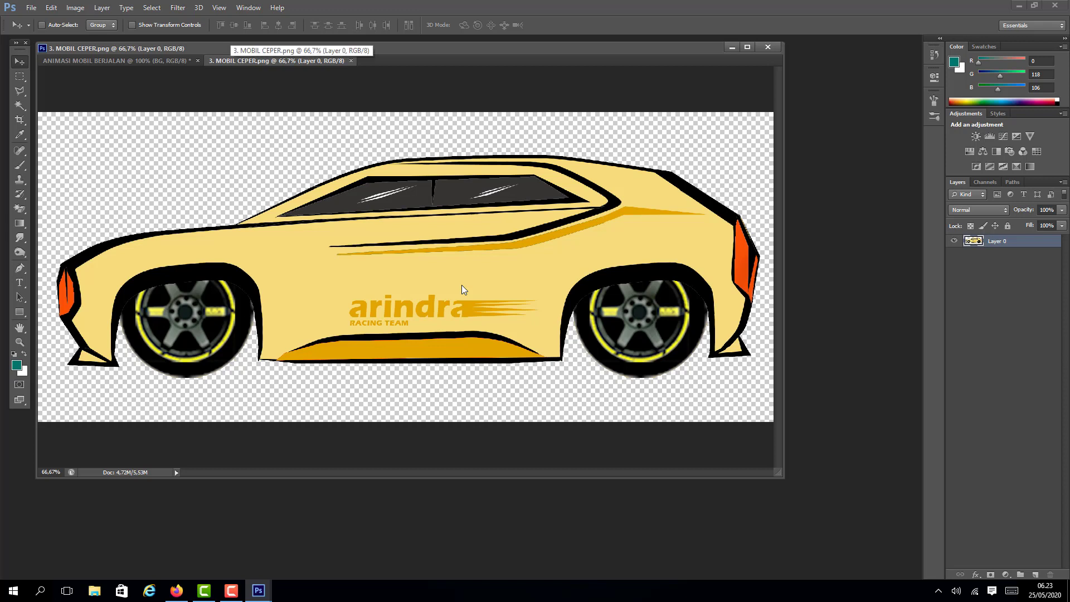
Copy the car from 3. MOBIL CEPER.png into ANIMASI MOBIL BERJALAN, close the car file and reposition the remaining document window
{"action": "left_click_drag", "start_coordinate": [276, 60], "coordinate": [414, 206]}
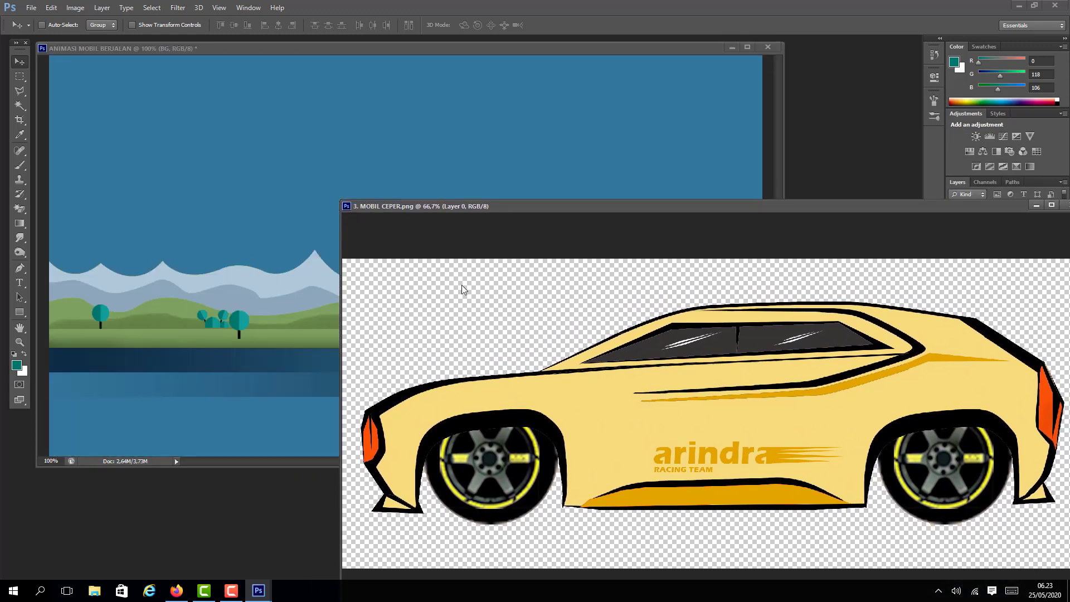
{"action": "left_click_drag", "start_coordinate": [836, 440], "coordinate": [228, 296]}
{"action": "left_click_drag", "start_coordinate": [251, 261], "coordinate": [314, 274]}
{"action": "left_click_drag", "start_coordinate": [462, 289], "coordinate": [462, 289]}
{"action": "key", "text": "ctrl+Tab"}
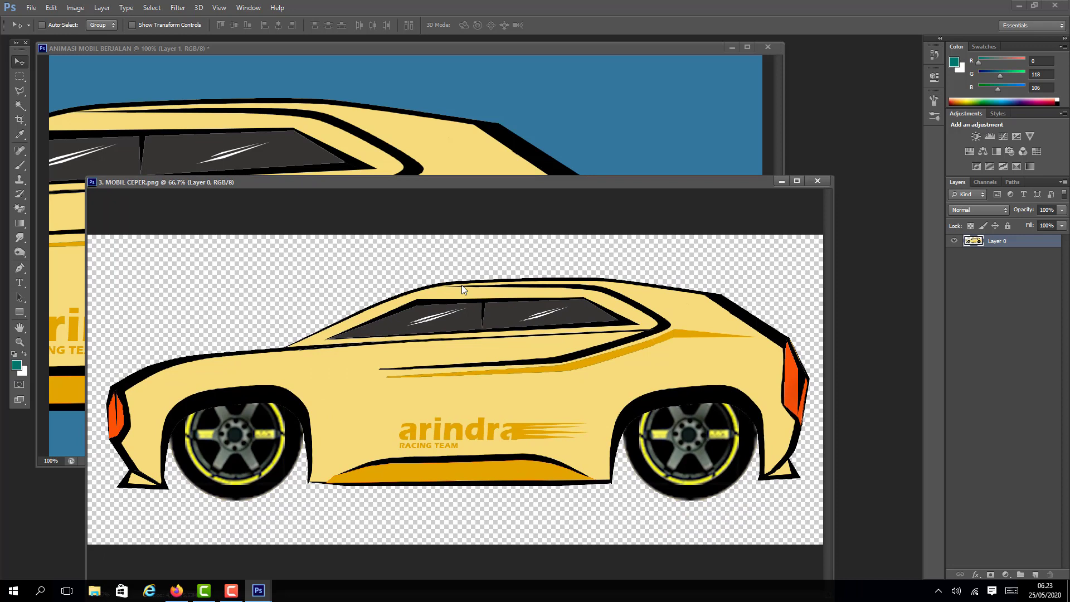
{"action": "left_click", "coordinate": [817, 181]}
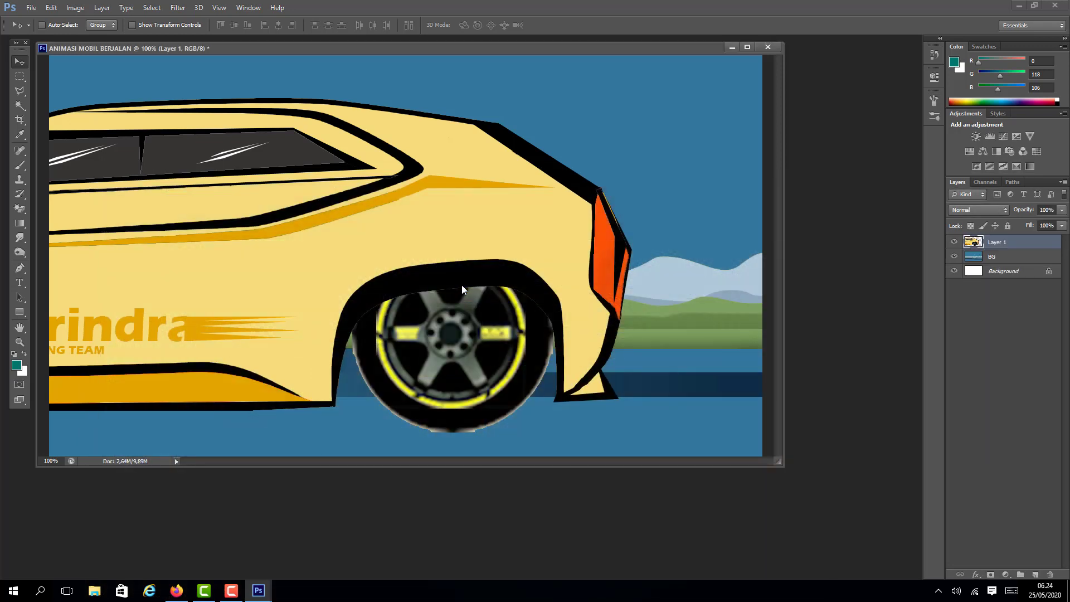
{"action": "left_click_drag", "start_coordinate": [342, 48], "coordinate": [376, 78]}
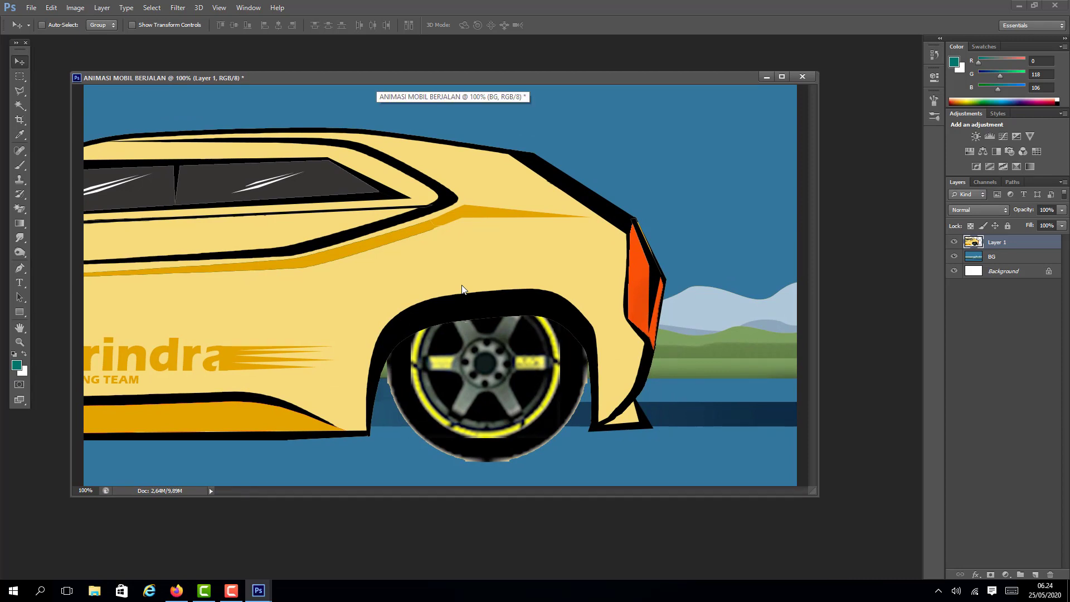
Scale the car layer down to about 17% with Free Transform and place it on the road to the right of the house
{"action": "left_click_drag", "start_coordinate": [461, 289], "coordinate": [537, 288]}
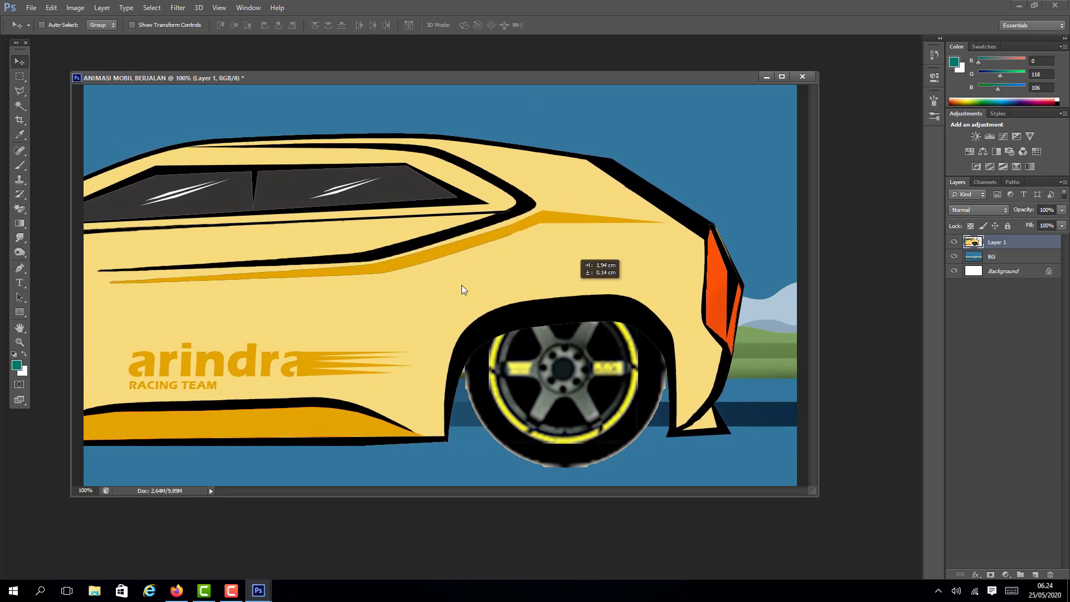
{"action": "left_click_drag", "start_coordinate": [461, 290], "coordinate": [461, 290]}
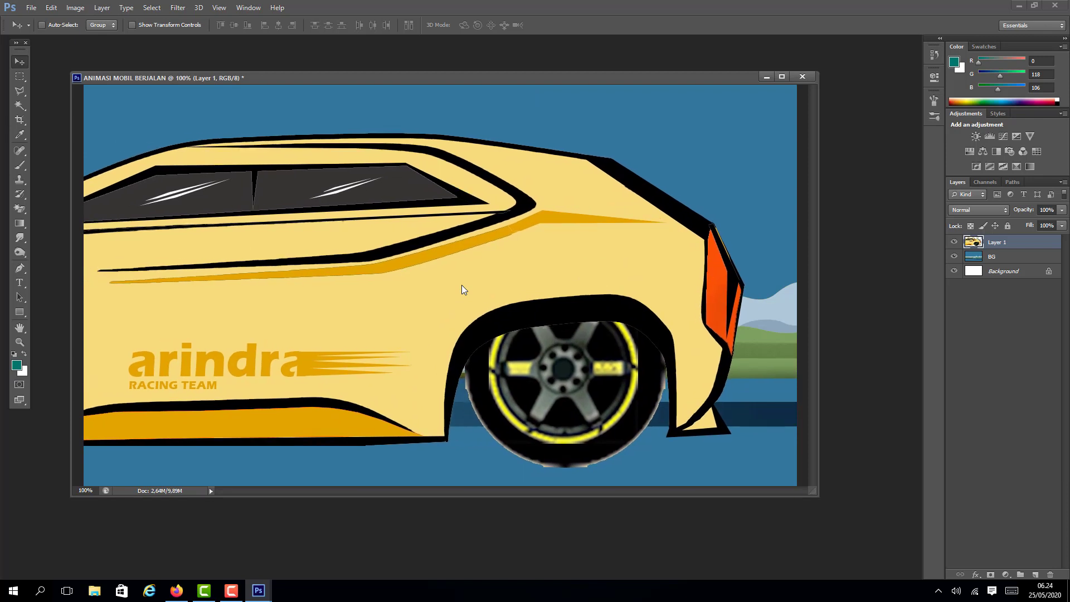
{"action": "key", "text": "ctrl+t"}
{"action": "left_click_drag", "start_coordinate": [744, 133], "coordinate": [196, 307]}
{"action": "left_click_drag", "start_coordinate": [113, 325], "coordinate": [659, 330]}
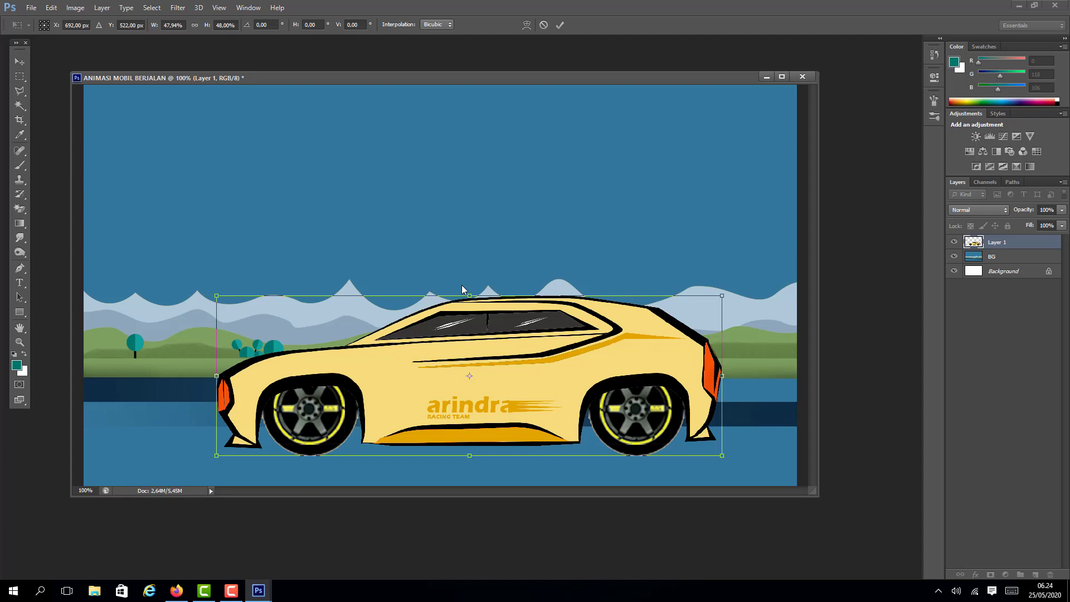
{"action": "left_click_drag", "start_coordinate": [721, 296], "coordinate": [518, 360]}
{"action": "left_click_drag", "start_coordinate": [396, 412], "coordinate": [690, 367]}
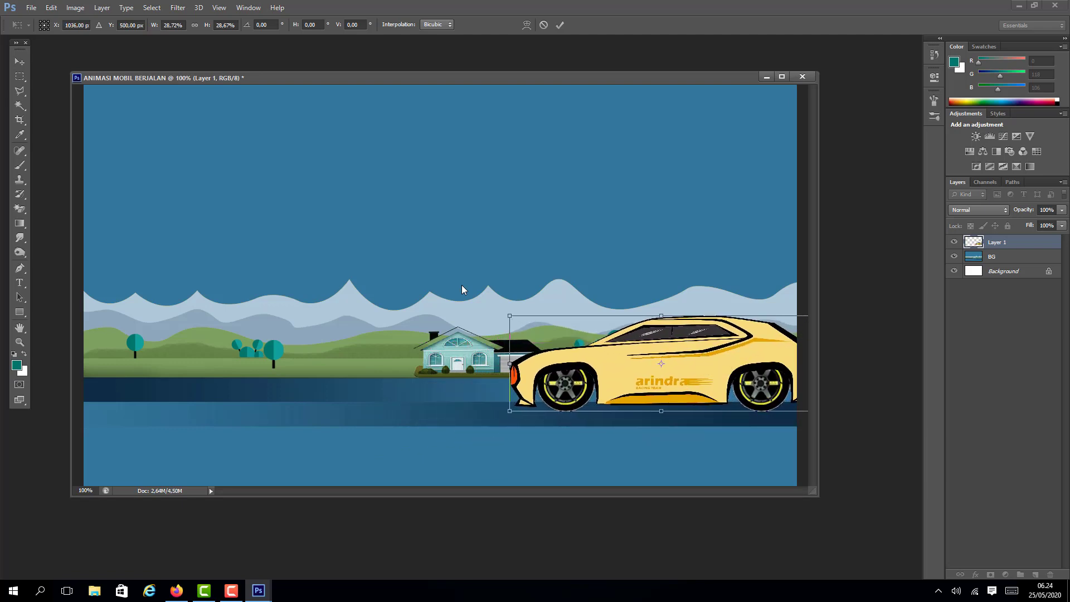
{"action": "left_click_drag", "start_coordinate": [509, 316], "coordinate": [632, 354]}
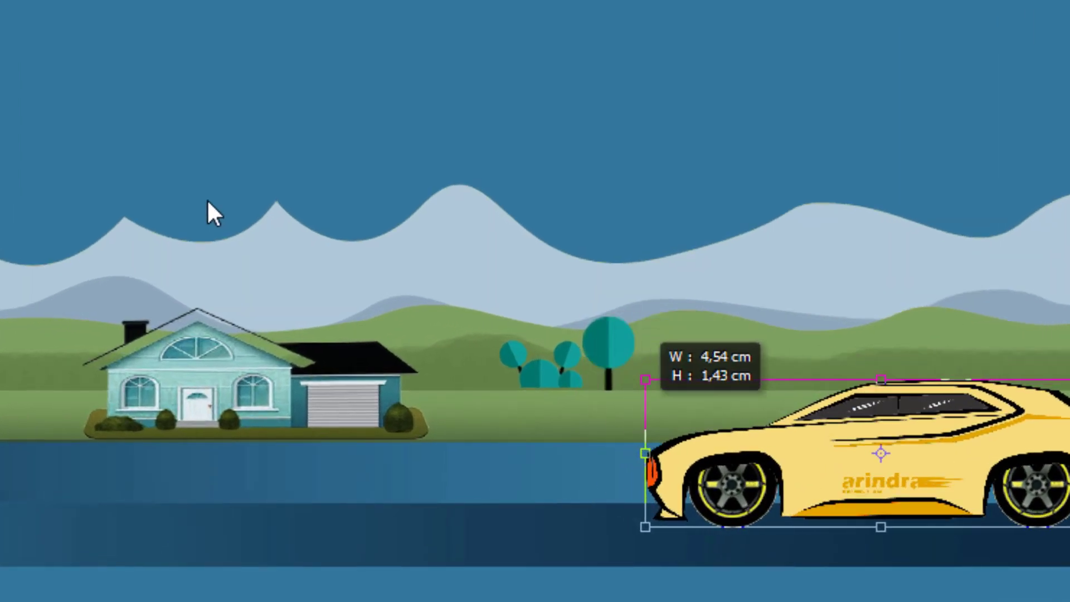
{"action": "left_click_drag", "start_coordinate": [207, 201], "coordinate": [207, 202]}
{"action": "left_click_drag", "start_coordinate": [853, 466], "coordinate": [693, 452]}
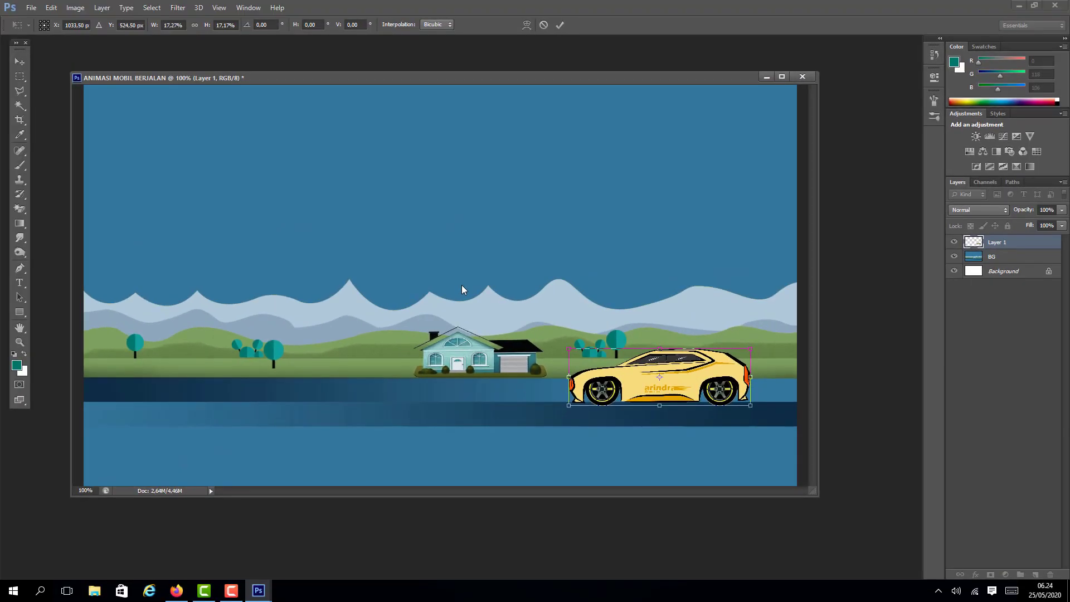
{"action": "key", "text": "Return"}
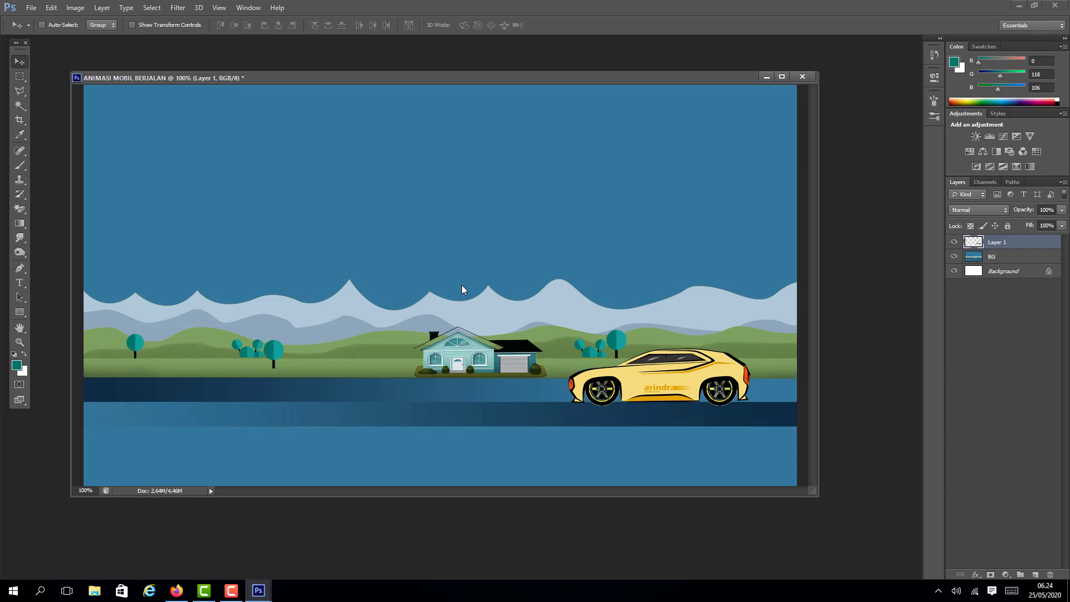
Nudge the car slightly down and farther right so it sits on the road near the canvas's right edge
{"action": "key", "text": "shift+Down"}
{"action": "key", "text": "Down"}
{"action": "key", "text": "Down"}
{"action": "key", "text": "Down"}
{"action": "key", "text": "Down"}
{"action": "key", "text": "Down"}
{"action": "key", "text": "shift+Right"}
{"action": "key", "text": "shift+Right"}
{"action": "key", "text": "shift+Right"}
{"action": "key", "text": "shift+Right"}
{"action": "key", "text": "shift+Right"}
{"action": "key", "text": "shift+Right"}
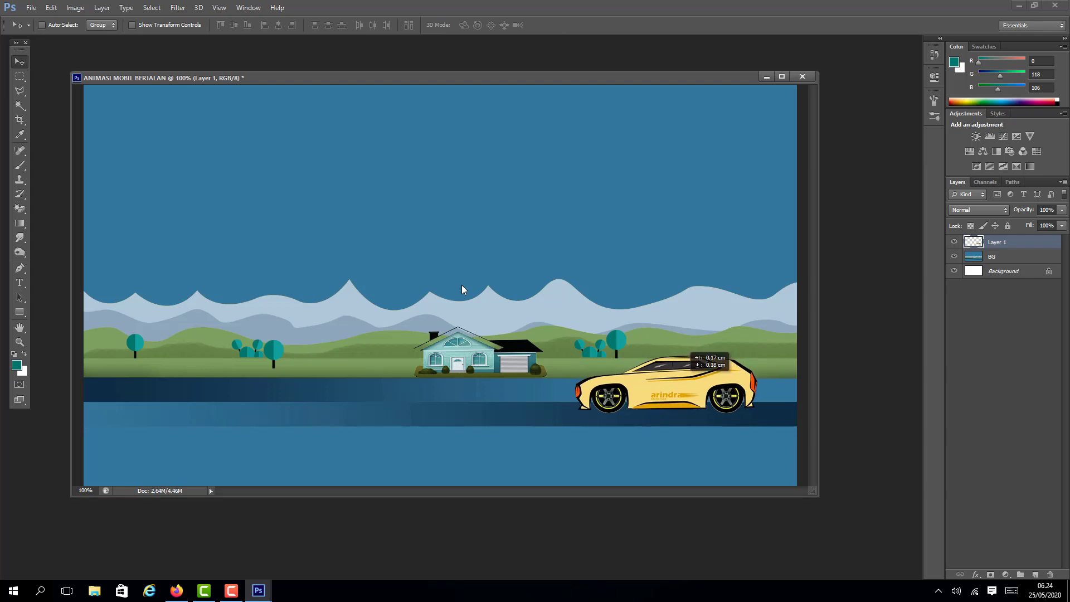
{"action": "key", "text": "Up"}
{"action": "key", "text": "Up"}
{"action": "key", "text": "Up"}
{"action": "key", "text": "Up"}
{"action": "key", "text": "Up"}
{"action": "key", "text": "Right"}
{"action": "key", "text": "Right"}
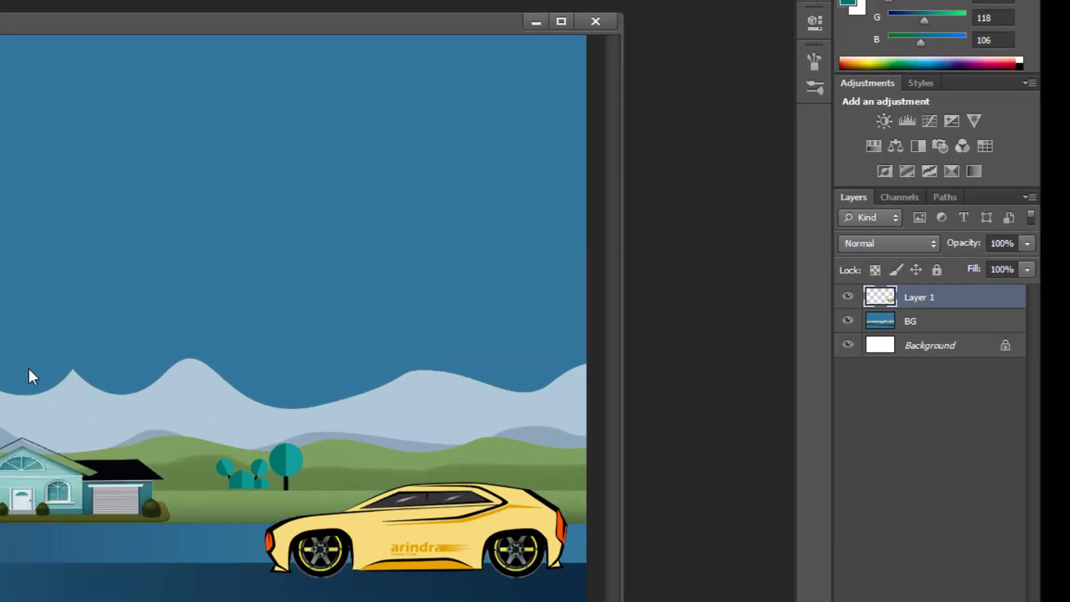
Rename the car layer as MOBIL
{"action": "double_click", "coordinate": [997, 241]}
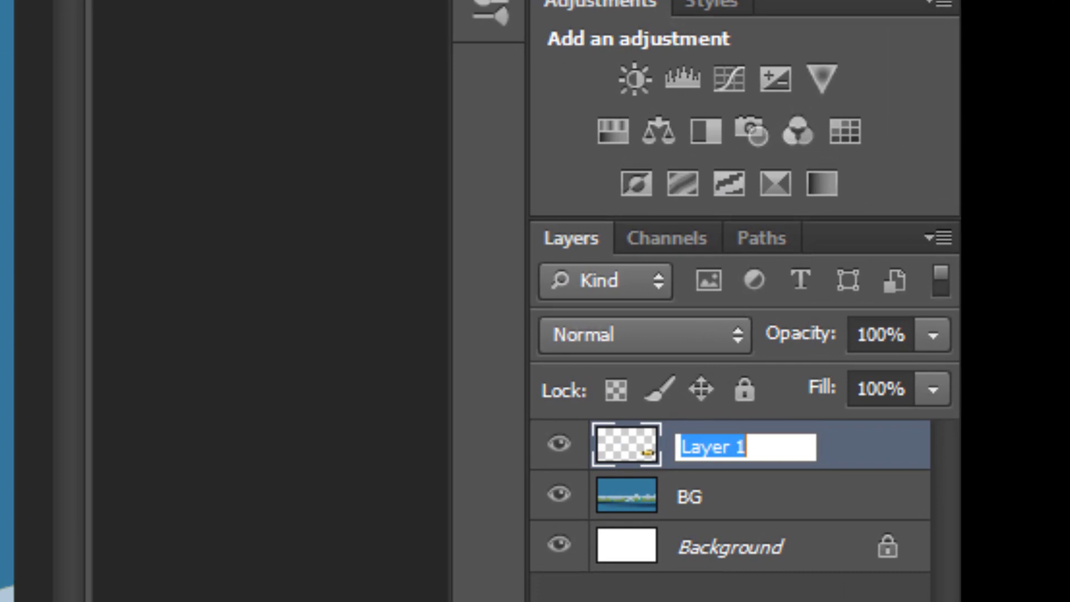
{"action": "type", "text": "m"}
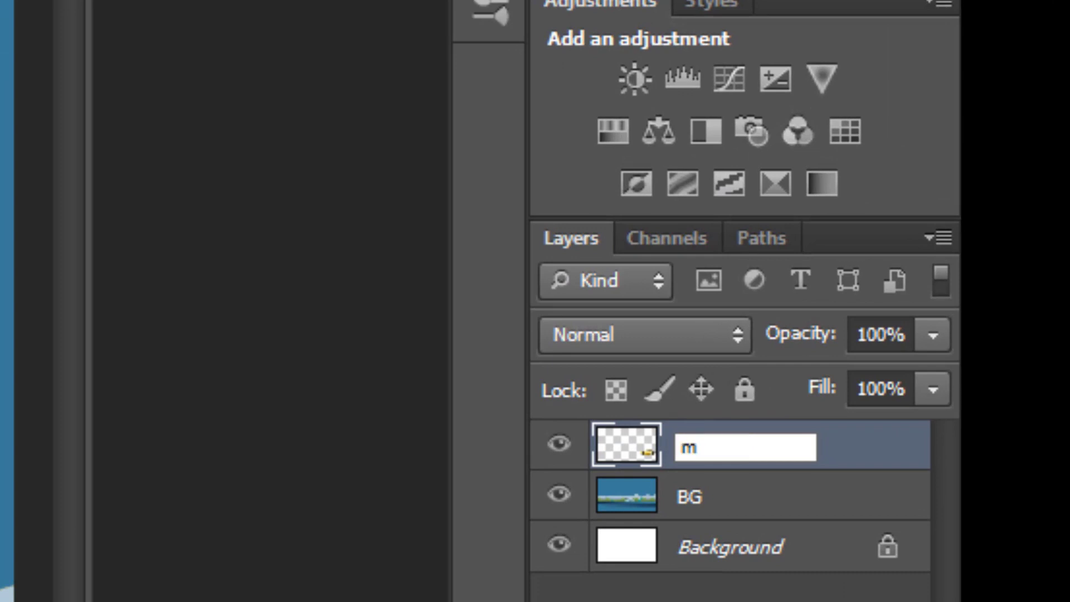
{"action": "key", "text": "BackSpace"}
{"action": "type", "text": "MOBIL"}
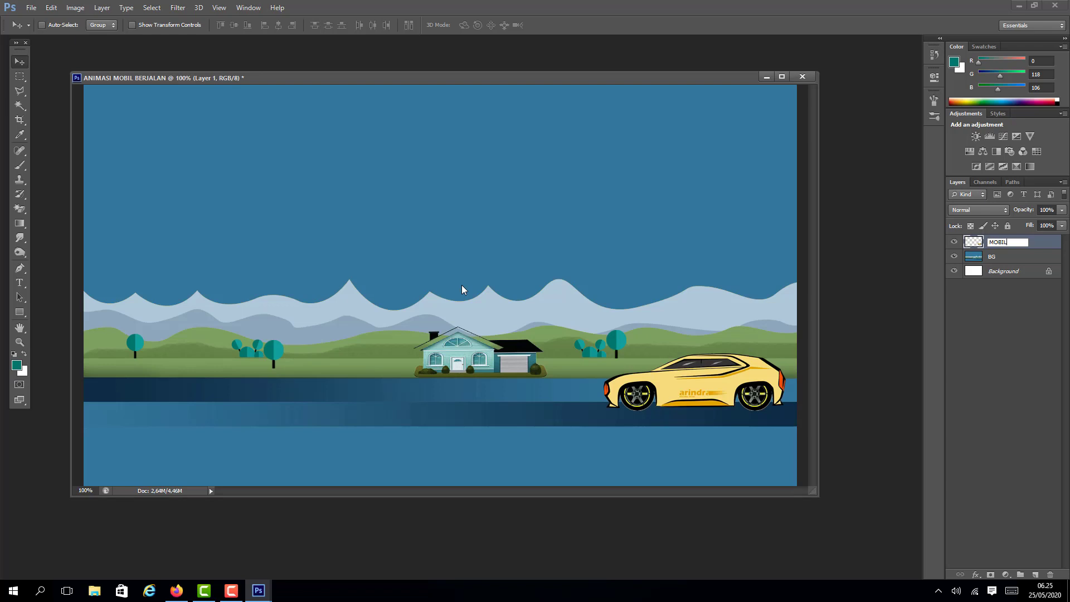
{"action": "key", "text": "Return"}
Open the image 2. FOREGROUND from the YOUTUBE 02 folder
{"action": "key", "text": "ctrl+o"}
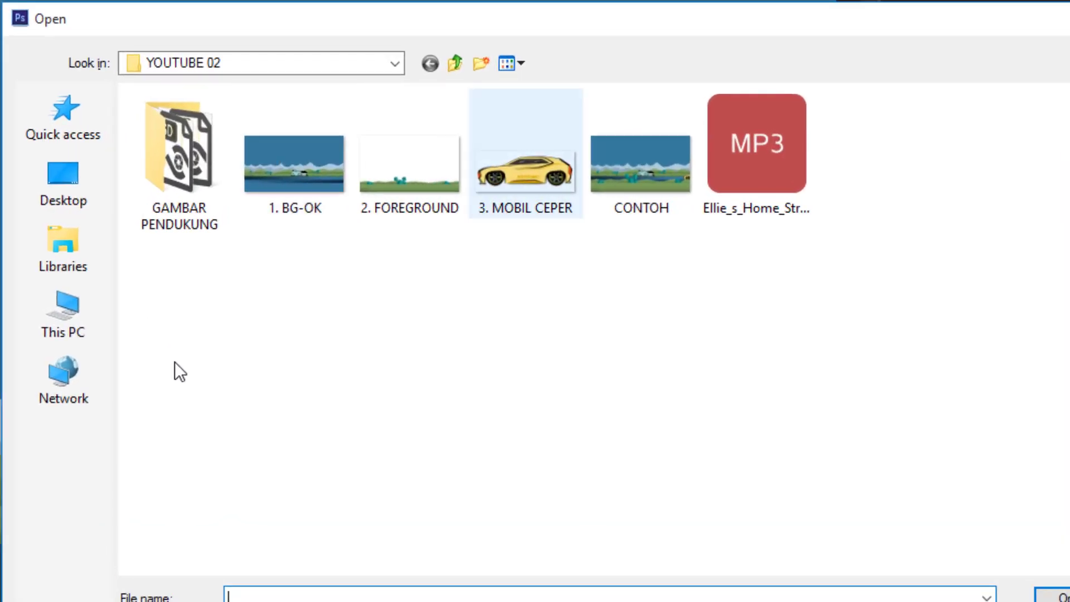
{"action": "left_click", "coordinate": [410, 162]}
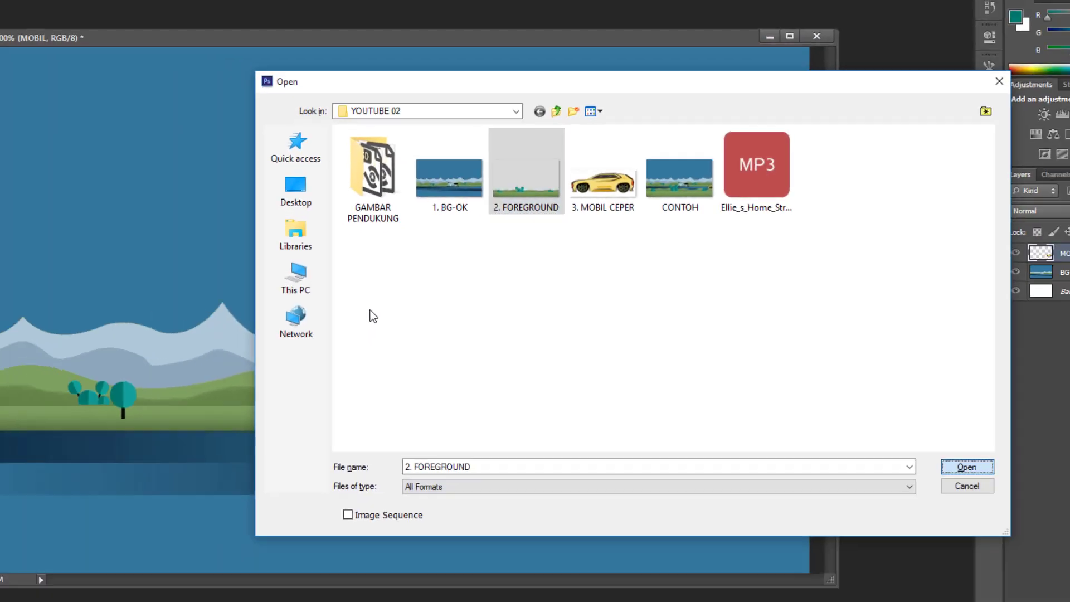
{"action": "key", "text": "Return"}
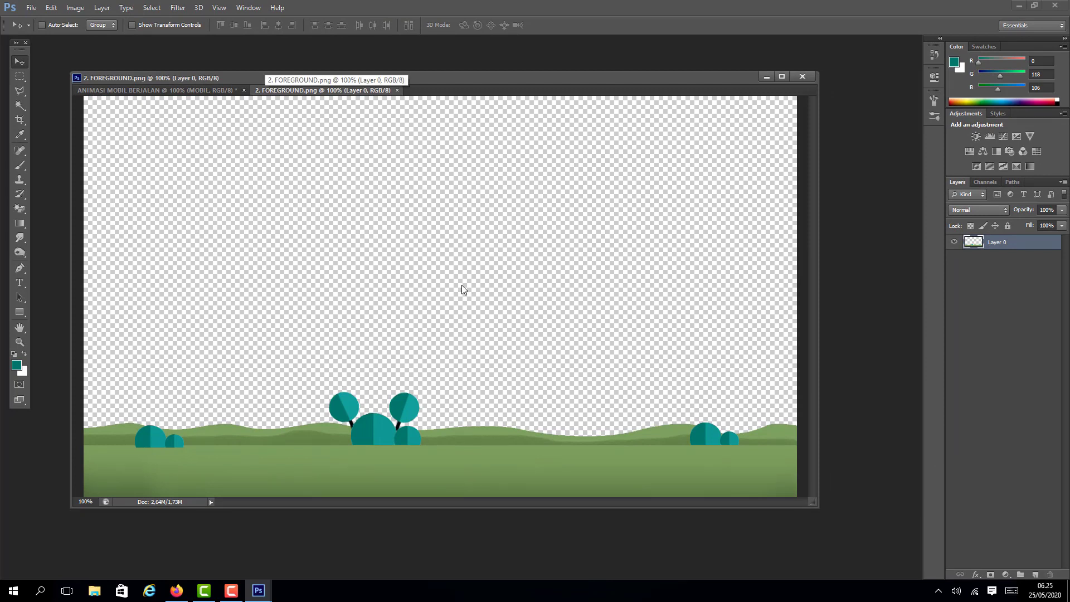
Copy the 2. FOREGROUND.png image from its own floating window into ANIMASI MOBIL BERJALAN and close the foreground file
{"action": "left_click_drag", "start_coordinate": [324, 90], "coordinate": [399, 129]}
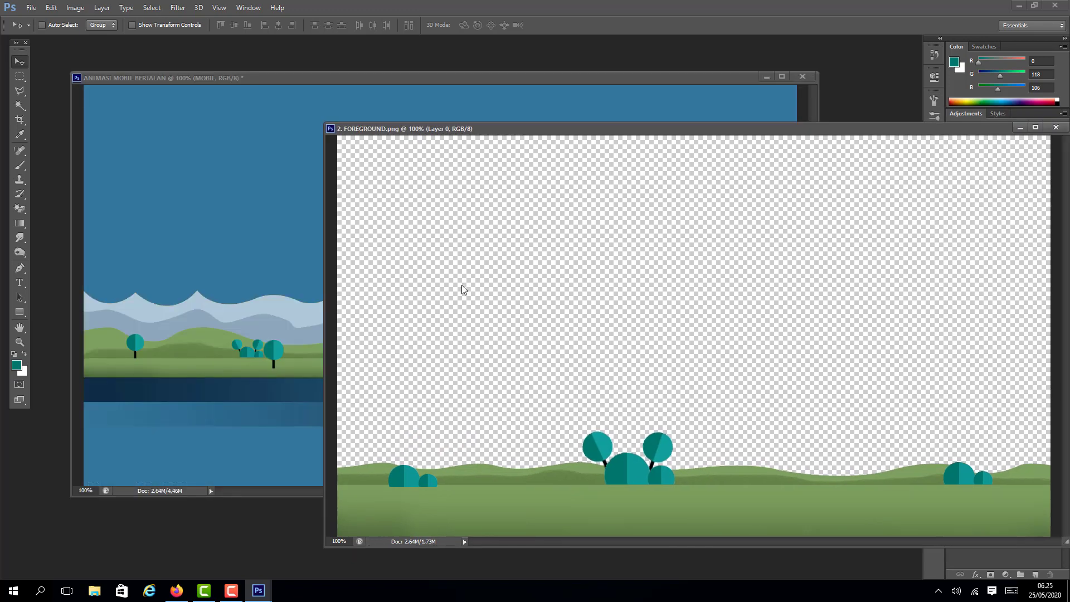
{"action": "mouse_move", "coordinate": [959, 477]}
{"action": "left_mouse_down"}
{"action": "mouse_move", "coordinate": [792, 482]}
{"action": "mouse_move", "coordinate": [410, 434]}
{"action": "mouse_move", "coordinate": [259, 396]}
{"action": "left_mouse_up"}
{"action": "left_click_drag", "start_coordinate": [246, 441], "coordinate": [622, 469]}
{"action": "left_click", "coordinate": [947, 128]}
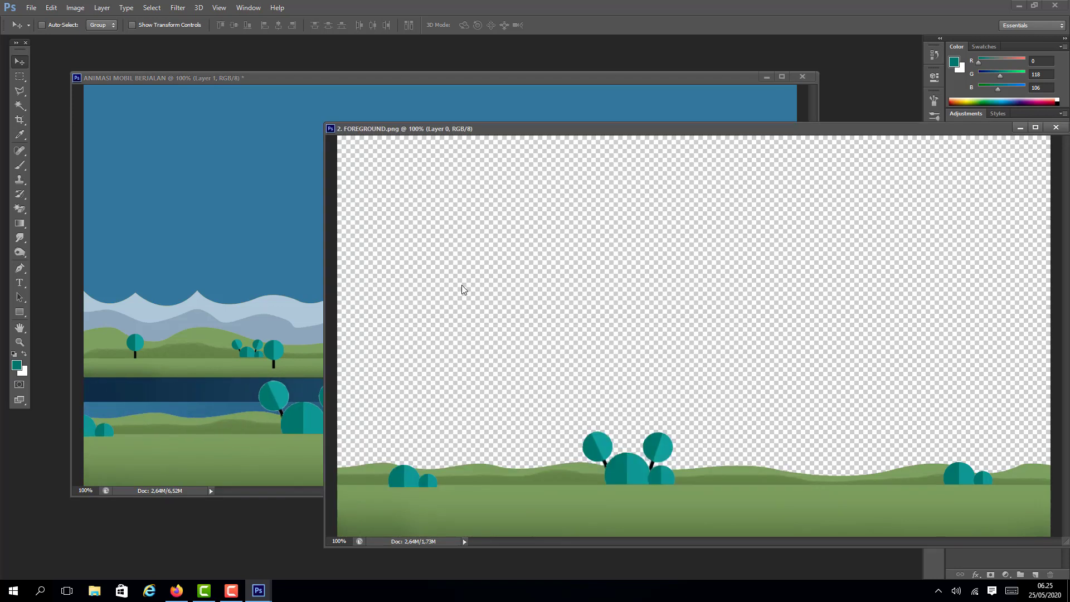
{"action": "left_click_drag", "start_coordinate": [948, 128], "coordinate": [735, 129]}
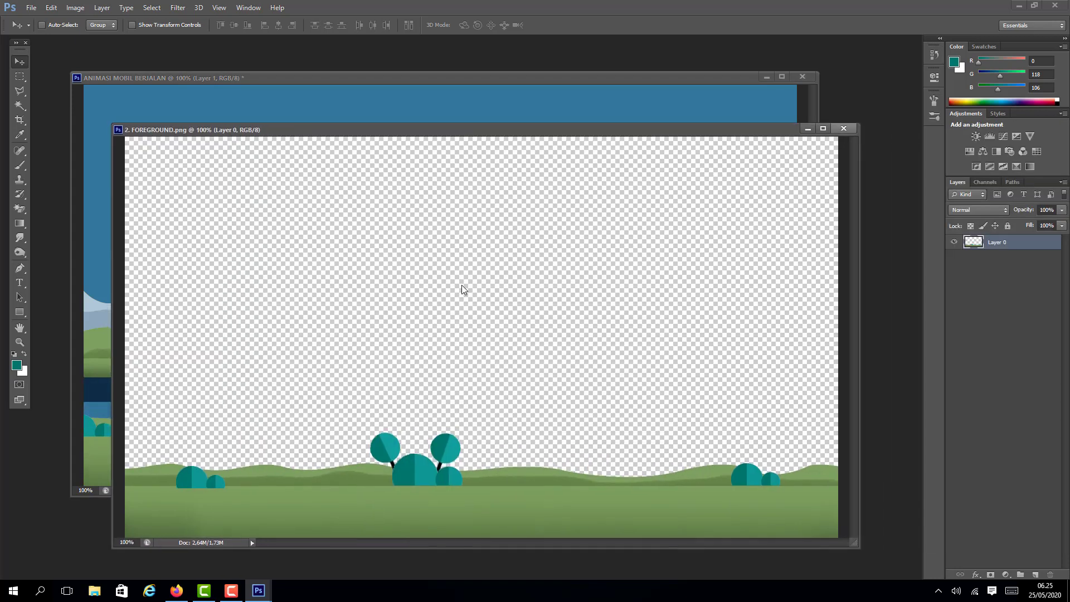
{"action": "left_click", "coordinate": [843, 128]}
Reposition and enlarge the ANIMASI MOBIL BERJALAN window, fitting the whole canvas to the screen
{"action": "left_click_drag", "start_coordinate": [446, 77], "coordinate": [412, 45]}
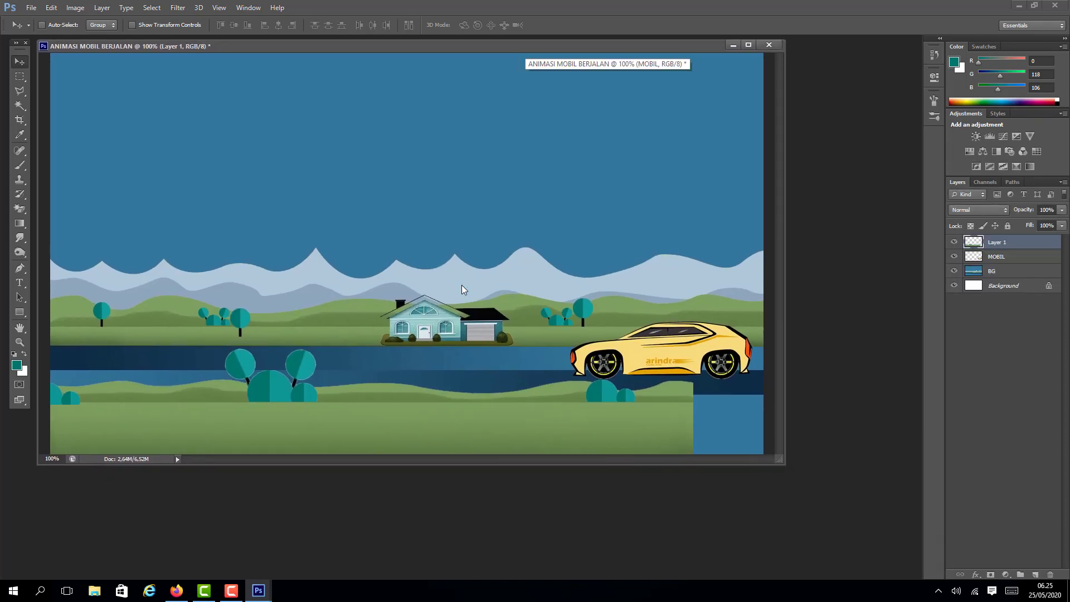
{"action": "left_click_drag", "start_coordinate": [784, 465], "coordinate": [789, 480]}
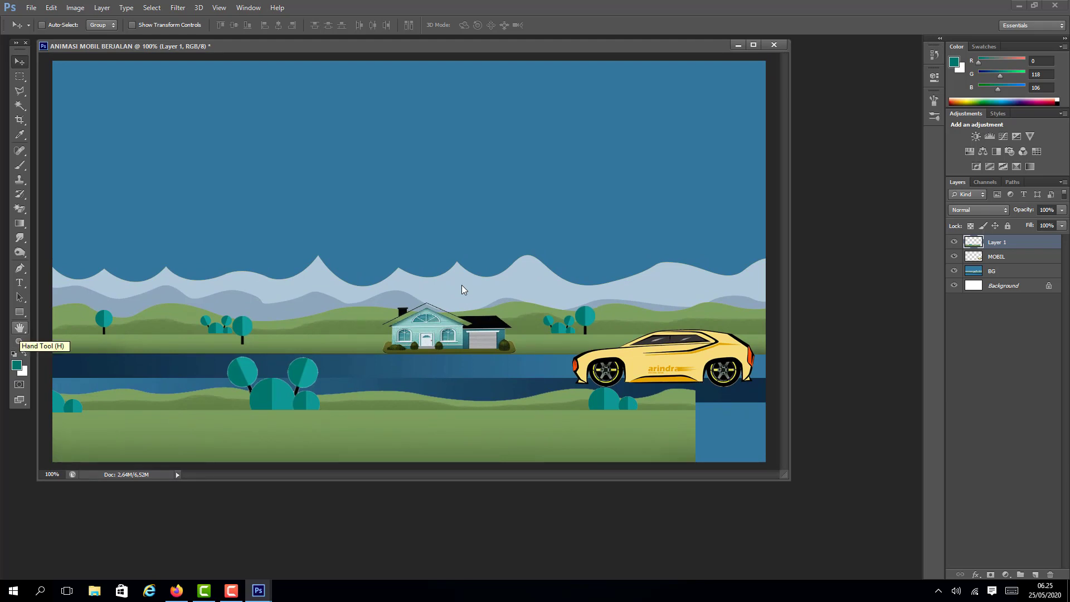
{"action": "double_click", "coordinate": [19, 328]}
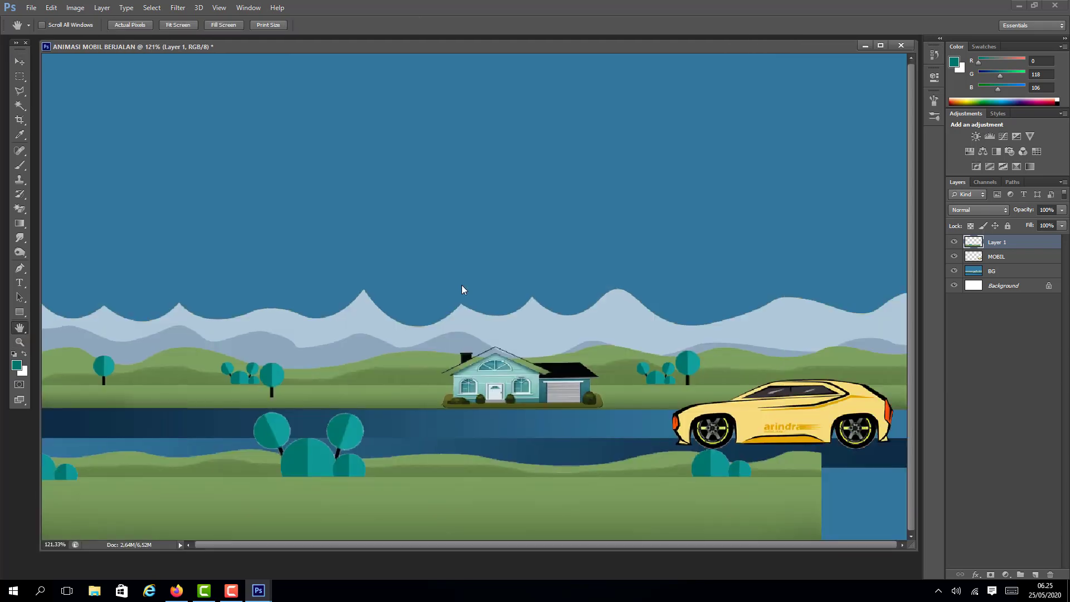
Move the foreground layer to span the full canvas width and nudge it vertically until it meets the canvas's bottom edge
{"action": "left_click", "coordinate": [20, 62]}
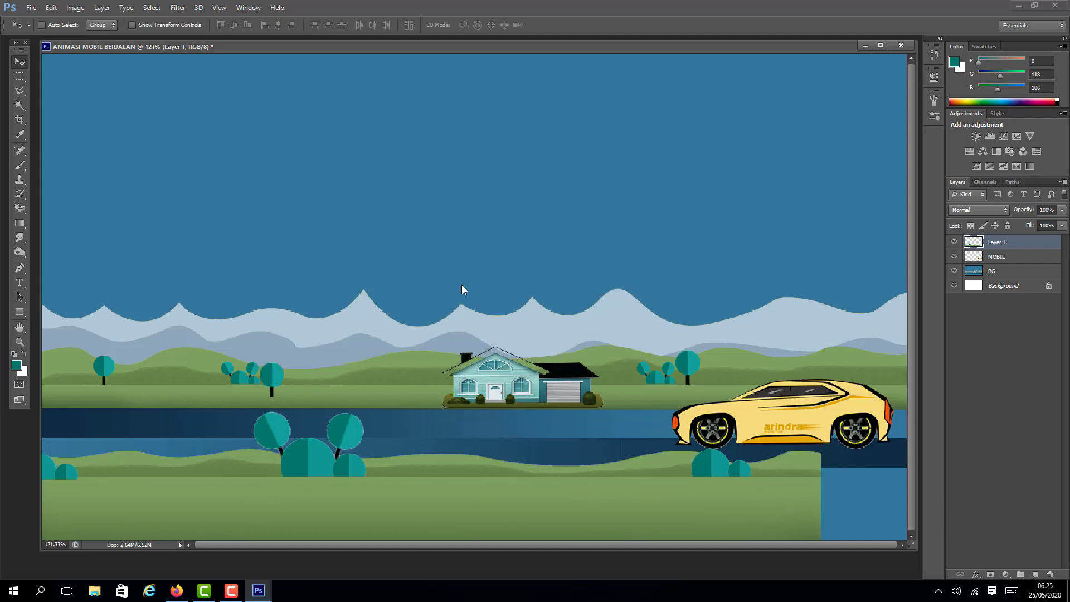
{"action": "mouse_move", "coordinate": [482, 450]}
{"action": "left_mouse_down"}
{"action": "mouse_move", "coordinate": [656, 323]}
{"action": "mouse_move", "coordinate": [634, 357]}
{"action": "mouse_move", "coordinate": [608, 347]}
{"action": "mouse_move", "coordinate": [564, 424]}
{"action": "mouse_move", "coordinate": [570, 452]}
{"action": "left_mouse_up"}
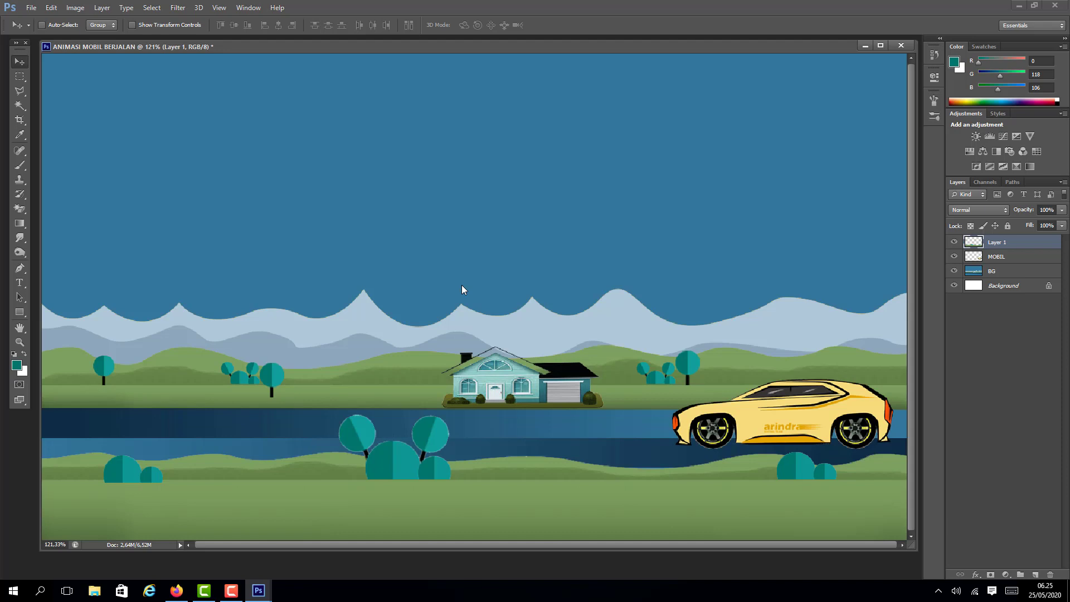
{"action": "key", "text": "Up"}
{"action": "key", "text": "Up"}
{"action": "key", "text": "Up"}
{"action": "key", "text": "Up"}
{"action": "key", "text": "Up"}
{"action": "key", "text": "Up"}
{"action": "key", "text": "Up"}
{"action": "key", "text": "Up"}
{"action": "key", "text": "Up"}
{"action": "key", "text": "Up"}
{"action": "key", "text": "Up"}
{"action": "key", "text": "Up"}
{"action": "key", "text": "Up"}
{"action": "key", "text": "Up"}
{"action": "key", "text": "Down"}
{"action": "key", "text": "Down"}
{"action": "key", "text": "Down"}
{"action": "key", "text": "Down"}
{"action": "key", "text": "Down"}
{"action": "key", "text": "Down"}
{"action": "key", "text": "Down"}
{"action": "key", "text": "Down"}
{"action": "key", "text": "Down"}
{"action": "key", "text": "Down"}
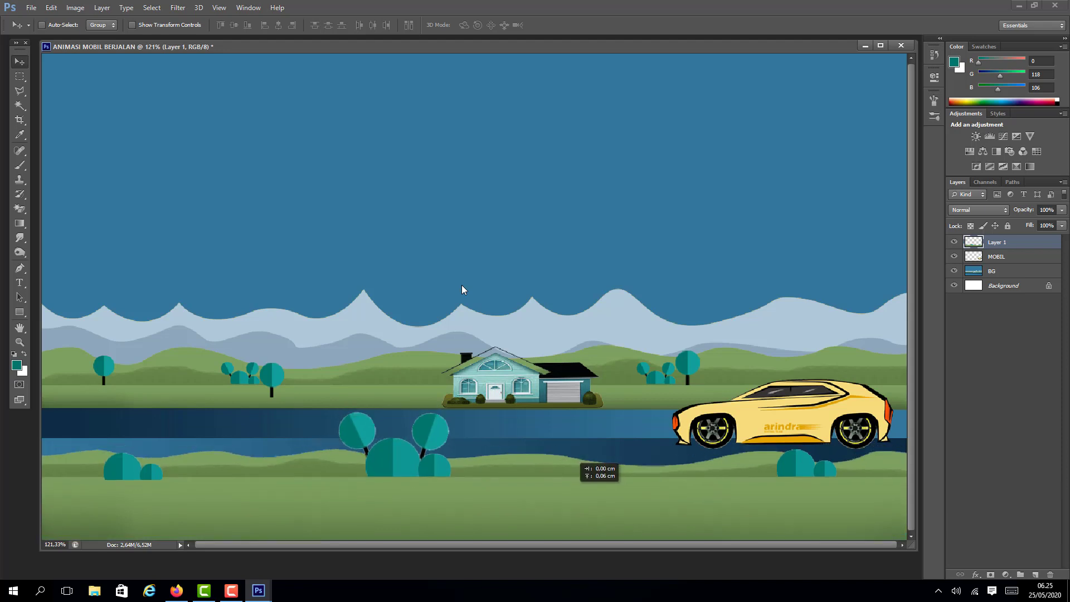
Stretch the foreground layer upward to about 109% height with Free Transform, keeping its bottom edge in place
{"action": "key", "text": "ctrl+t"}
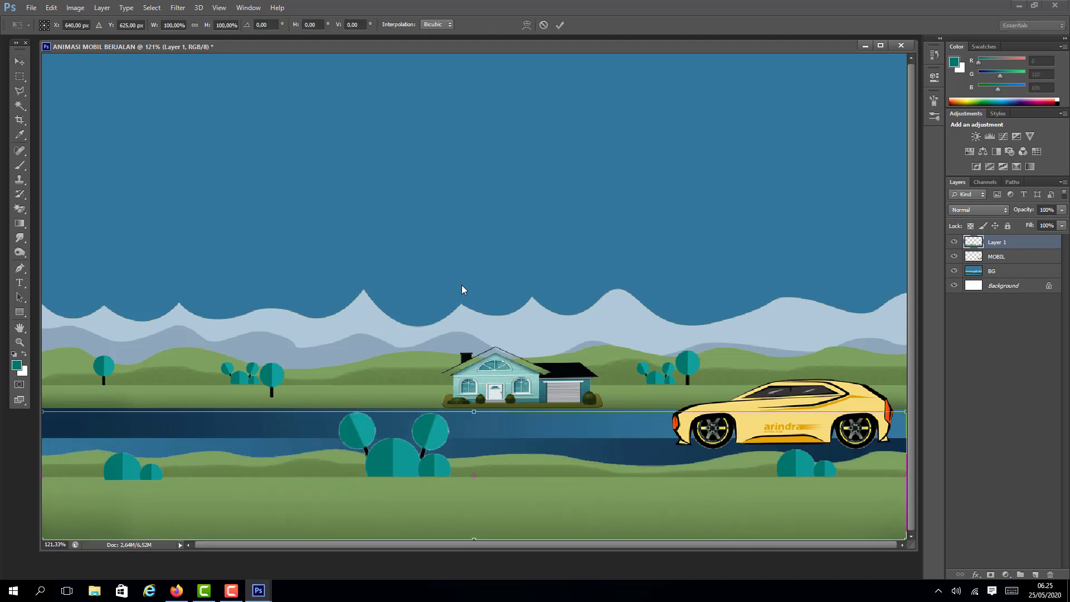
{"action": "left_click_drag", "start_coordinate": [474, 411], "coordinate": [474, 400]}
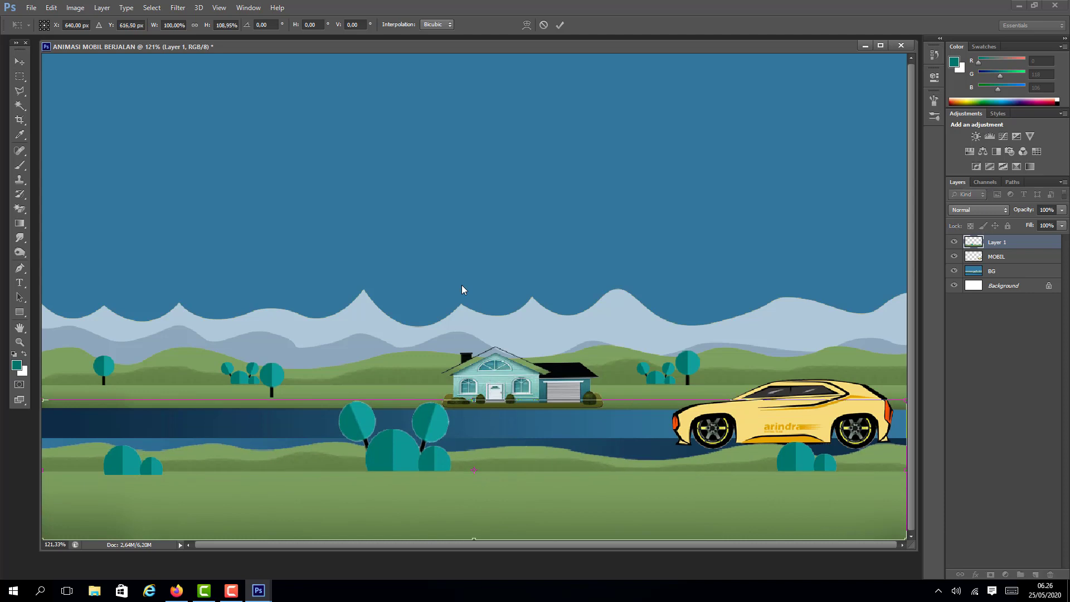
{"action": "key", "text": "Return"}
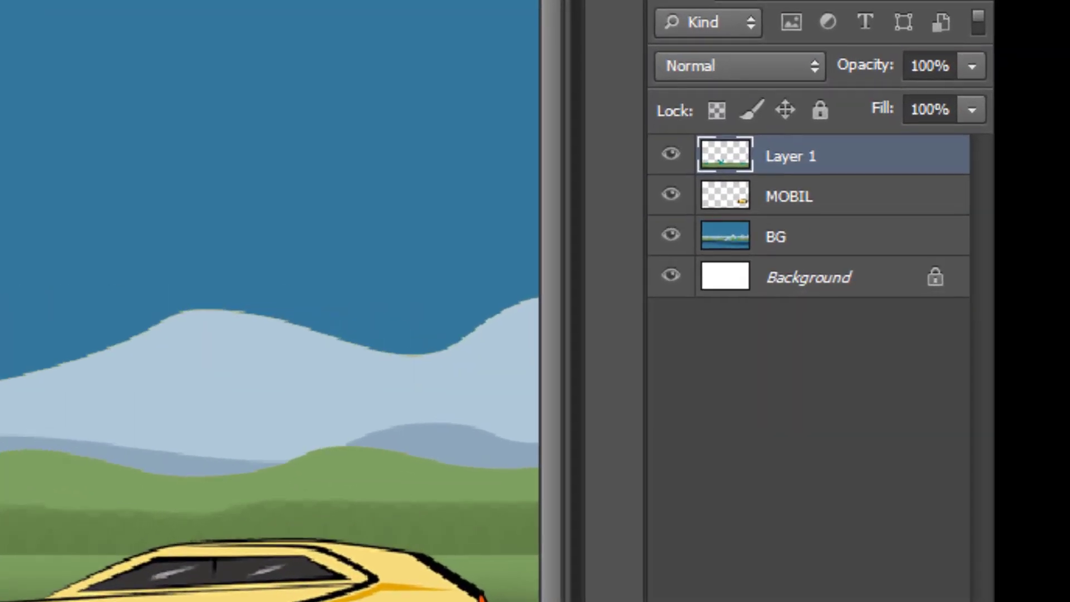
Rename the foreground layer as FG
{"action": "double_click", "coordinate": [792, 157]}
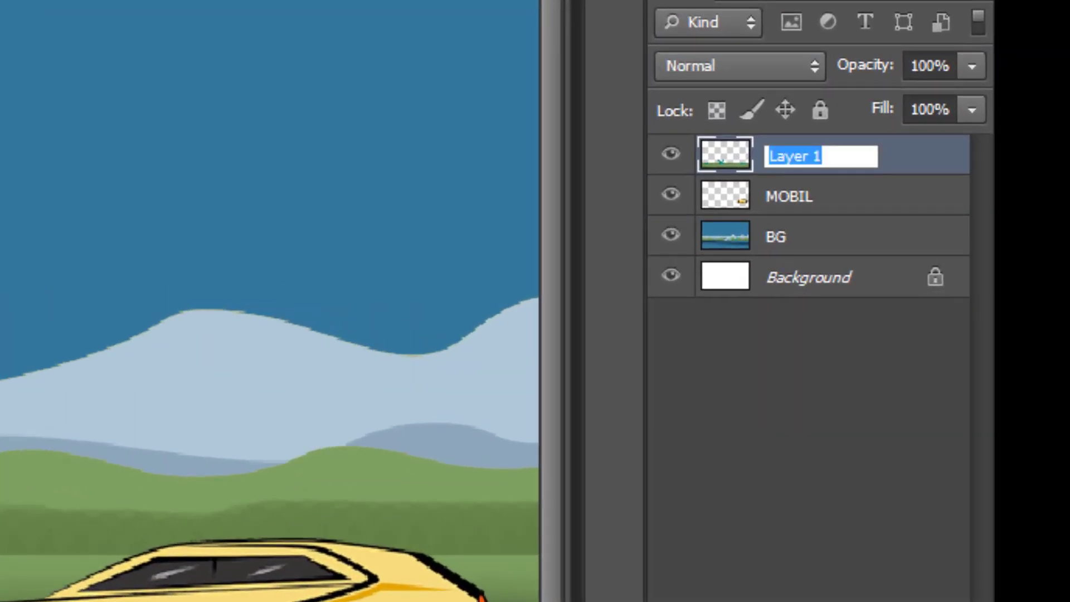
{"action": "type", "text": "fg"}
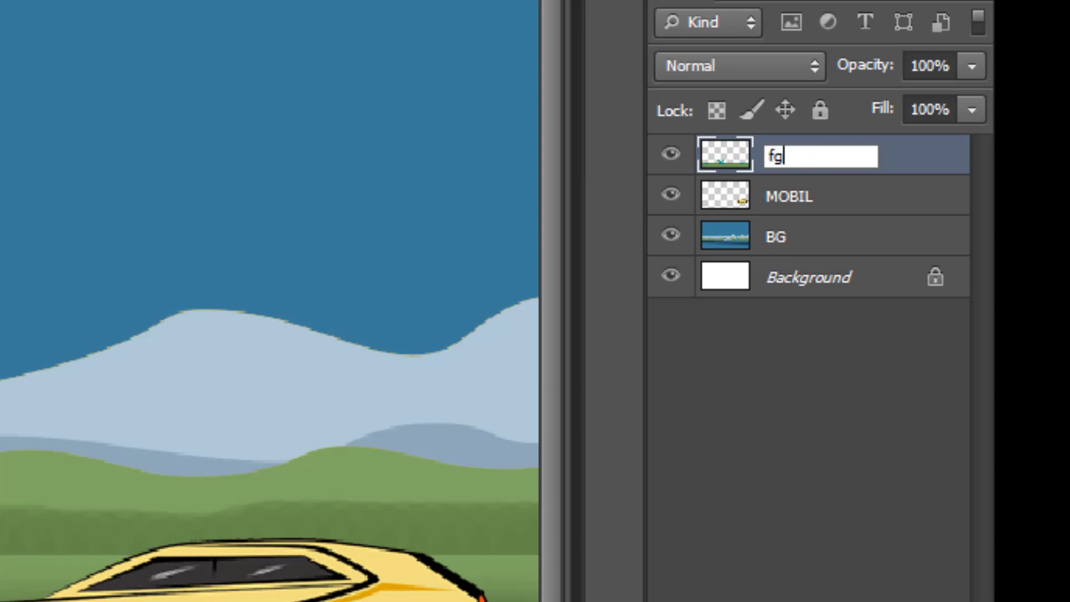
{"action": "key", "text": "BackSpace"}
{"action": "key", "text": "BackSpace"}
{"action": "type", "text": "FG"}
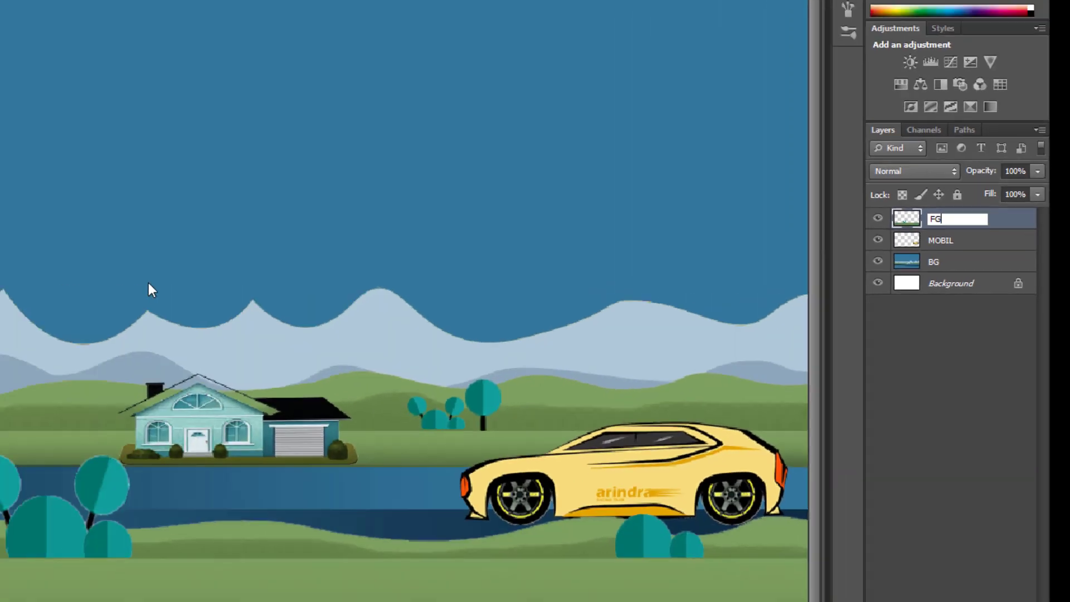
{"action": "key", "text": "Return"}
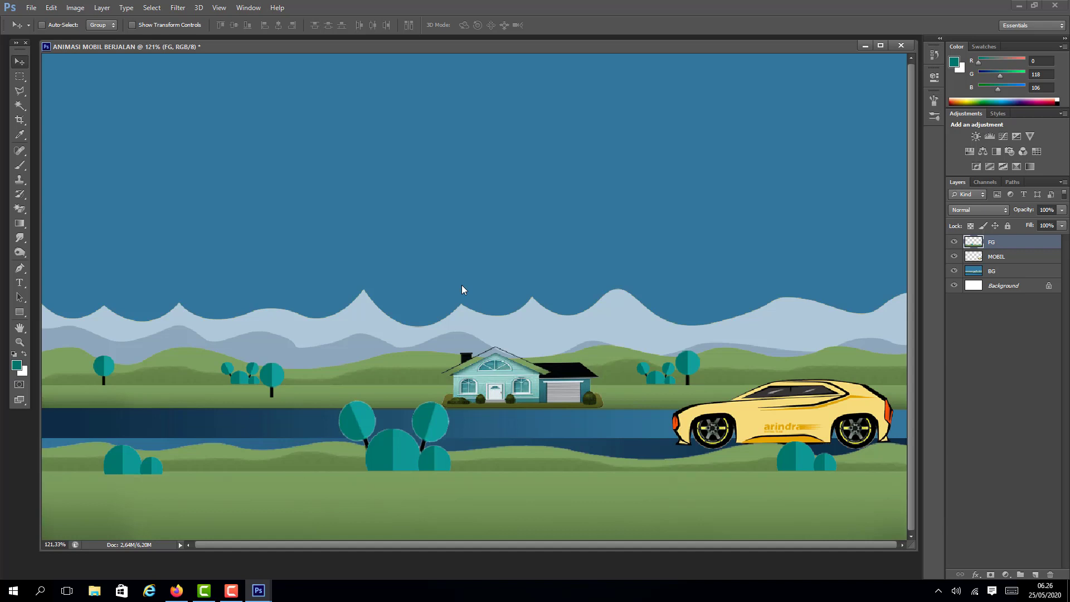
Select the MOBIL layer and shift the car right and slightly up along the road until its rear meets the canvas's right edge
{"action": "right_click", "coordinate": [757, 423]}
{"action": "left_click", "coordinate": [775, 426]}
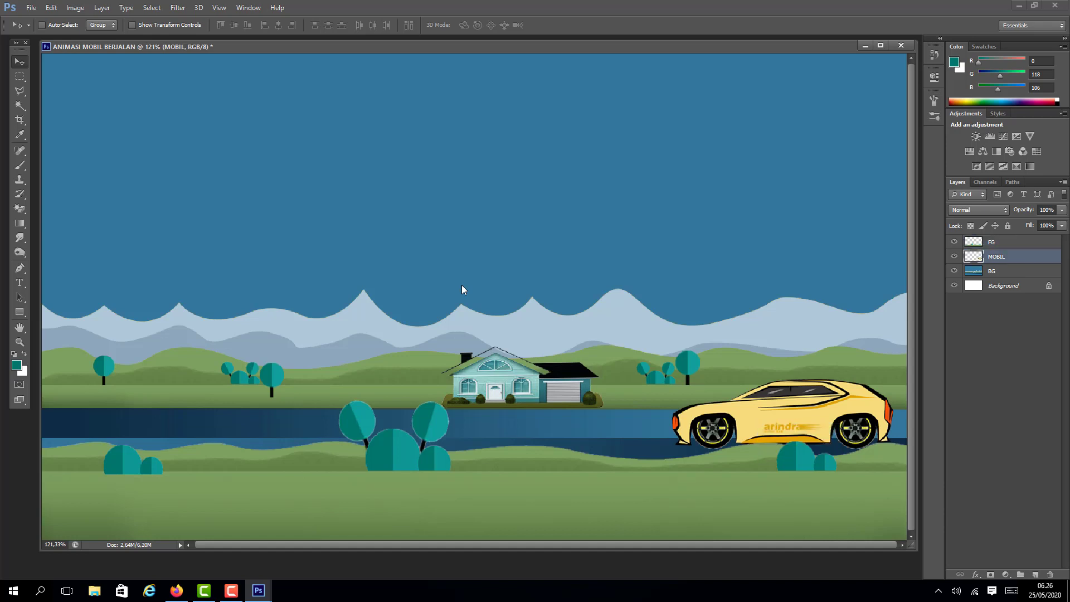
{"action": "left_click_drag", "start_coordinate": [775, 422], "coordinate": [823, 414]}
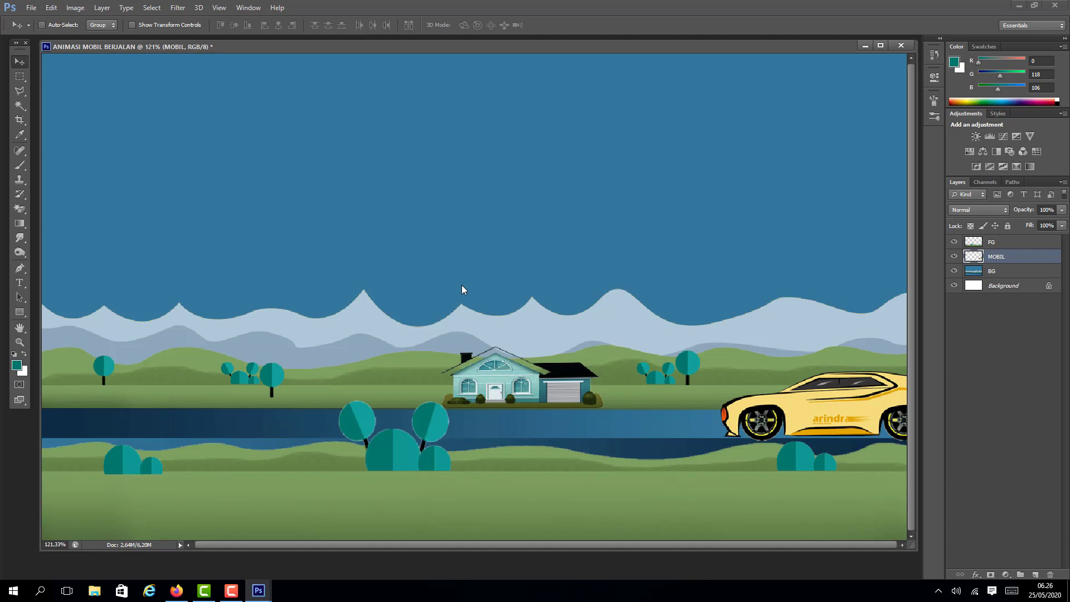
{"action": "mouse_move", "coordinate": [823, 413]}
{"action": "left_mouse_down"}
{"action": "mouse_move", "coordinate": [51, 417]}
{"action": "mouse_move", "coordinate": [830, 417]}
{"action": "mouse_move", "coordinate": [560, 417]}
{"action": "mouse_move", "coordinate": [803, 417]}
{"action": "left_mouse_up"}
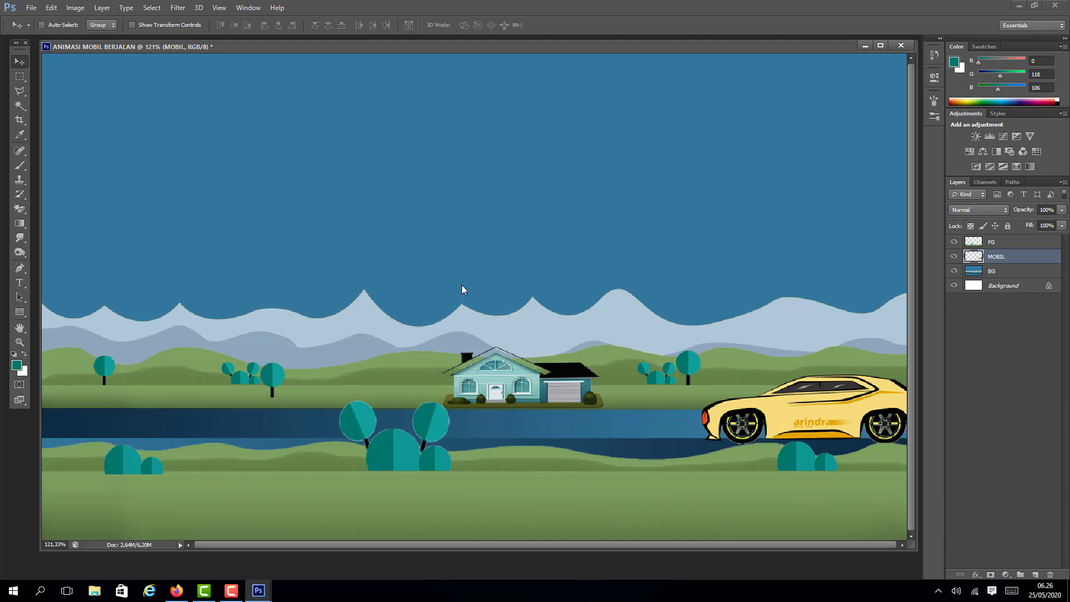
{"action": "mouse_move", "coordinate": [804, 417]}
{"action": "left_mouse_down"}
{"action": "mouse_move", "coordinate": [857, 417]}
{"action": "mouse_move", "coordinate": [386, 417]}
{"action": "mouse_move", "coordinate": [865, 416]}
{"action": "mouse_move", "coordinate": [763, 416]}
{"action": "mouse_move", "coordinate": [792, 417]}
{"action": "left_mouse_up"}
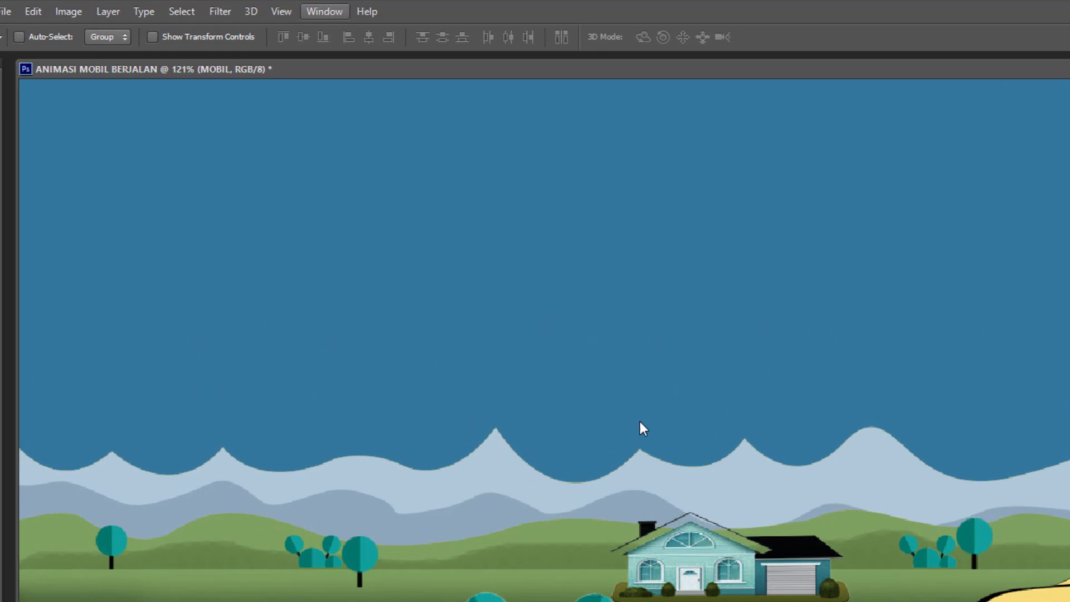
Show the Timeline and create a frame animation from the document
{"action": "key", "text": "alt+w"}
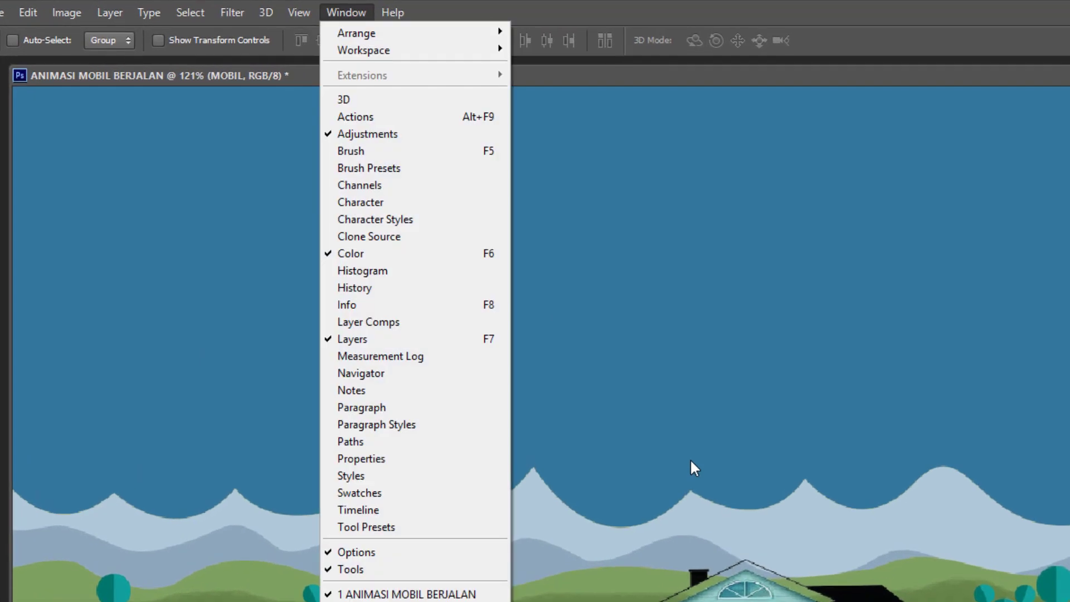
{"action": "key", "text": "Down"}
{"action": "key", "text": "Down"}
{"action": "key", "text": "Down"}
{"action": "key", "text": "Down"}
{"action": "key", "text": "Down"}
{"action": "key", "text": "Down"}
{"action": "key", "text": "Down"}
{"action": "key", "text": "Down"}
{"action": "key", "text": "Down"}
{"action": "key", "text": "Down"}
{"action": "key", "text": "Down"}
{"action": "key", "text": "Down"}
{"action": "key", "text": "Down"}
{"action": "key", "text": "Down"}
{"action": "key", "text": "Down"}
{"action": "key", "text": "Down"}
{"action": "key", "text": "Down"}
{"action": "key", "text": "Down"}
{"action": "key", "text": "Down"}
{"action": "key", "text": "Down"}
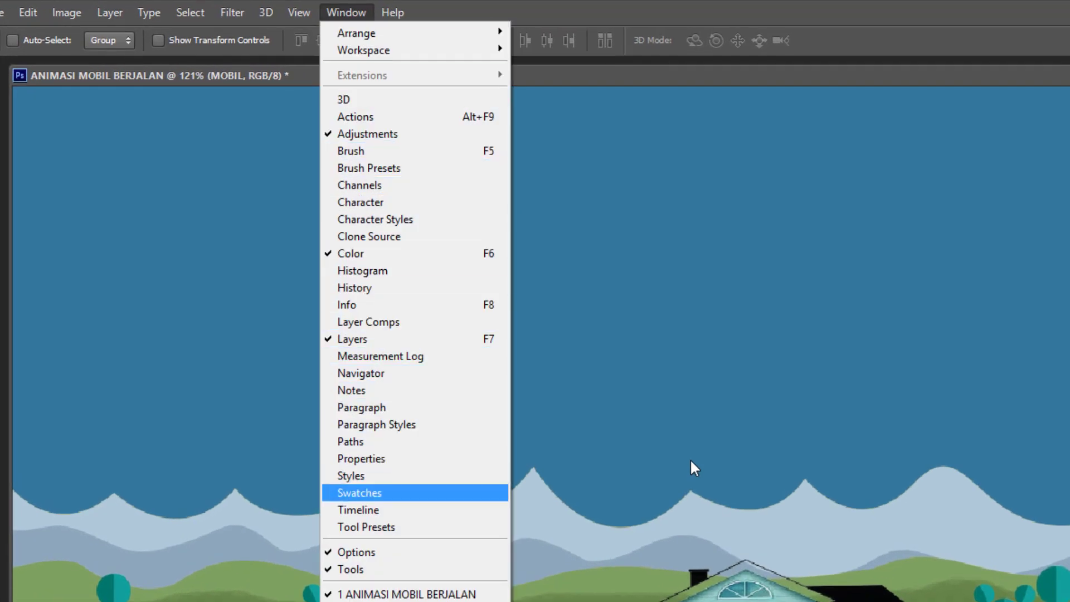
{"action": "key", "text": "Return"}
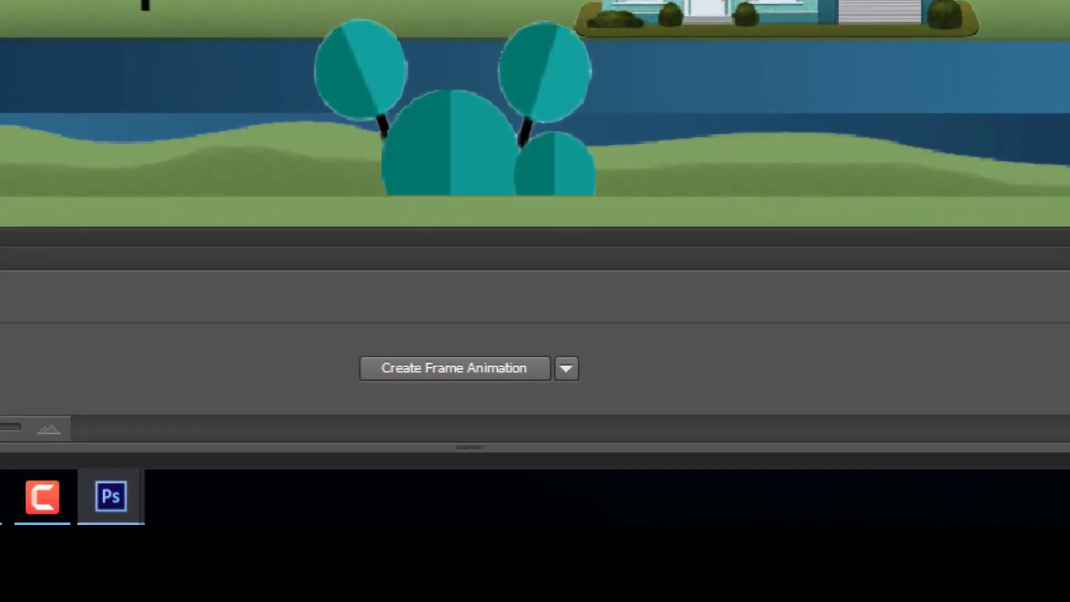
{"action": "left_click", "coordinate": [567, 368]}
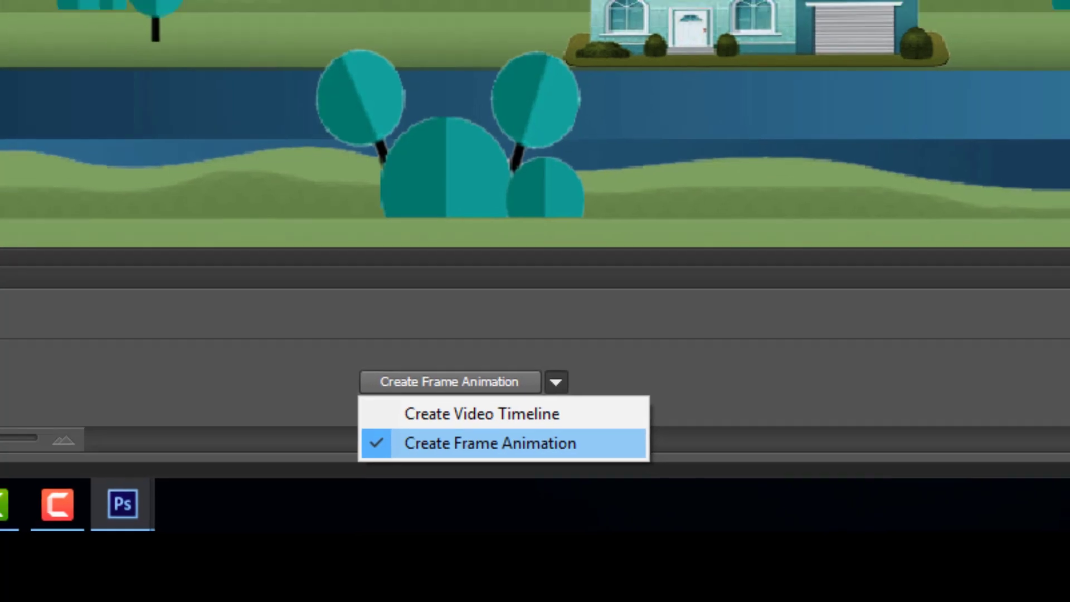
{"action": "left_click", "coordinate": [497, 433]}
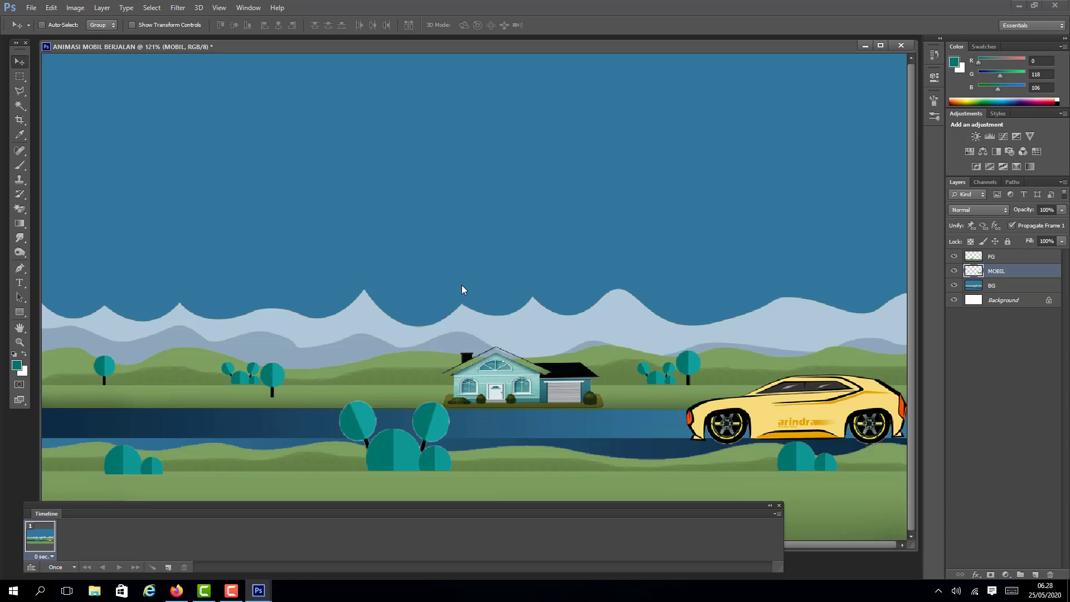
In the first frame, move the car right along the road until only its front end remains inside the canvas
{"action": "key", "text": "shift+Right"}
{"action": "key", "text": "shift+Right"}
{"action": "key", "text": "shift+Right"}
{"action": "key", "text": "shift+Right"}
{"action": "key", "text": "shift+Right"}
{"action": "key", "text": "shift+Right"}
{"action": "key", "text": "shift+Right"}
{"action": "key", "text": "shift+Right"}
{"action": "key", "text": "shift+Right"}
{"action": "key", "text": "shift+Right"}
{"action": "key", "text": "shift+Right"}
{"action": "key", "text": "shift+Right"}
{"action": "key", "text": "shift+Right"}
{"action": "key", "text": "shift+Right"}
{"action": "key", "text": "shift+Right"}
{"action": "key", "text": "shift+Right"}
{"action": "key", "text": "shift+Right"}
{"action": "key", "text": "shift+Right"}
{"action": "key", "text": "shift+Right"}
{"action": "key", "text": "shift+Right"}
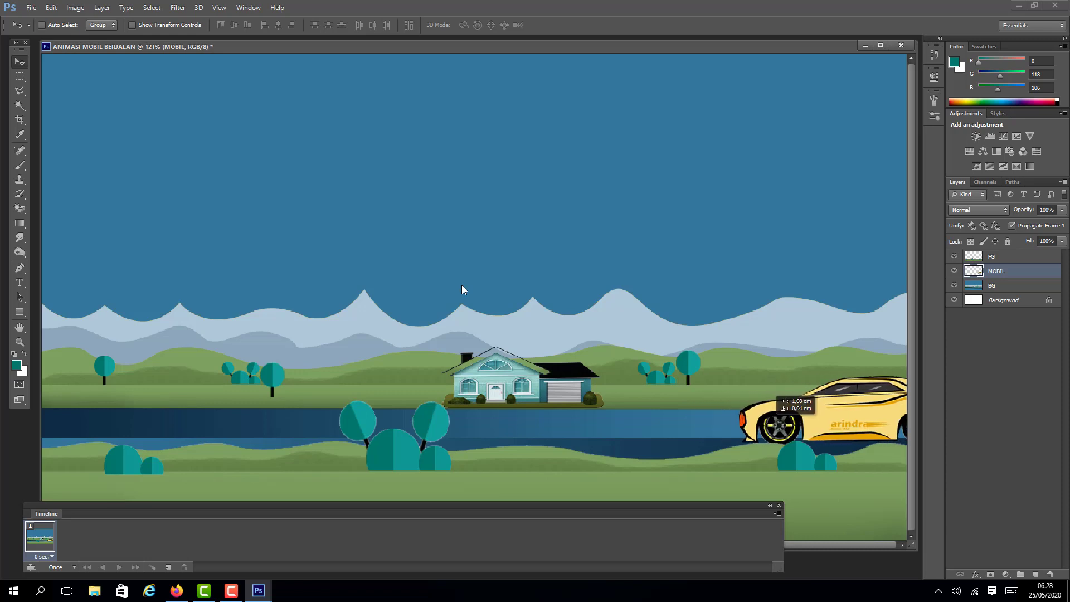
{"action": "key", "text": "Right"}
{"action": "key", "text": "Right"}
{"action": "key", "text": "Right"}
{"action": "key", "text": "Right"}
{"action": "key", "text": "Right"}
{"action": "key", "text": "Down"}
{"action": "key", "text": "Down"}
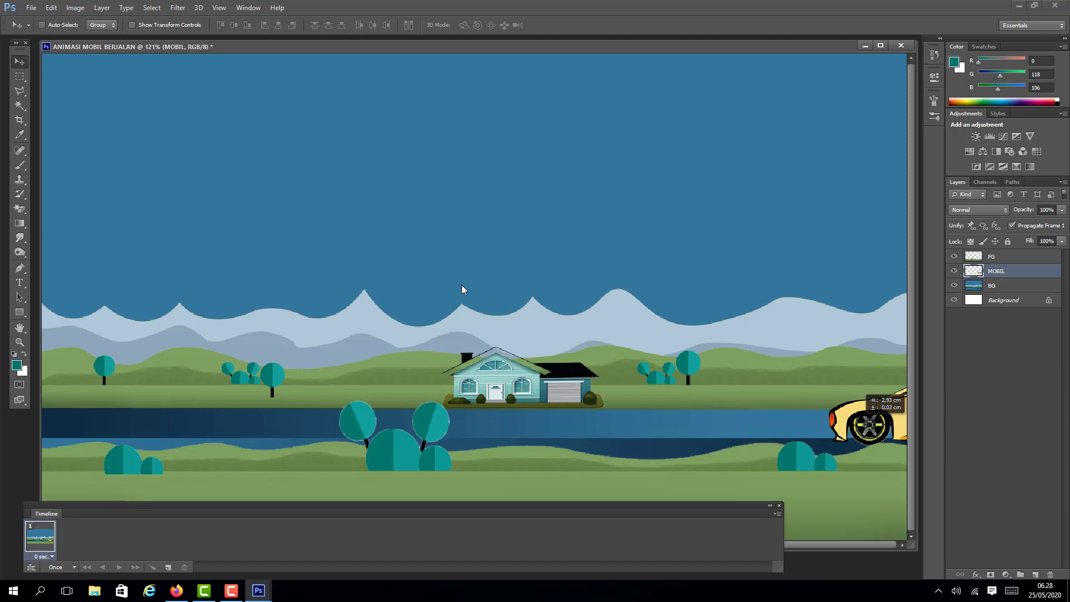
{"action": "left_click_drag", "start_coordinate": [849, 422], "coordinate": [862, 420]}
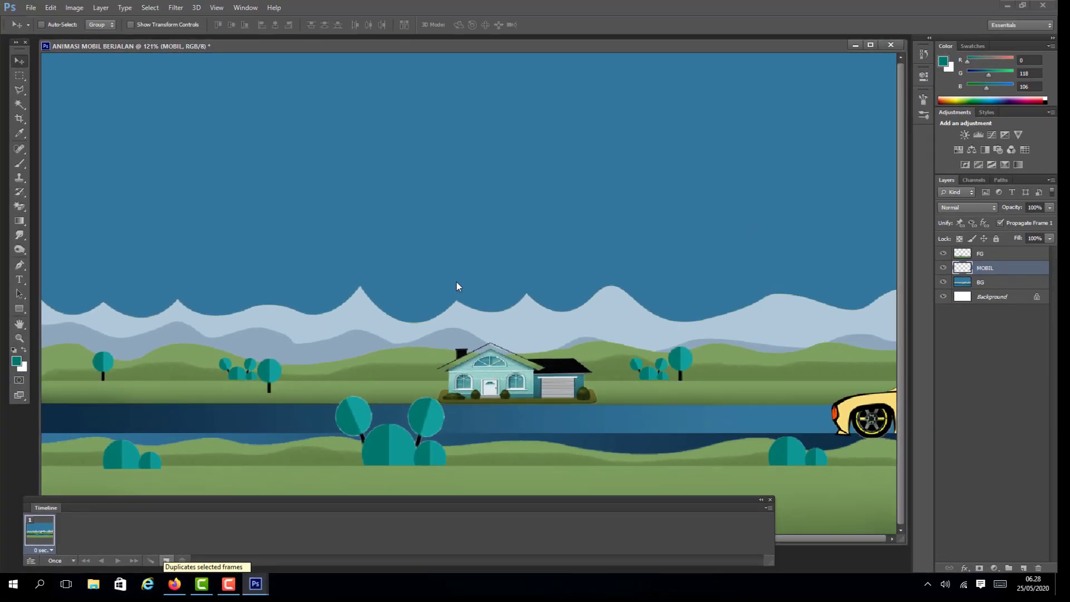
Duplicate the first frame and move the car left in frame 2 until more than half of it is inside the canvas
{"action": "key", "text": "ctrl+alt+shift+f"}
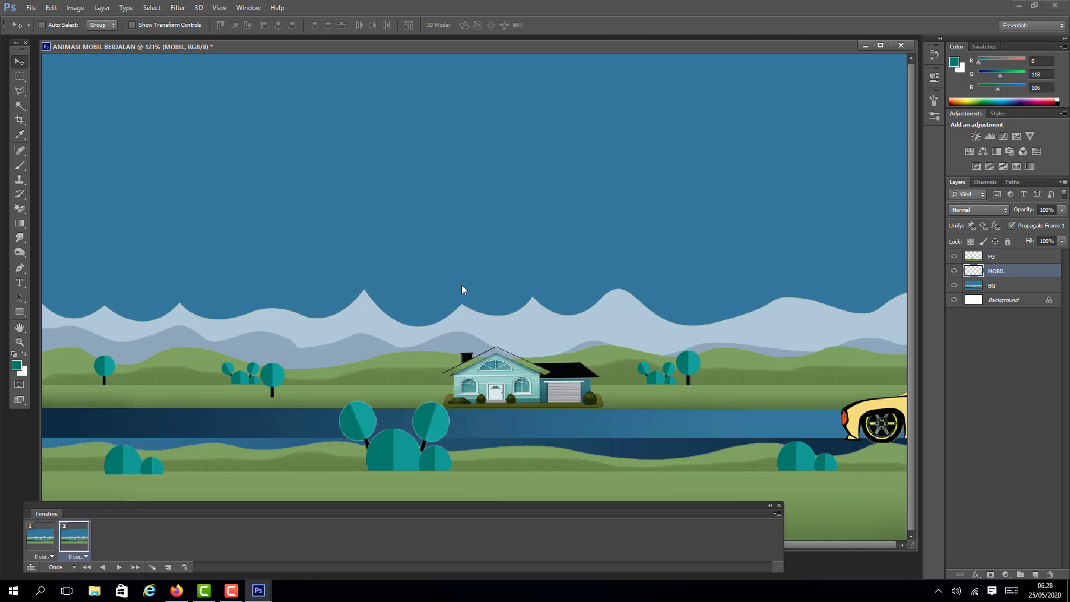
{"action": "key", "text": "Left"}
{"action": "key", "text": "Left"}
{"action": "key", "text": "Left"}
{"action": "key", "text": "Left"}
{"action": "key", "text": "Left"}
{"action": "key", "text": "Left"}
{"action": "key", "text": "Left"}
{"action": "key", "text": "Left"}
{"action": "key", "text": "Left"}
{"action": "key", "text": "Left"}
{"action": "key", "text": "Left"}
{"action": "key", "text": "Left"}
{"action": "key", "text": "Left"}
{"action": "key", "text": "Left"}
{"action": "key", "text": "Left"}
{"action": "key", "text": "Left"}
{"action": "key", "text": "Left"}
{"action": "key", "text": "Left"}
{"action": "key", "text": "Left"}
{"action": "key", "text": "Left"}
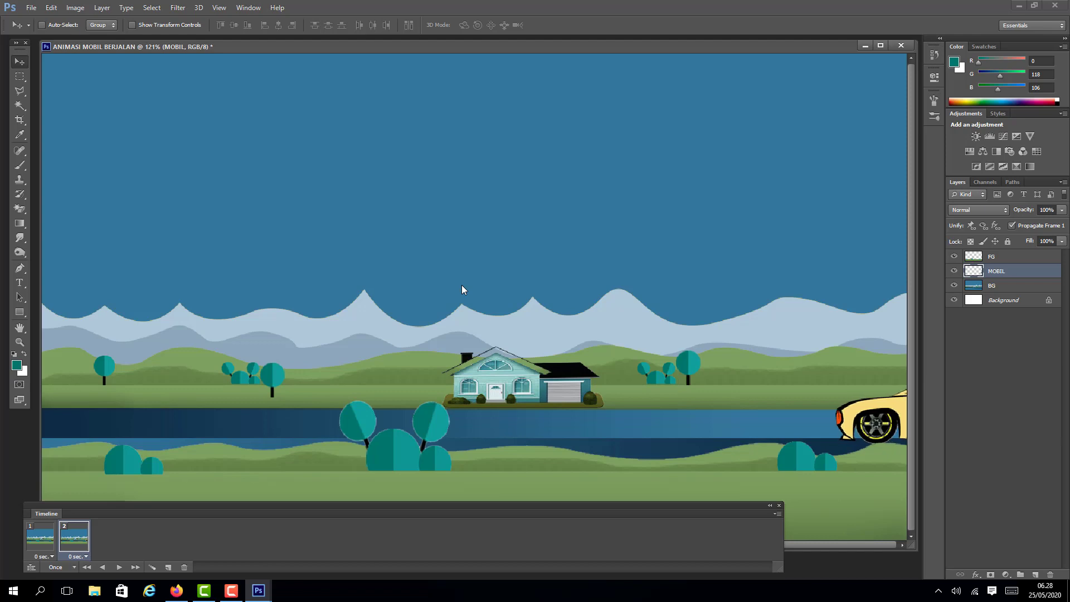
{"action": "key", "text": "Left"}
{"action": "key", "text": "Left"}
{"action": "key", "text": "Left"}
{"action": "key", "text": "Left"}
{"action": "key", "text": "Left"}
{"action": "key", "text": "Left"}
{"action": "key", "text": "Left"}
{"action": "key", "text": "Left"}
{"action": "key", "text": "Left"}
{"action": "key", "text": "Left"}
{"action": "key", "text": "Left"}
{"action": "key", "text": "Left"}
{"action": "key", "text": "Left"}
{"action": "key", "text": "Left"}
{"action": "key", "text": "Left"}
{"action": "key", "text": "Left"}
{"action": "key", "text": "Left"}
{"action": "key", "text": "Left"}
{"action": "key", "text": "Left"}
{"action": "key", "text": "Left"}
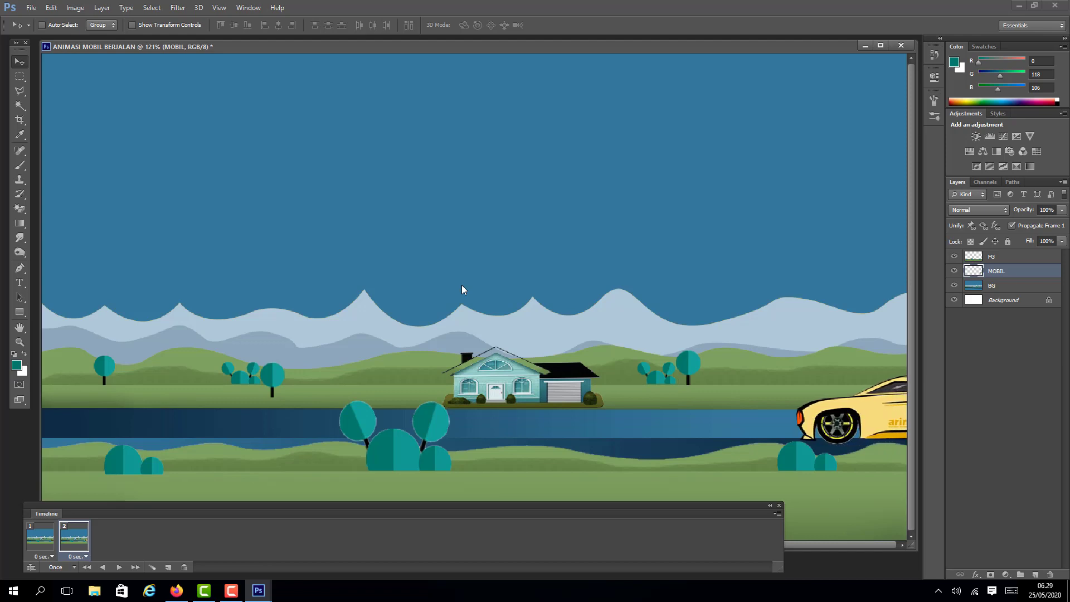
{"action": "key", "text": "Left"}
{"action": "key", "text": "Left"}
{"action": "key", "text": "Left"}
{"action": "key", "text": "Left"}
{"action": "key", "text": "Left"}
{"action": "key", "text": "Left"}
{"action": "key", "text": "Left"}
{"action": "key", "text": "Left"}
{"action": "key", "text": "Left"}
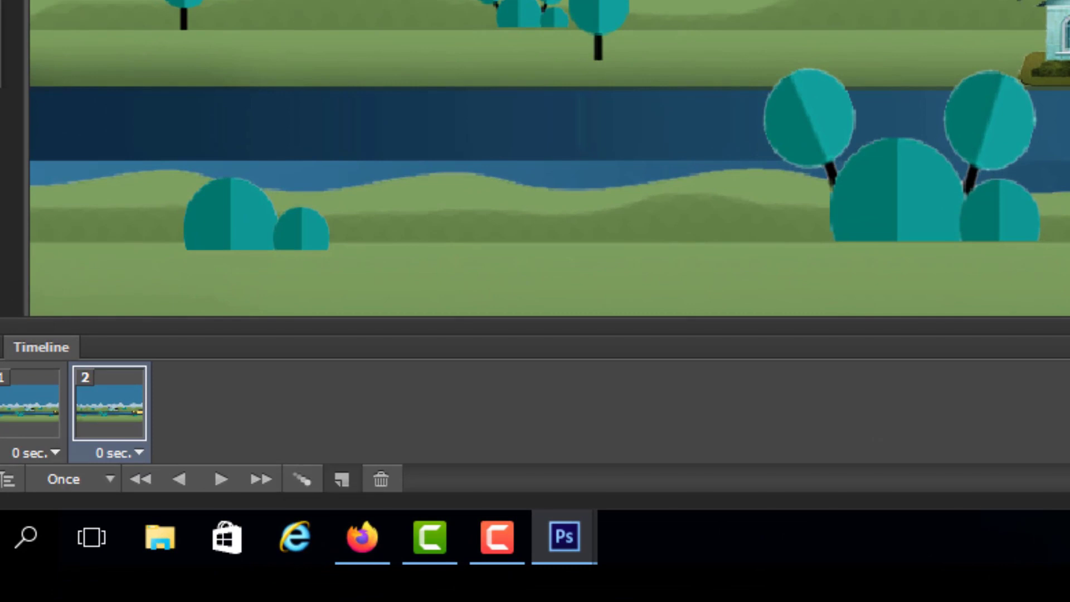
Duplicate frame 2 and move the car farther left along the road in frame 3
{"action": "left_click", "coordinate": [341, 479]}
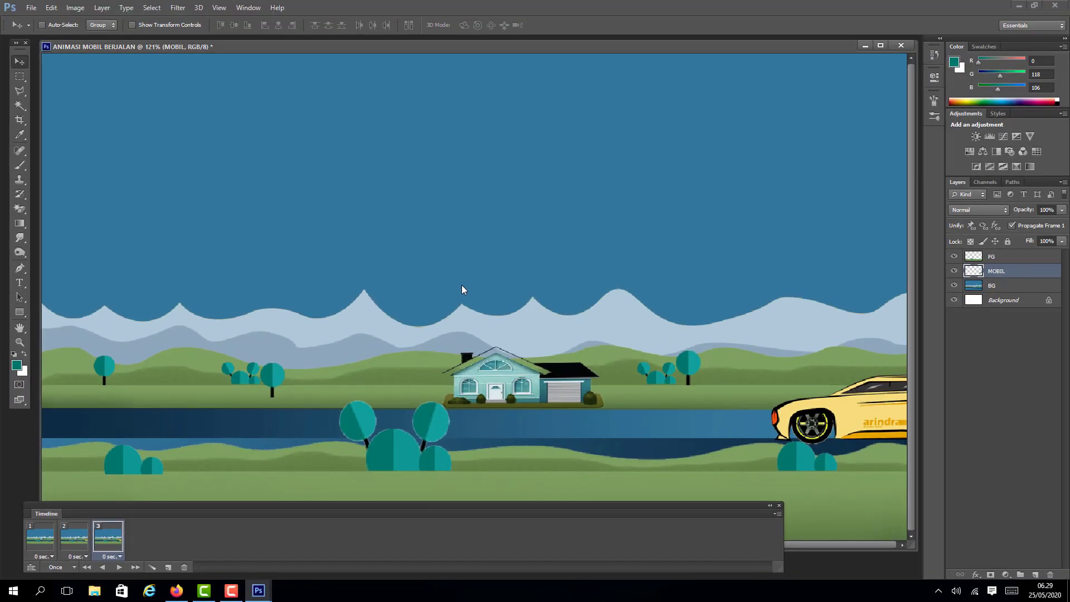
{"action": "key", "text": "Left"}
{"action": "key", "text": "Left"}
{"action": "key", "text": "Left"}
{"action": "key", "text": "Left"}
{"action": "key", "text": "Left"}
{"action": "key", "text": "Left"}
{"action": "key", "text": "Left"}
{"action": "key", "text": "Left"}
{"action": "key", "text": "Left"}
{"action": "key", "text": "Left"}
{"action": "key", "text": "Left"}
{"action": "key", "text": "Left"}
{"action": "key", "text": "Left"}
{"action": "key", "text": "Left"}
{"action": "key", "text": "Left"}
{"action": "key", "text": "Left"}
{"action": "key", "text": "Left"}
{"action": "key", "text": "Left"}
{"action": "key", "text": "Left"}
{"action": "key", "text": "Left"}
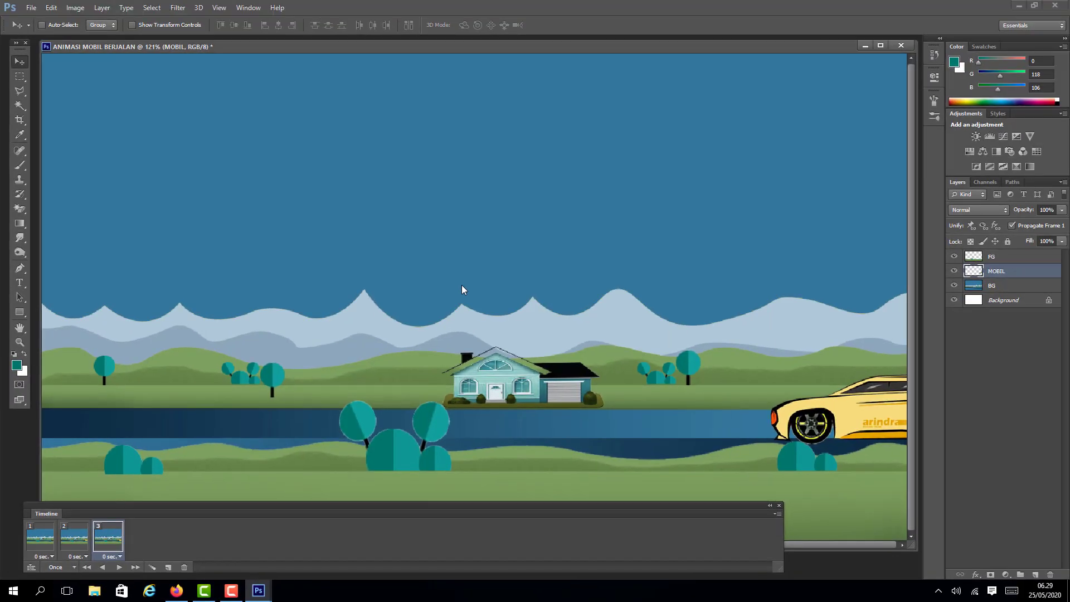
{"action": "key", "text": "Left"}
{"action": "key", "text": "Left"}
{"action": "key", "text": "Left"}
{"action": "key", "text": "Left"}
{"action": "key", "text": "Left"}
{"action": "key", "text": "Left"}
{"action": "key", "text": "Left"}
{"action": "key", "text": "Left"}
{"action": "key", "text": "Left"}
{"action": "key", "text": "Left"}
{"action": "key", "text": "Left"}
{"action": "key", "text": "Left"}
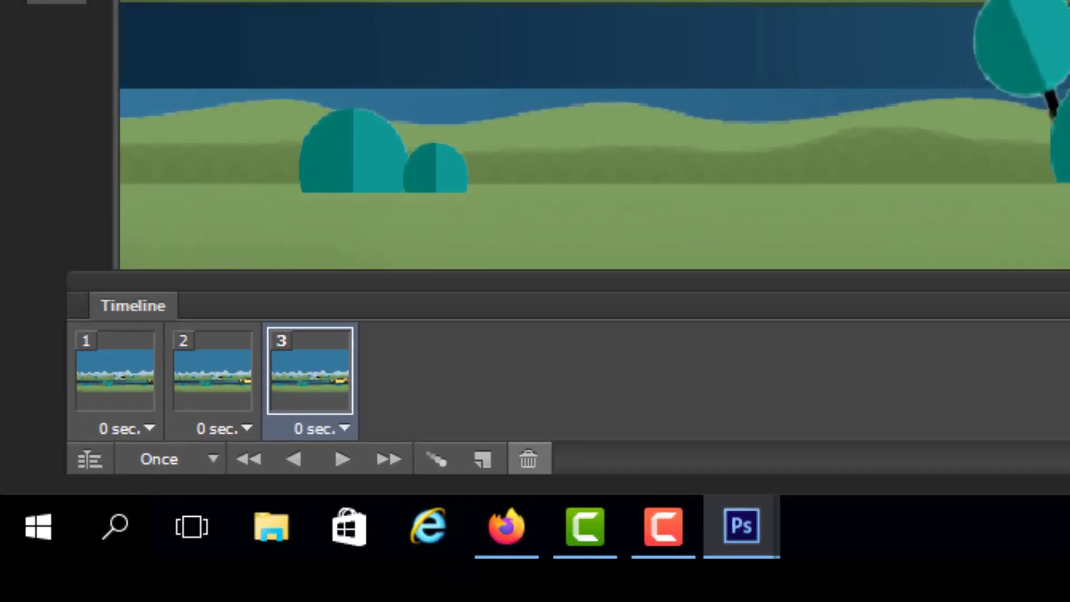
Duplicate frame 3 and move the car left in frame 4 so the whole car sits inside the canvas
{"action": "left_click", "coordinate": [483, 458]}
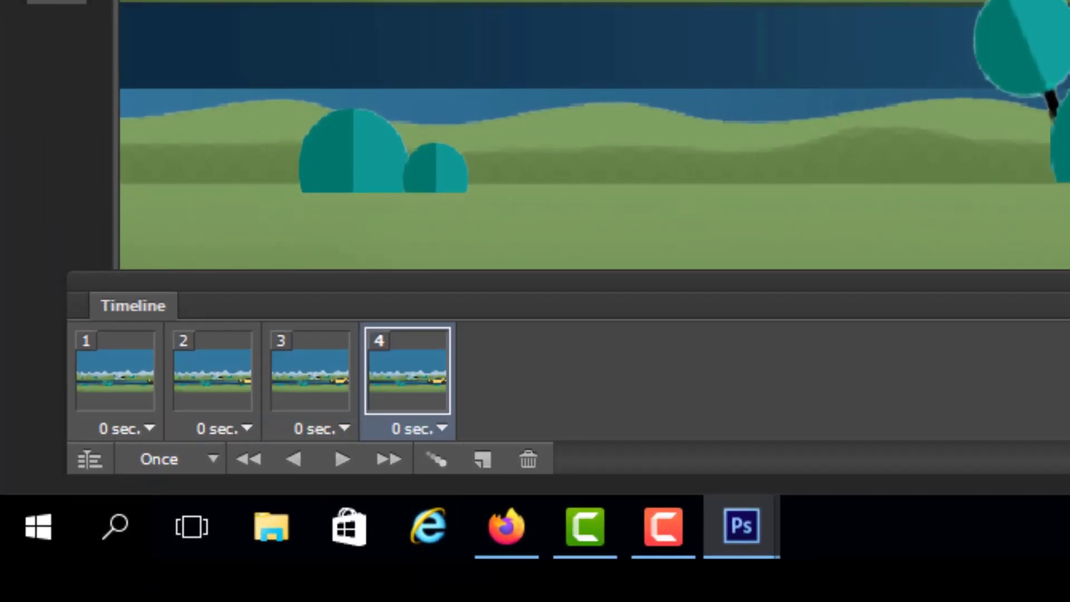
{"action": "key", "text": "Left"}
{"action": "key", "text": "Left"}
{"action": "key", "text": "Left"}
{"action": "key", "text": "Left"}
{"action": "key", "text": "Left"}
{"action": "key", "text": "Left"}
{"action": "key", "text": "Left"}
{"action": "key", "text": "Left"}
{"action": "key", "text": "Left"}
{"action": "key", "text": "Left"}
{"action": "key", "text": "Left"}
{"action": "key", "text": "Left"}
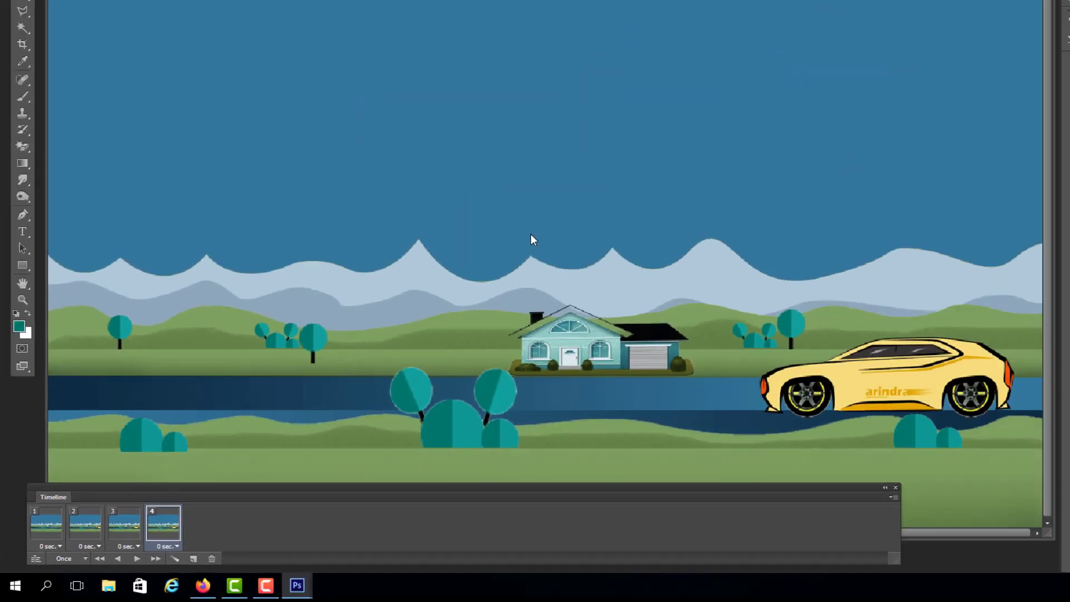
Move the car farther left along the road in frame 4 until its front nears the house's garage
{"action": "key", "text": "Left"}
{"action": "key", "text": "Left"}
{"action": "key", "text": "Left"}
{"action": "key", "text": "Left"}
{"action": "key", "text": "Left"}
{"action": "key", "text": "Left"}
{"action": "key", "text": "Left"}
{"action": "key", "text": "Left"}
{"action": "key", "text": "Left"}
{"action": "key", "text": "Left"}
{"action": "key", "text": "Left"}
{"action": "key", "text": "Left"}
{"action": "key", "text": "Left"}
{"action": "key", "text": "Left"}
{"action": "key", "text": "Left"}
{"action": "key", "text": "Left"}
{"action": "key", "text": "Left"}
{"action": "key", "text": "Left"}
{"action": "key", "text": "Left"}
{"action": "key", "text": "Left"}
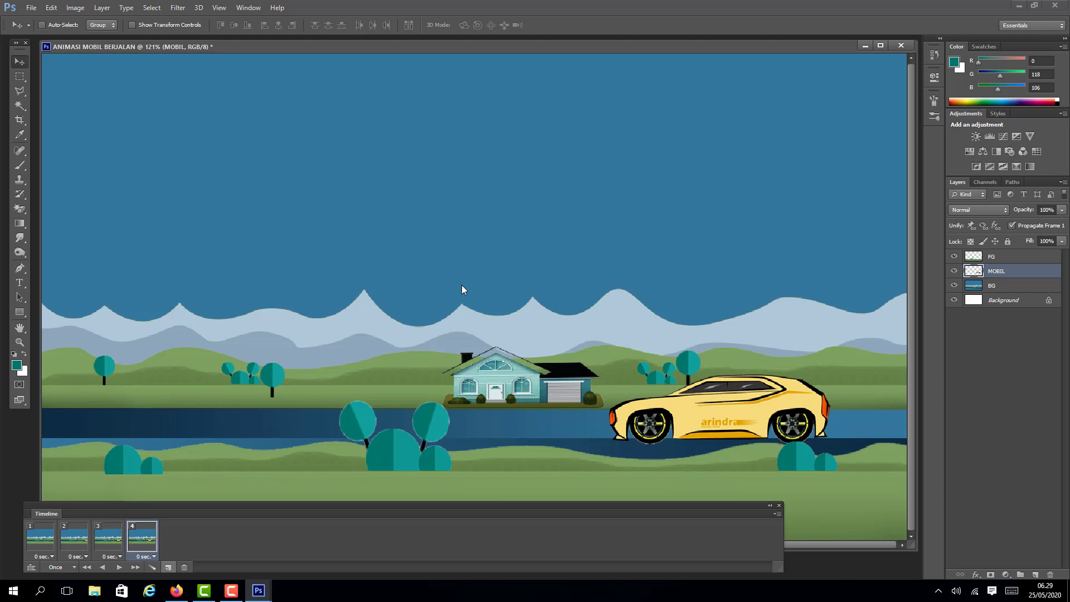
Duplicate frame 4 and move the car left in frame 5 until its front passes the garage and reaches the main house
{"action": "left_click", "coordinate": [167, 567]}
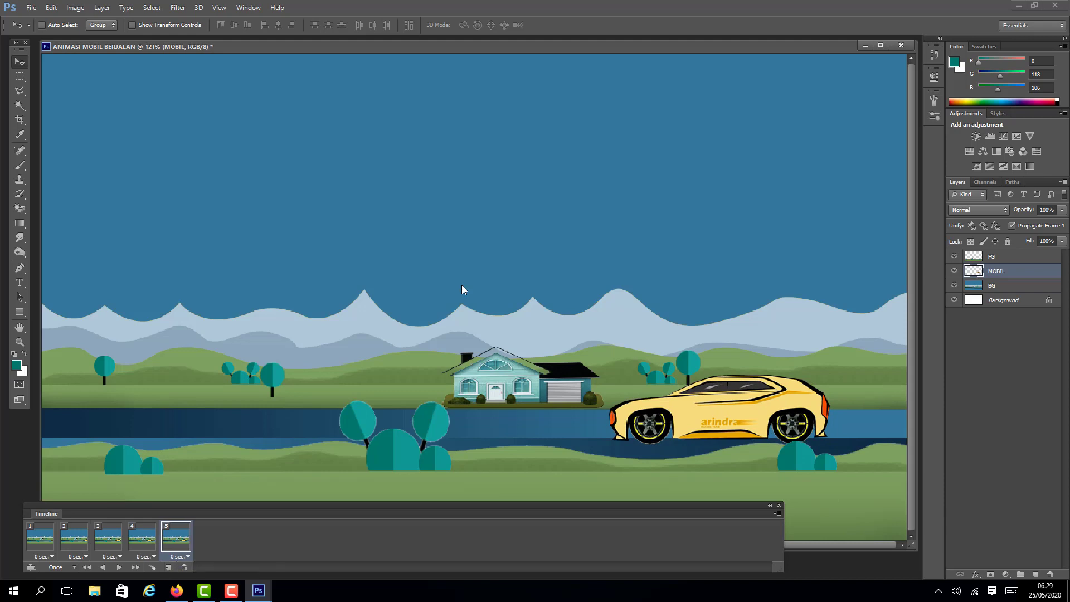
{"action": "key", "text": "Left"}
{"action": "key", "text": "Left"}
{"action": "key", "text": "Left"}
{"action": "key", "text": "Left"}
{"action": "key", "text": "Left"}
{"action": "key", "text": "Left"}
{"action": "key", "text": "Left"}
{"action": "key", "text": "Left"}
{"action": "key", "text": "Left"}
{"action": "key", "text": "Left"}
{"action": "key", "text": "Left"}
{"action": "key", "text": "Left"}
{"action": "key", "text": "Left"}
{"action": "key", "text": "Left"}
{"action": "key", "text": "Left"}
{"action": "key", "text": "Left"}
{"action": "key", "text": "Left"}
{"action": "key", "text": "Left"}
{"action": "key", "text": "Left"}
{"action": "key", "text": "Left"}
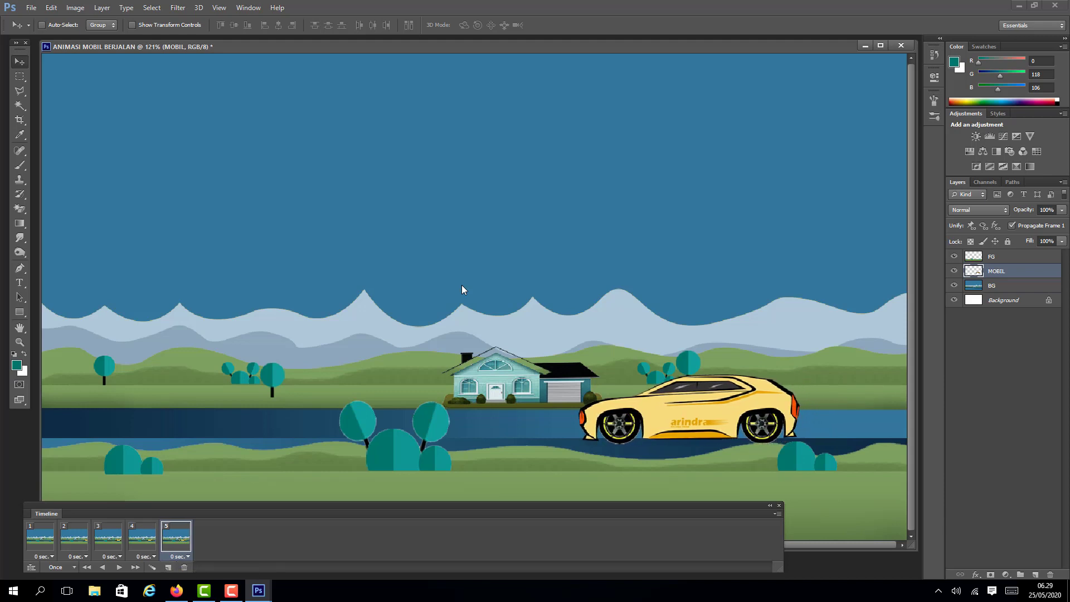
{"action": "key", "text": "Left"}
{"action": "key", "text": "Left"}
{"action": "key", "text": "Left"}
{"action": "key", "text": "Left"}
{"action": "key", "text": "Left"}
{"action": "key", "text": "Left"}
{"action": "key", "text": "Left"}
{"action": "key", "text": "Left"}
{"action": "key", "text": "Left"}
{"action": "key", "text": "Left"}
{"action": "key", "text": "Left"}
{"action": "key", "text": "Left"}
{"action": "key", "text": "Left"}
{"action": "key", "text": "Left"}
{"action": "key", "text": "Left"}
{"action": "key", "text": "Left"}
{"action": "key", "text": "Left"}
{"action": "key", "text": "Left"}
{"action": "key", "text": "Left"}
{"action": "key", "text": "Left"}
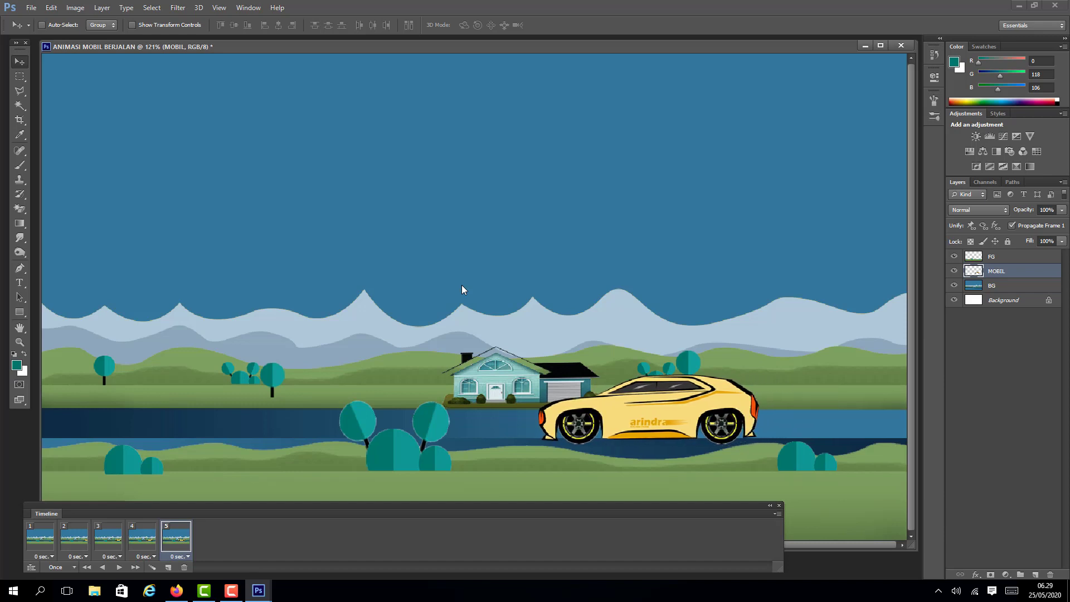
{"action": "key", "text": "Left"}
{"action": "key", "text": "Left"}
{"action": "key", "text": "Left"}
{"action": "key", "text": "Left"}
{"action": "key", "text": "Left"}
{"action": "key", "text": "Left"}
{"action": "key", "text": "Left"}
{"action": "key", "text": "Left"}
{"action": "key", "text": "Left"}
{"action": "key", "text": "Left"}
{"action": "key", "text": "Left"}
{"action": "key", "text": "Left"}
{"action": "key", "text": "Left"}
{"action": "key", "text": "Left"}
{"action": "key", "text": "Left"}
{"action": "key", "text": "Left"}
{"action": "key", "text": "Left"}
{"action": "key", "text": "Left"}
{"action": "key", "text": "Left"}
{"action": "key", "text": "Left"}
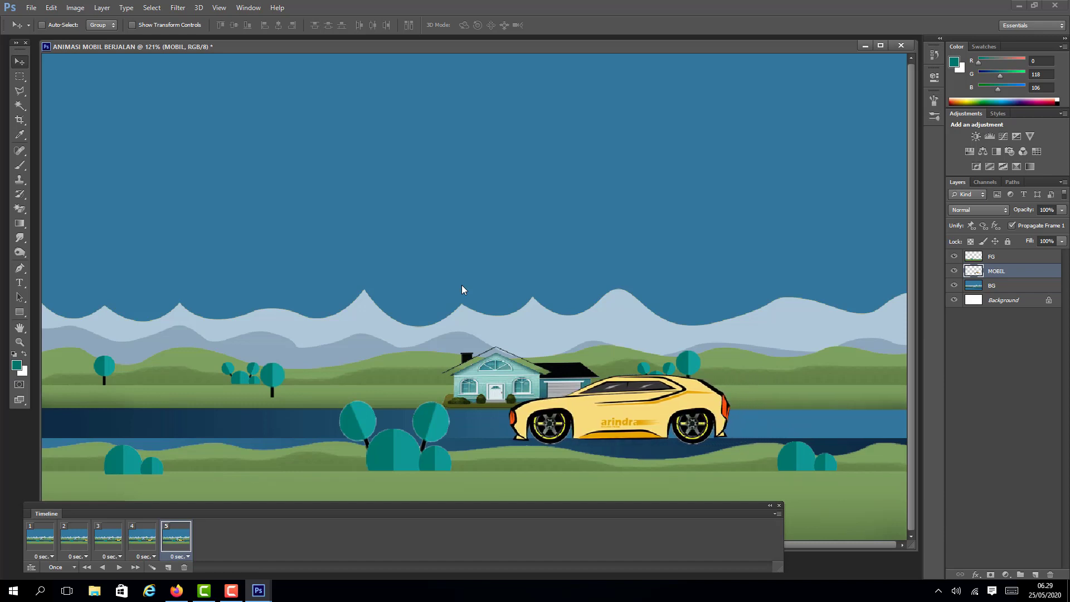
Duplicate frame 5 and move the car left in frame 6 until its front is behind the large foreground tree
{"action": "key", "text": "ctrl+alt+shift+f"}
{"action": "key", "text": "Left"}
{"action": "key", "text": "Left"}
{"action": "key", "text": "Left"}
{"action": "key", "text": "Left"}
{"action": "key", "text": "Left"}
{"action": "key", "text": "Left"}
{"action": "key", "text": "Left"}
{"action": "key", "text": "Left"}
{"action": "key", "text": "Left"}
{"action": "key", "text": "Left"}
{"action": "key", "text": "Left"}
{"action": "key", "text": "Left"}
{"action": "key", "text": "Left"}
{"action": "key", "text": "Left"}
{"action": "key", "text": "Left"}
{"action": "key", "text": "Left"}
{"action": "key", "text": "Left"}
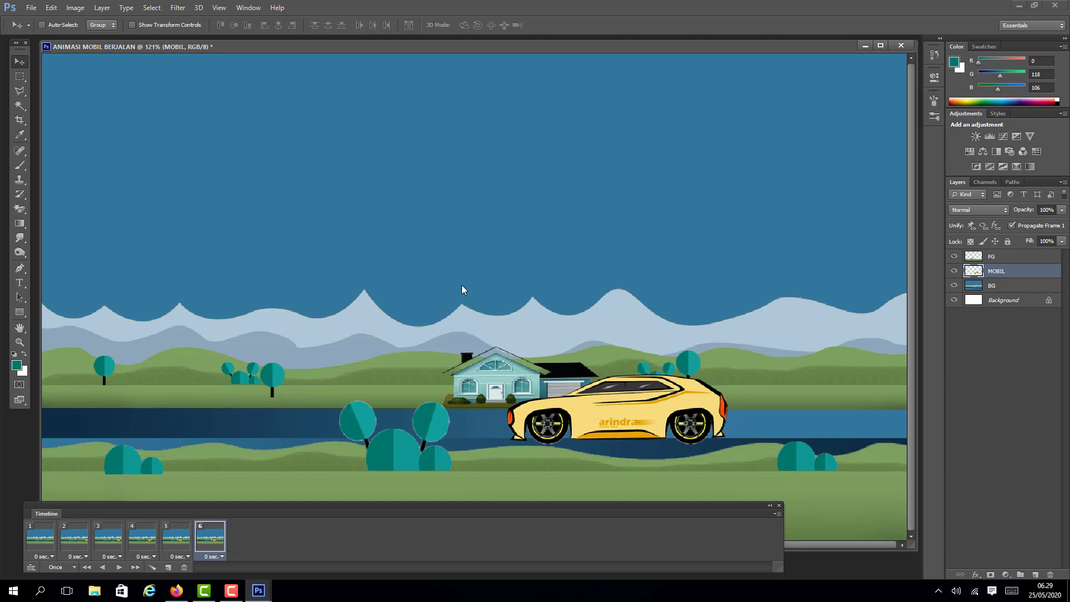
{"action": "key", "text": "Left"}
{"action": "key", "text": "Left"}
{"action": "key", "text": "Left"}
{"action": "key", "text": "Left"}
{"action": "key", "text": "Left"}
{"action": "key", "text": "Left"}
{"action": "key", "text": "Left"}
{"action": "key", "text": "Left"}
{"action": "key", "text": "Left"}
{"action": "key", "text": "Left"}
{"action": "key", "text": "Left"}
{"action": "key", "text": "Left"}
{"action": "key", "text": "Left"}
{"action": "key", "text": "Left"}
{"action": "key", "text": "Left"}
{"action": "key", "text": "Left"}
{"action": "key", "text": "Left"}
{"action": "key", "text": "Left"}
{"action": "key", "text": "Left"}
{"action": "key", "text": "Left"}
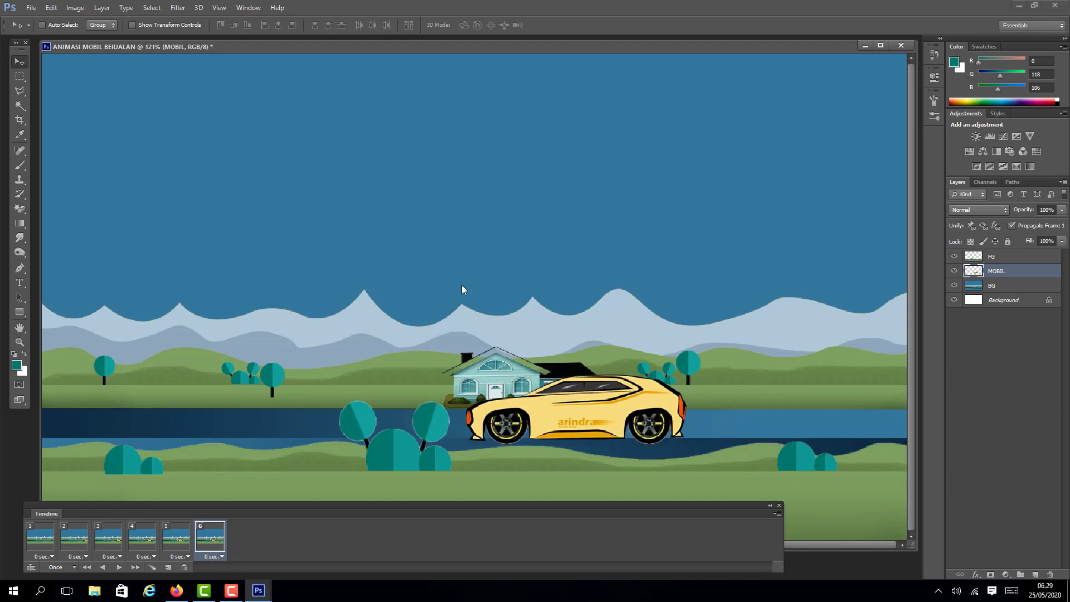
{"action": "key", "text": "Left"}
{"action": "key", "text": "Left"}
{"action": "key", "text": "Left"}
{"action": "key", "text": "Left"}
{"action": "key", "text": "Left"}
{"action": "key", "text": "Left"}
{"action": "key", "text": "Left"}
{"action": "key", "text": "Left"}
{"action": "key", "text": "Left"}
{"action": "key", "text": "Left"}
{"action": "key", "text": "Left"}
{"action": "key", "text": "Left"}
{"action": "key", "text": "Left"}
{"action": "key", "text": "Left"}
{"action": "key", "text": "Left"}
{"action": "key", "text": "Left"}
{"action": "key", "text": "Left"}
{"action": "key", "text": "Left"}
{"action": "key", "text": "Left"}
{"action": "key", "text": "Left"}
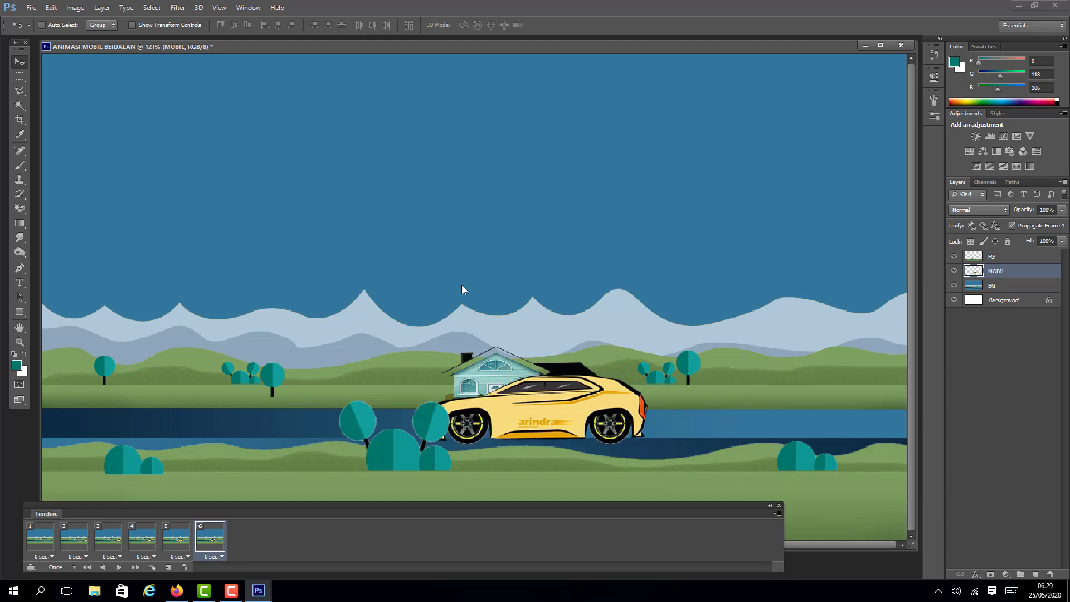
Duplicate frame 6 and move the car left in frame 7 until its front just passes the left tree of the foreground cluster
{"action": "key", "text": "ctrl+alt+shift+f"}
{"action": "key", "text": "Left"}
{"action": "key", "text": "Left"}
{"action": "key", "text": "Left"}
{"action": "key", "text": "Left"}
{"action": "key", "text": "Left"}
{"action": "key", "text": "Left"}
{"action": "key", "text": "Left"}
{"action": "key", "text": "Left"}
{"action": "key", "text": "Left"}
{"action": "key", "text": "Left"}
{"action": "key", "text": "Left"}
{"action": "key", "text": "Left"}
{"action": "key", "text": "Left"}
{"action": "key", "text": "Left"}
{"action": "key", "text": "Left"}
{"action": "key", "text": "Left"}
{"action": "key", "text": "Left"}
{"action": "key", "text": "Left"}
{"action": "key", "text": "Left"}
{"action": "key", "text": "Left"}
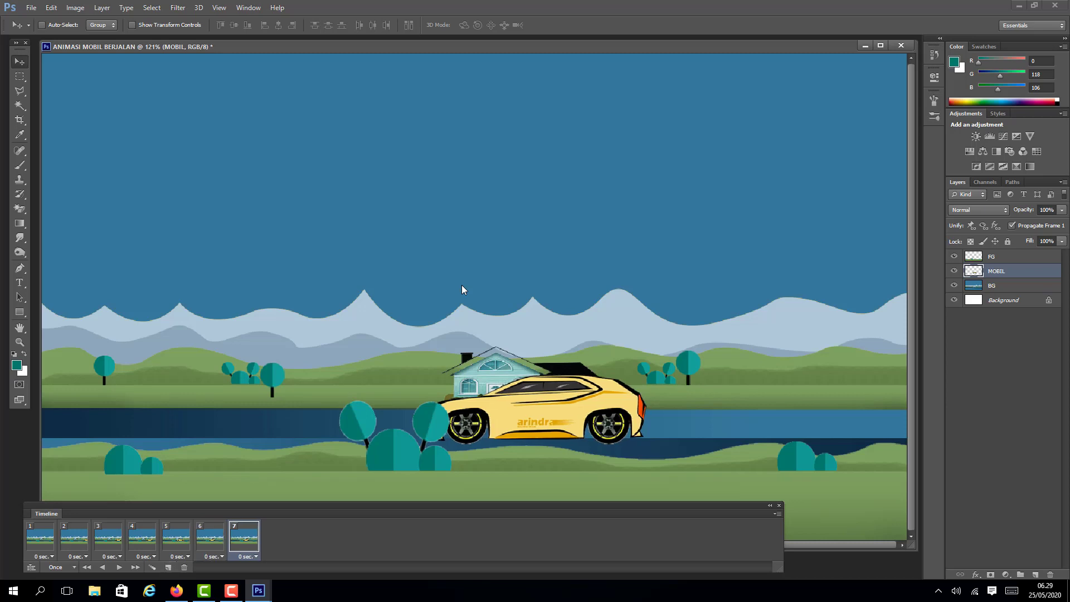
{"action": "key", "text": "Left"}
{"action": "key", "text": "Left"}
{"action": "key", "text": "Left"}
{"action": "key", "text": "Left"}
{"action": "key", "text": "Left"}
{"action": "key", "text": "Left"}
{"action": "key", "text": "Left"}
{"action": "key", "text": "Left"}
{"action": "key", "text": "Left"}
{"action": "key", "text": "Left"}
{"action": "key", "text": "Left"}
{"action": "key", "text": "Left"}
{"action": "key", "text": "Left"}
{"action": "key", "text": "Left"}
{"action": "key", "text": "Left"}
{"action": "key", "text": "Left"}
{"action": "key", "text": "Left"}
{"action": "key", "text": "Left"}
{"action": "key", "text": "Left"}
{"action": "key", "text": "Left"}
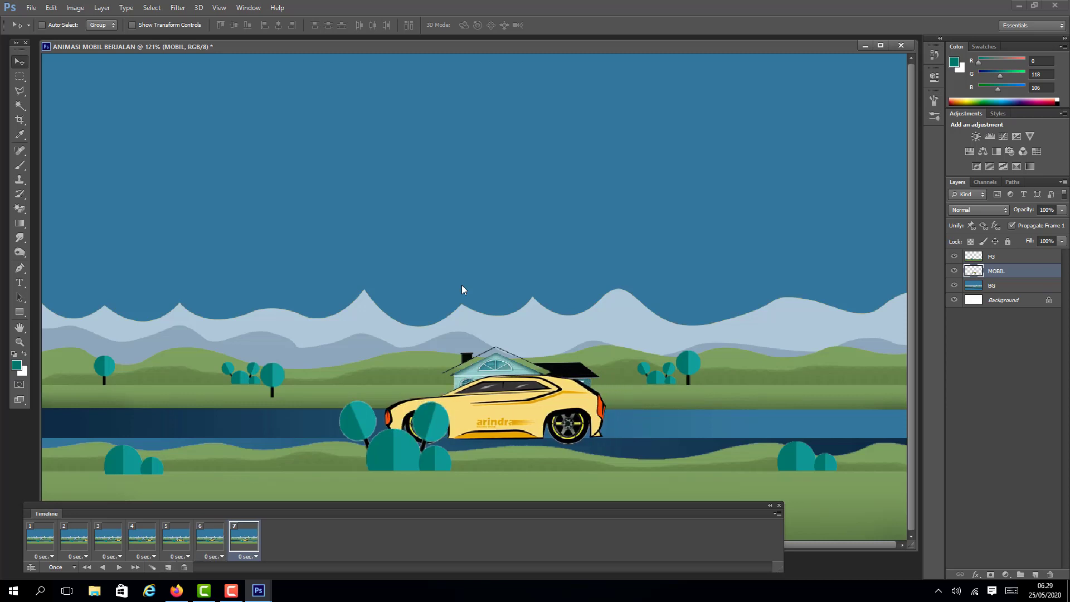
{"action": "key", "text": "Left"}
{"action": "key", "text": "Left"}
{"action": "key", "text": "Left"}
{"action": "key", "text": "Left"}
{"action": "key", "text": "Left"}
{"action": "key", "text": "Left"}
{"action": "key", "text": "Left"}
{"action": "key", "text": "Left"}
{"action": "key", "text": "Left"}
{"action": "key", "text": "Left"}
{"action": "key", "text": "Left"}
{"action": "key", "text": "Left"}
{"action": "key", "text": "Left"}
{"action": "key", "text": "Left"}
{"action": "key", "text": "Left"}
{"action": "key", "text": "Left"}
{"action": "key", "text": "Left"}
{"action": "key", "text": "Left"}
{"action": "key", "text": "Left"}
{"action": "key", "text": "Left"}
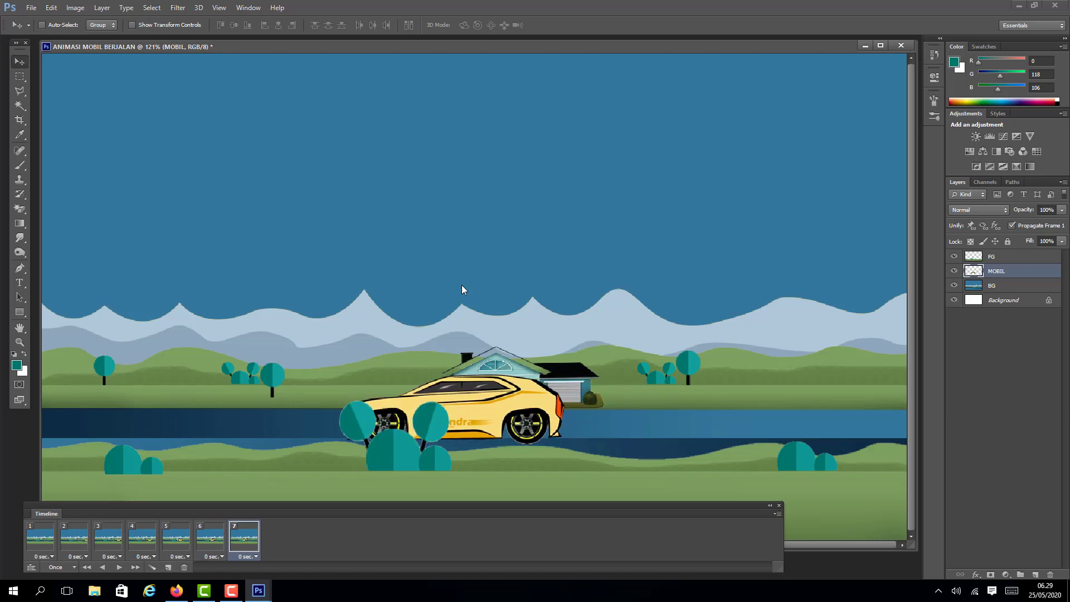
{"action": "key", "text": "Left"}
{"action": "key", "text": "Left"}
{"action": "key", "text": "Left"}
{"action": "key", "text": "Left"}
{"action": "key", "text": "Left"}
{"action": "key", "text": "Left"}
{"action": "key", "text": "Left"}
{"action": "key", "text": "Left"}
{"action": "key", "text": "Left"}
{"action": "key", "text": "Left"}
{"action": "key", "text": "Left"}
{"action": "key", "text": "Left"}
{"action": "key", "text": "Left"}
{"action": "key", "text": "Left"}
{"action": "key", "text": "Left"}
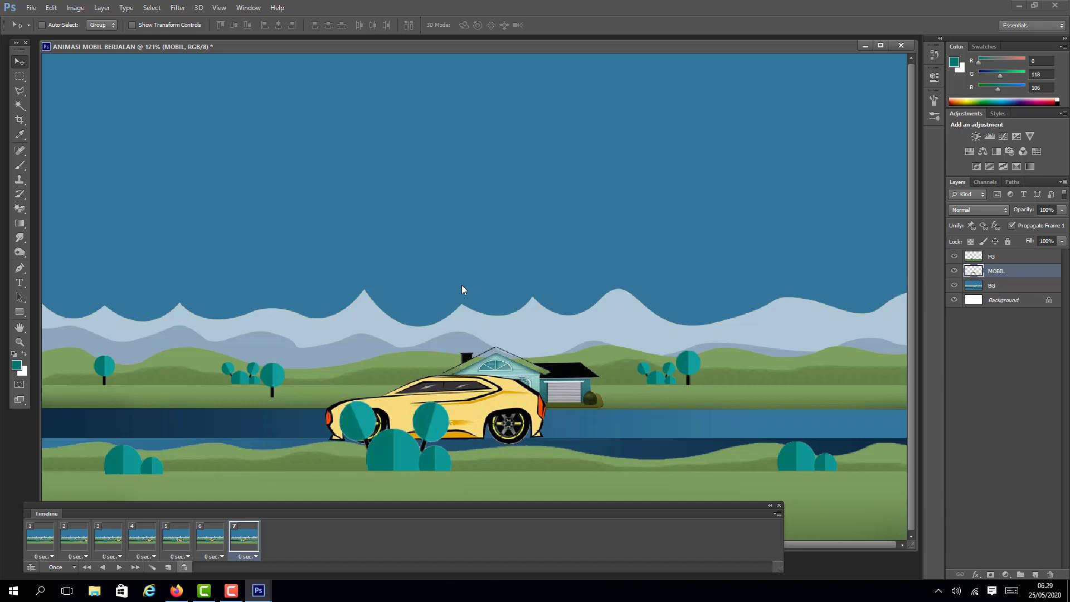
Duplicate frame 7 and move the car left in frame 8 until its front passes the tall background tree left of the house
{"action": "left_click", "coordinate": [168, 567]}
{"action": "key", "text": "Left"}
{"action": "key", "text": "Left"}
{"action": "key", "text": "Left"}
{"action": "key", "text": "Left"}
{"action": "key", "text": "Left"}
{"action": "key", "text": "Left"}
{"action": "key", "text": "Left"}
{"action": "key", "text": "Left"}
{"action": "key", "text": "Left"}
{"action": "key", "text": "Left"}
{"action": "key", "text": "Left"}
{"action": "key", "text": "Left"}
{"action": "key", "text": "Left"}
{"action": "key", "text": "Left"}
{"action": "key", "text": "Left"}
{"action": "key", "text": "Left"}
{"action": "key", "text": "Left"}
{"action": "key", "text": "Left"}
{"action": "key", "text": "Left"}
{"action": "key", "text": "Left"}
{"action": "key", "text": "Left"}
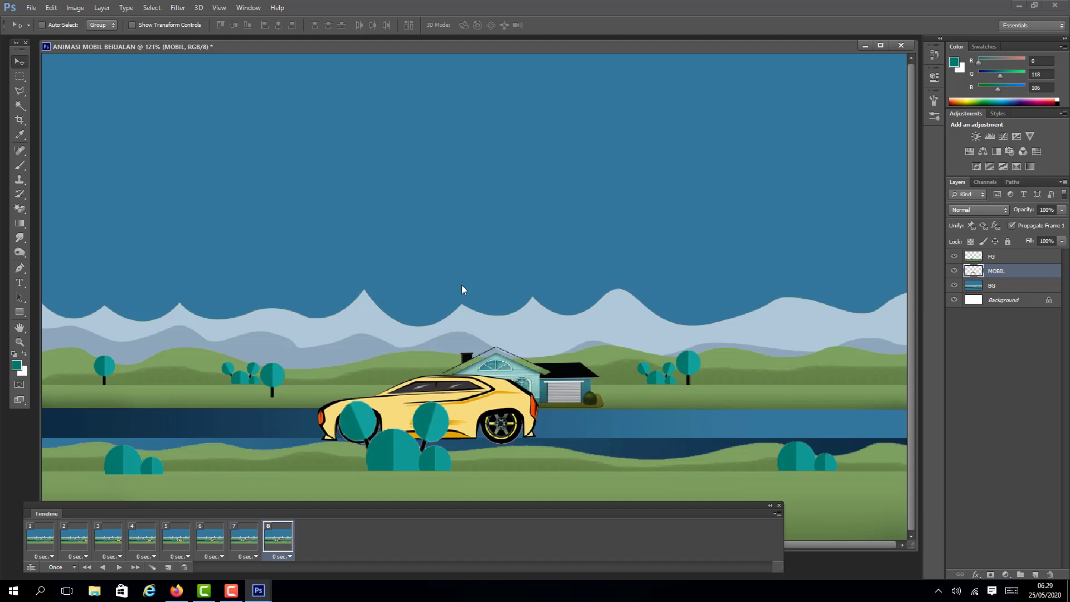
{"action": "key", "text": "Left"}
{"action": "key", "text": "Left"}
{"action": "key", "text": "Left"}
{"action": "key", "text": "Left"}
{"action": "key", "text": "Left"}
{"action": "key", "text": "Left"}
{"action": "key", "text": "Left"}
{"action": "key", "text": "Left"}
{"action": "key", "text": "Left"}
{"action": "key", "text": "Left"}
{"action": "key", "text": "Left"}
{"action": "key", "text": "Left"}
{"action": "key", "text": "Left"}
{"action": "key", "text": "Left"}
{"action": "key", "text": "Left"}
{"action": "key", "text": "Left"}
{"action": "key", "text": "Left"}
{"action": "key", "text": "Left"}
{"action": "key", "text": "Left"}
{"action": "key", "text": "Left"}
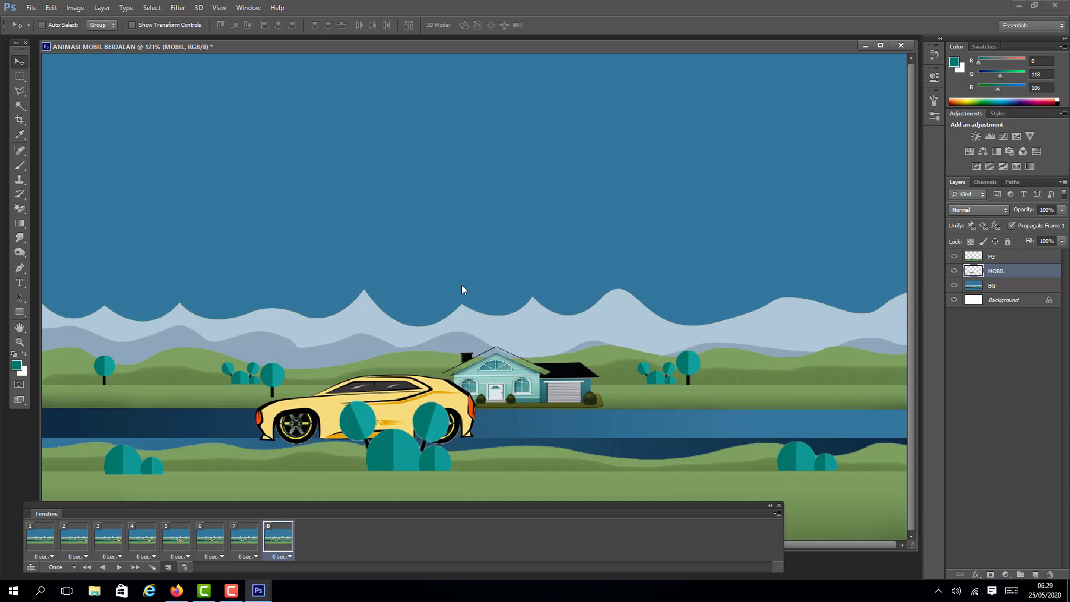
Duplicate frame 8 and move the car left in frame 9 until its front is above the small bush of the left foreground pair
{"action": "left_click", "coordinate": [168, 567]}
{"action": "key", "text": "Left"}
{"action": "key", "text": "Left"}
{"action": "key", "text": "Left"}
{"action": "key", "text": "Left"}
{"action": "key", "text": "Left"}
{"action": "key", "text": "Left"}
{"action": "key", "text": "Left"}
{"action": "key", "text": "Left"}
{"action": "key", "text": "Left"}
{"action": "key", "text": "Left"}
{"action": "key", "text": "Left"}
{"action": "key", "text": "Left"}
{"action": "key", "text": "Left"}
{"action": "key", "text": "Left"}
{"action": "key", "text": "Left"}
{"action": "key", "text": "Left"}
{"action": "key", "text": "Left"}
{"action": "key", "text": "Left"}
{"action": "key", "text": "Left"}
{"action": "key", "text": "Left"}
{"action": "key", "text": "Left"}
{"action": "key", "text": "Left"}
{"action": "key", "text": "Left"}
{"action": "key", "text": "Left"}
{"action": "key", "text": "Left"}
{"action": "key", "text": "Left"}
{"action": "key", "text": "Left"}
{"action": "key", "text": "Left"}
{"action": "key", "text": "Left"}
{"action": "key", "text": "Left"}
{"action": "key", "text": "Left"}
{"action": "key", "text": "Left"}
{"action": "key", "text": "Left"}
{"action": "key", "text": "Left"}
{"action": "key", "text": "Left"}
{"action": "key", "text": "Left"}
{"action": "key", "text": "Left"}
{"action": "key", "text": "Left"}
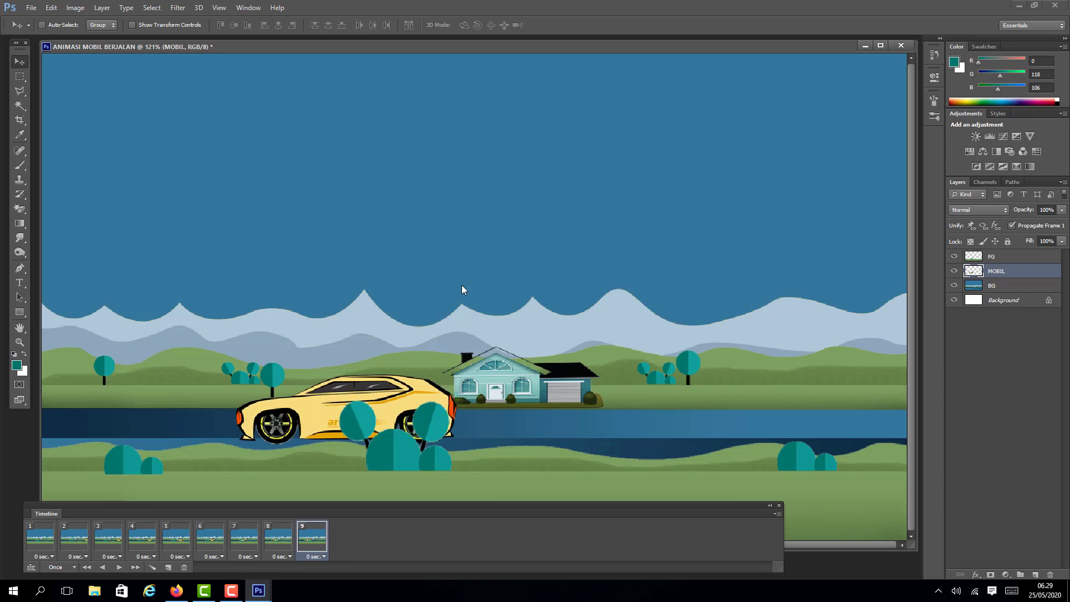
{"action": "key", "text": "Left"}
{"action": "key", "text": "Left"}
{"action": "key", "text": "Left"}
{"action": "key", "text": "Left"}
{"action": "key", "text": "Left"}
{"action": "key", "text": "Left"}
{"action": "key", "text": "Left"}
{"action": "key", "text": "Left"}
{"action": "key", "text": "Left"}
{"action": "key", "text": "Left"}
{"action": "key", "text": "Left"}
{"action": "key", "text": "Left"}
{"action": "key", "text": "Left"}
{"action": "key", "text": "Left"}
{"action": "key", "text": "Left"}
{"action": "key", "text": "Left"}
{"action": "key", "text": "Left"}
{"action": "key", "text": "Left"}
{"action": "key", "text": "Left"}
{"action": "key", "text": "Left"}
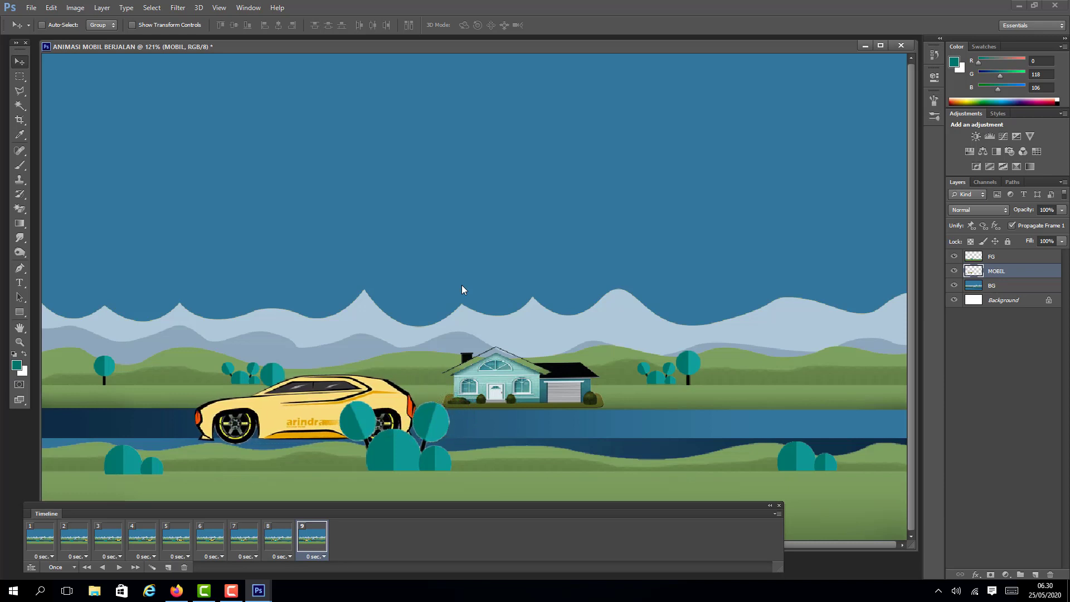
{"action": "key", "text": "Left"}
{"action": "key", "text": "Left"}
{"action": "key", "text": "Left"}
{"action": "key", "text": "Left"}
{"action": "key", "text": "Left"}
{"action": "key", "text": "Left"}
{"action": "key", "text": "Left"}
{"action": "key", "text": "Left"}
{"action": "key", "text": "Left"}
{"action": "key", "text": "Left"}
{"action": "key", "text": "Left"}
{"action": "key", "text": "Left"}
{"action": "key", "text": "Left"}
{"action": "key", "text": "Left"}
{"action": "key", "text": "Left"}
{"action": "key", "text": "Left"}
{"action": "key", "text": "Left"}
{"action": "key", "text": "Left"}
{"action": "key", "text": "Left"}
{"action": "key", "text": "Left"}
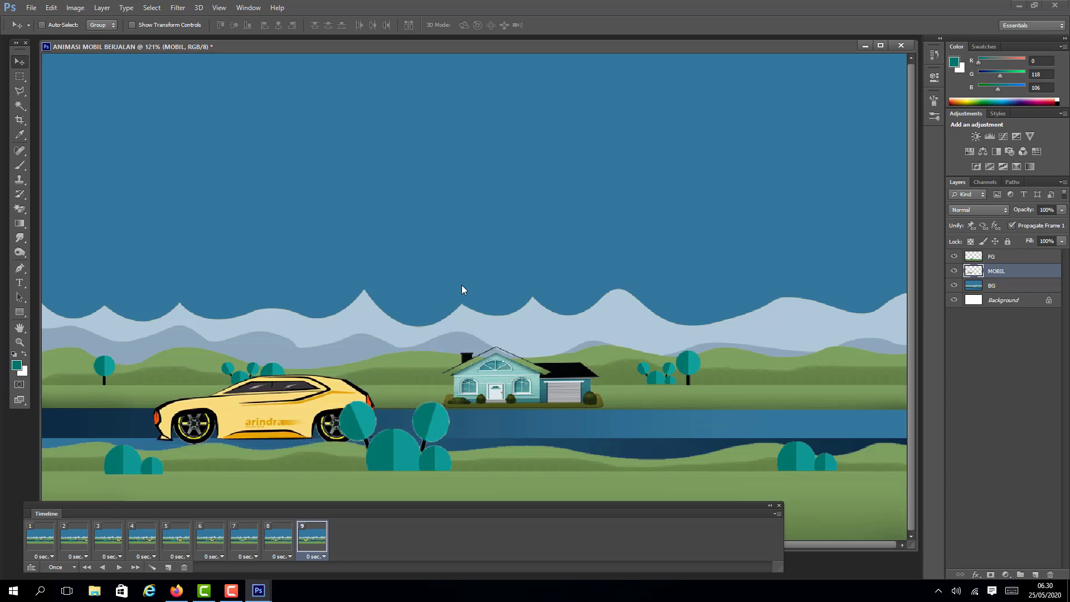
Duplicate frame 9 and move the car left in frame 10 until its front is just short of the canvas's left edge
{"action": "key", "text": "ctrl+alt+shift+f"}
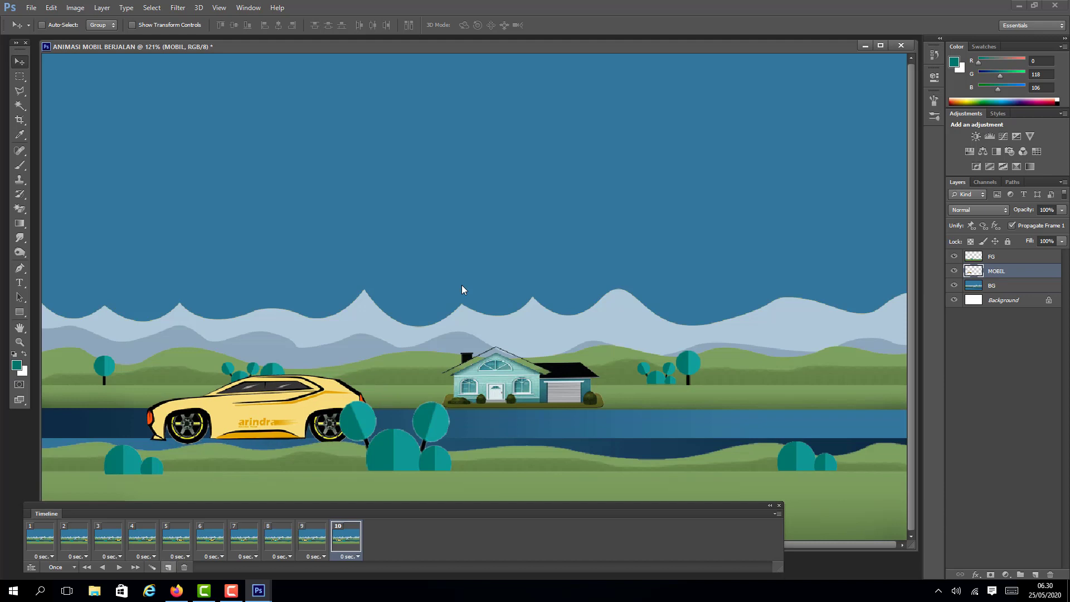
{"action": "key", "text": "Left"}
{"action": "key", "text": "Left"}
{"action": "key", "text": "Left"}
{"action": "key", "text": "Left"}
{"action": "key", "text": "Left"}
{"action": "key", "text": "Left"}
{"action": "key", "text": "Left"}
{"action": "key", "text": "Left"}
{"action": "key", "text": "Left"}
{"action": "key", "text": "Left"}
{"action": "key", "text": "Left"}
{"action": "key", "text": "Left"}
{"action": "key", "text": "Left"}
{"action": "key", "text": "Left"}
{"action": "key", "text": "Left"}
{"action": "key", "text": "Left"}
{"action": "key", "text": "Left"}
{"action": "key", "text": "Left"}
{"action": "key", "text": "Left"}
{"action": "key", "text": "Left"}
{"action": "key", "text": "Left"}
{"action": "key", "text": "Left"}
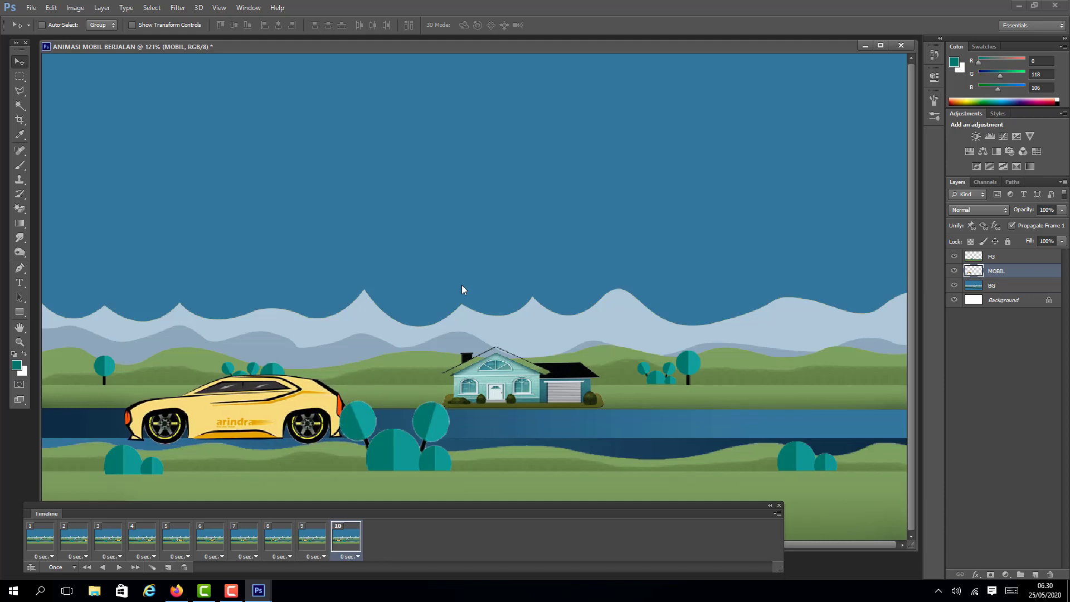
{"action": "key", "text": "Left"}
{"action": "key", "text": "Left"}
{"action": "key", "text": "Left"}
{"action": "key", "text": "Left"}
{"action": "key", "text": "Left"}
{"action": "key", "text": "Left"}
{"action": "key", "text": "Left"}
{"action": "key", "text": "Left"}
{"action": "key", "text": "Left"}
{"action": "key", "text": "Left"}
{"action": "key", "text": "Left"}
{"action": "key", "text": "Left"}
{"action": "key", "text": "Left"}
{"action": "key", "text": "Left"}
{"action": "key", "text": "Left"}
{"action": "key", "text": "Left"}
{"action": "key", "text": "Left"}
{"action": "key", "text": "Left"}
{"action": "key", "text": "Left"}
{"action": "key", "text": "Left"}
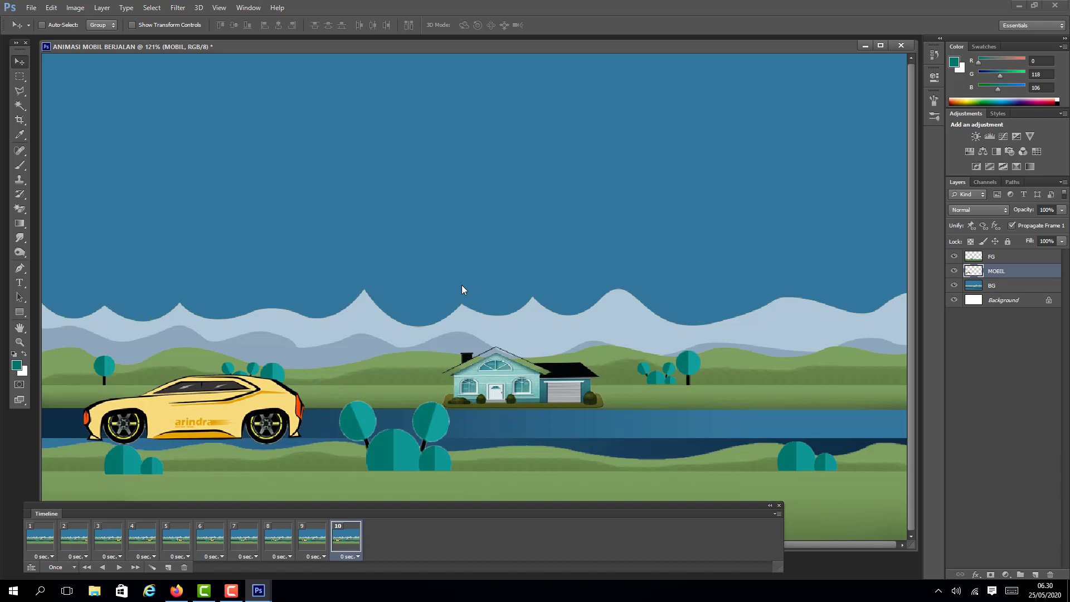
{"action": "key", "text": "Left"}
{"action": "key", "text": "Left"}
{"action": "key", "text": "Left"}
{"action": "key", "text": "Left"}
{"action": "key", "text": "Left"}
{"action": "key", "text": "Left"}
{"action": "key", "text": "Left"}
{"action": "key", "text": "Left"}
{"action": "key", "text": "Left"}
{"action": "key", "text": "Left"}
{"action": "key", "text": "Left"}
{"action": "key", "text": "Left"}
{"action": "key", "text": "Left"}
{"action": "key", "text": "Left"}
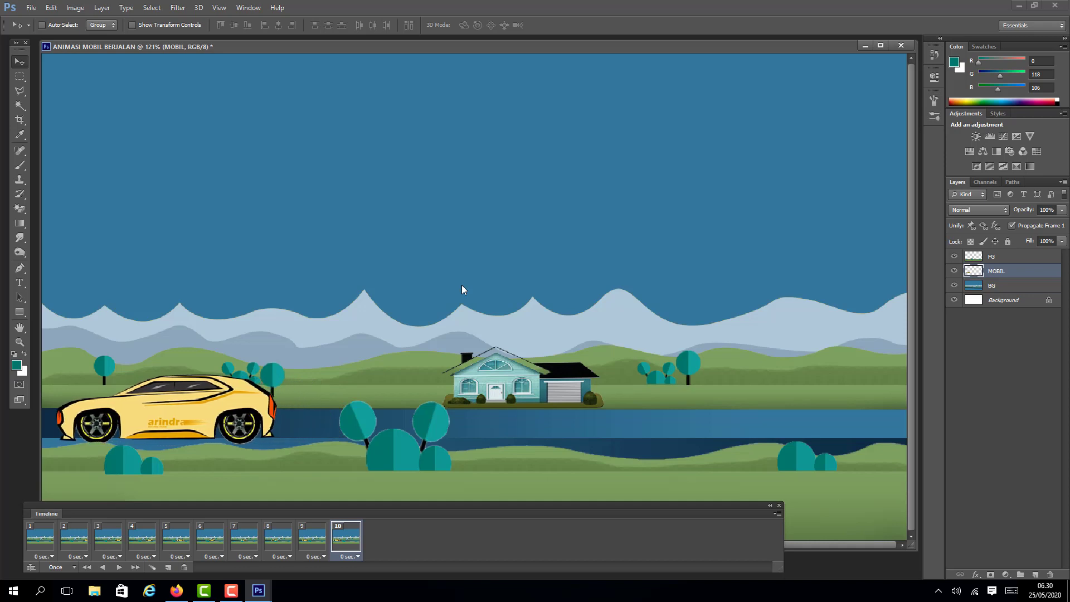
Duplicate frame 10 and move the car left in frame 11 until its front wheel is completely beyond the canvas's left edge
{"action": "key", "text": "ctrl+alt+shift+n"}
{"action": "key", "text": "Left"}
{"action": "key", "text": "Left"}
{"action": "key", "text": "Left"}
{"action": "key", "text": "Left"}
{"action": "key", "text": "Left"}
{"action": "key", "text": "Left"}
{"action": "key", "text": "Left"}
{"action": "key", "text": "Left"}
{"action": "key", "text": "Left"}
{"action": "key", "text": "Left"}
{"action": "key", "text": "Left"}
{"action": "key", "text": "Left"}
{"action": "key", "text": "Left"}
{"action": "key", "text": "Left"}
{"action": "key", "text": "Left"}
{"action": "key", "text": "Left"}
{"action": "key", "text": "Left"}
{"action": "key", "text": "Left"}
{"action": "key", "text": "Left"}
{"action": "key", "text": "Left"}
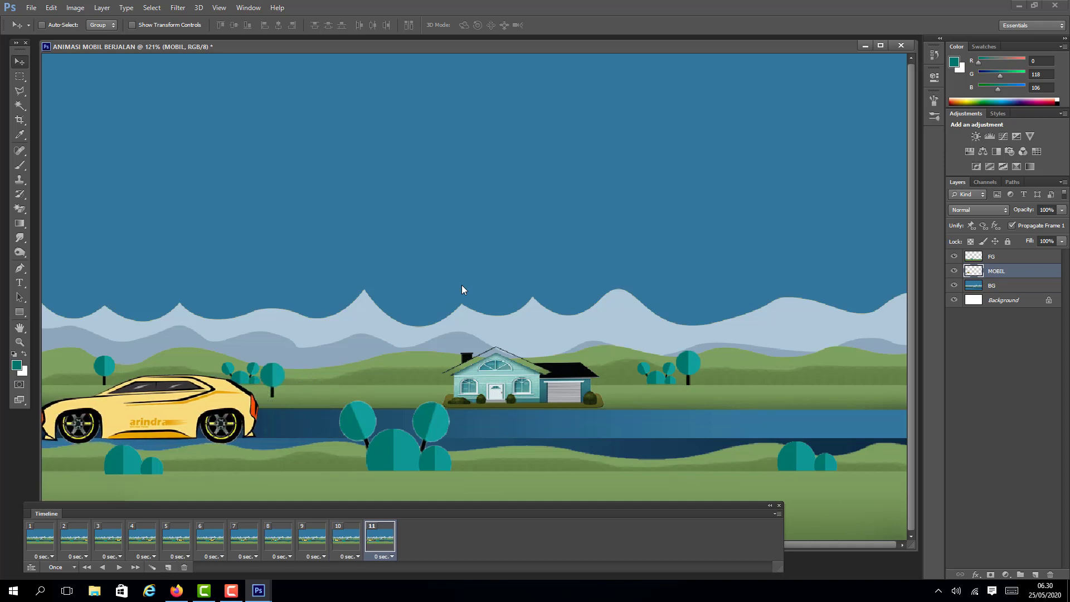
{"action": "key", "text": "Left"}
{"action": "key", "text": "Left"}
{"action": "key", "text": "Left"}
{"action": "key", "text": "Left"}
{"action": "key", "text": "Left"}
{"action": "key", "text": "Left"}
{"action": "key", "text": "Left"}
{"action": "key", "text": "Left"}
{"action": "key", "text": "Left"}
{"action": "key", "text": "Left"}
{"action": "key", "text": "Left"}
{"action": "key", "text": "Left"}
{"action": "key", "text": "Left"}
{"action": "key", "text": "Left"}
{"action": "key", "text": "Left"}
{"action": "key", "text": "Left"}
{"action": "key", "text": "Left"}
{"action": "key", "text": "Left"}
{"action": "key", "text": "Left"}
{"action": "key", "text": "Left"}
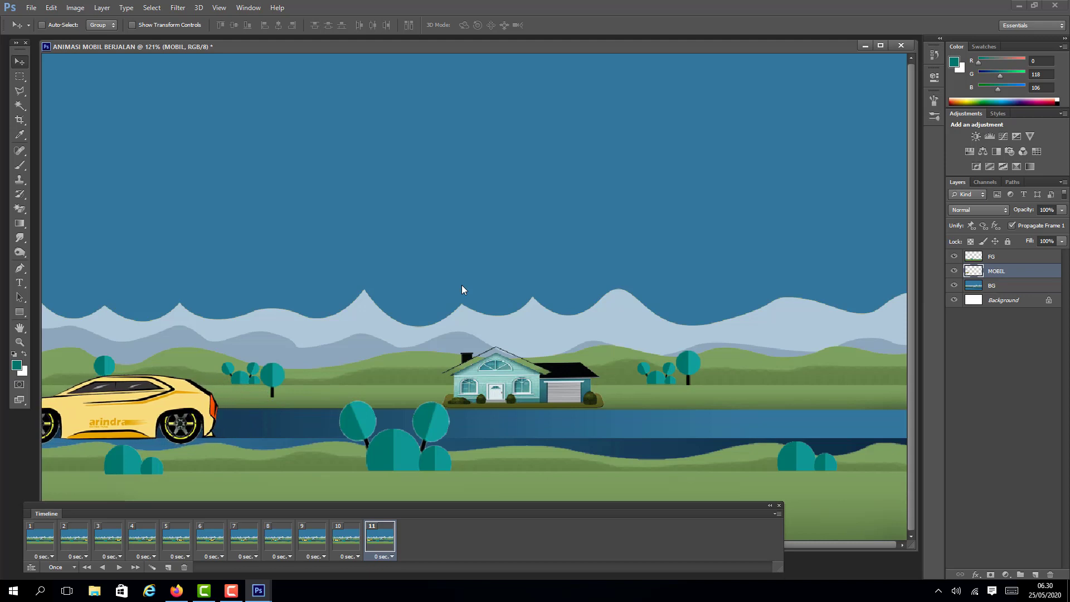
{"action": "key", "text": "Left"}
{"action": "key", "text": "Left"}
{"action": "key", "text": "Left"}
{"action": "key", "text": "Left"}
{"action": "key", "text": "Left"}
{"action": "key", "text": "Left"}
{"action": "key", "text": "Left"}
{"action": "key", "text": "Left"}
{"action": "key", "text": "Left"}
{"action": "key", "text": "Left"}
{"action": "key", "text": "Left"}
{"action": "key", "text": "Left"}
{"action": "key", "text": "Left"}
{"action": "key", "text": "Left"}
{"action": "key", "text": "Left"}
{"action": "key", "text": "Left"}
{"action": "key", "text": "Left"}
{"action": "key", "text": "Left"}
{"action": "key", "text": "Left"}
{"action": "key", "text": "Left"}
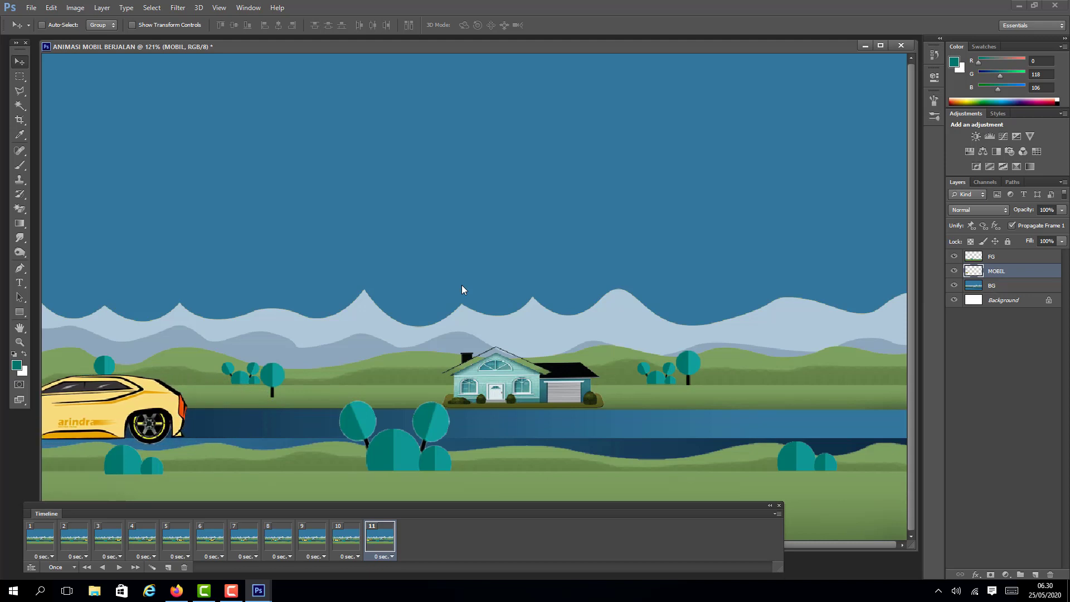
Duplicate frame 11 and move the car left in frame 12 until only its rear wheel and tail remain on the canvas
{"action": "key", "text": "ctrl+alt+shift+n"}
{"action": "key", "text": "Left"}
{"action": "key", "text": "Left"}
{"action": "key", "text": "Left"}
{"action": "key", "text": "Left"}
{"action": "key", "text": "Left"}
{"action": "key", "text": "Left"}
{"action": "key", "text": "Left"}
{"action": "key", "text": "Left"}
{"action": "key", "text": "Left"}
{"action": "key", "text": "Left"}
{"action": "key", "text": "Left"}
{"action": "key", "text": "Left"}
{"action": "key", "text": "Left"}
{"action": "key", "text": "Left"}
{"action": "key", "text": "Left"}
{"action": "key", "text": "Left"}
{"action": "key", "text": "Left"}
{"action": "key", "text": "Left"}
{"action": "key", "text": "Left"}
{"action": "key", "text": "Left"}
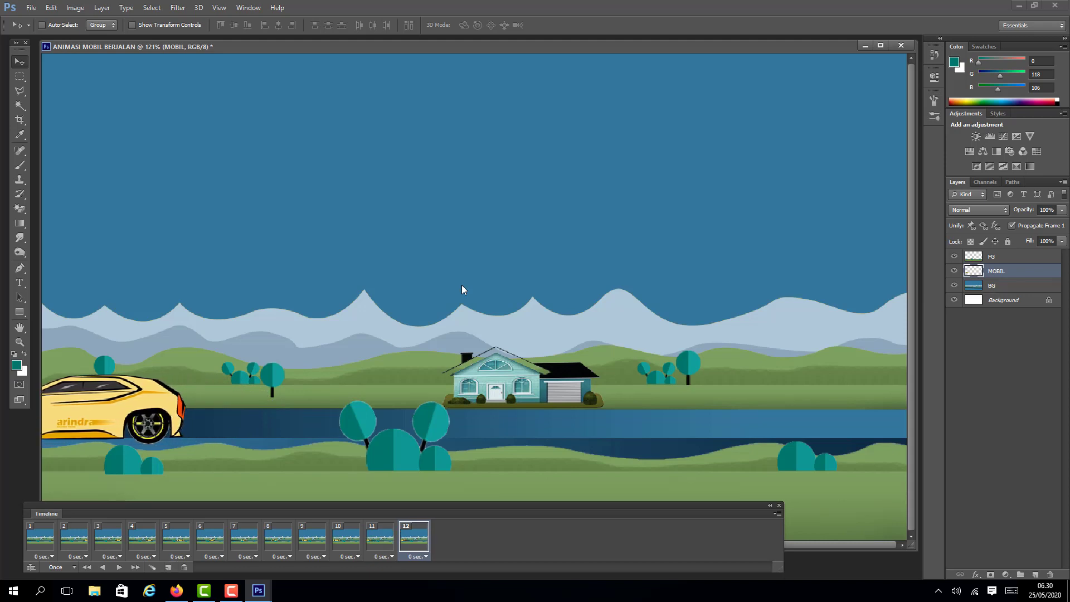
{"action": "key", "text": "Left"}
{"action": "key", "text": "Left"}
{"action": "key", "text": "Left"}
{"action": "key", "text": "Left"}
{"action": "key", "text": "Left"}
{"action": "key", "text": "Left"}
{"action": "key", "text": "Left"}
{"action": "key", "text": "Left"}
{"action": "key", "text": "Left"}
{"action": "key", "text": "Left"}
{"action": "key", "text": "Left"}
{"action": "key", "text": "Left"}
{"action": "key", "text": "Left"}
{"action": "key", "text": "Left"}
{"action": "key", "text": "Left"}
{"action": "key", "text": "Left"}
{"action": "key", "text": "Left"}
{"action": "key", "text": "Left"}
{"action": "key", "text": "Left"}
{"action": "key", "text": "Left"}
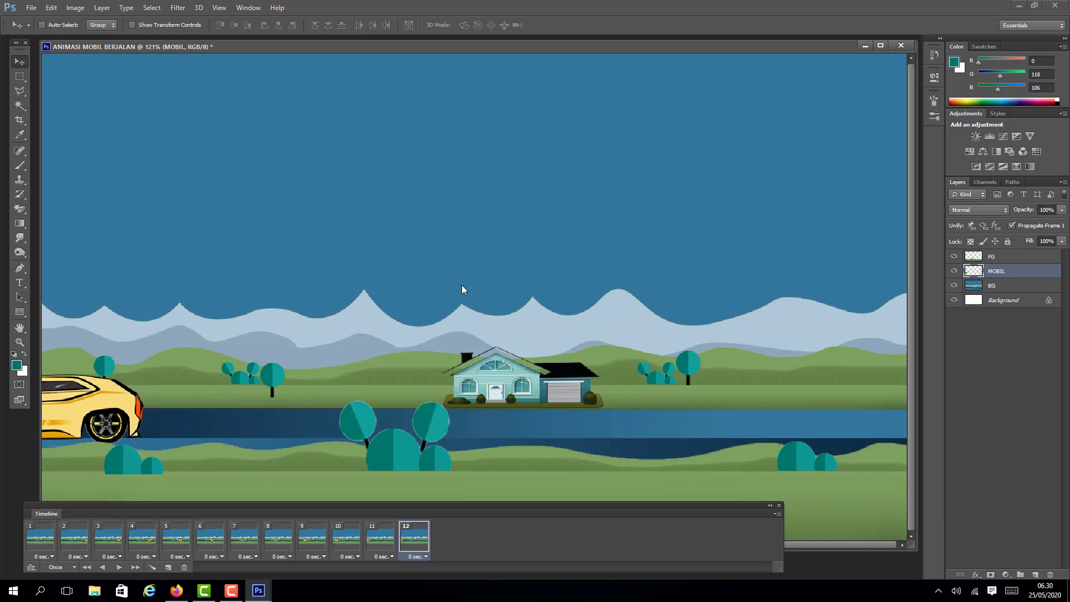
{"action": "key", "text": "Left"}
{"action": "key", "text": "Left"}
{"action": "key", "text": "Left"}
{"action": "key", "text": "Left"}
{"action": "key", "text": "Left"}
{"action": "key", "text": "Left"}
{"action": "key", "text": "Left"}
{"action": "key", "text": "Left"}
{"action": "key", "text": "Left"}
{"action": "key", "text": "Left"}
{"action": "key", "text": "Left"}
{"action": "key", "text": "Left"}
{"action": "key", "text": "Left"}
{"action": "key", "text": "Left"}
{"action": "key", "text": "Left"}
{"action": "key", "text": "Left"}
{"action": "key", "text": "Left"}
{"action": "key", "text": "Left"}
{"action": "key", "text": "Left"}
{"action": "key", "text": "Left"}
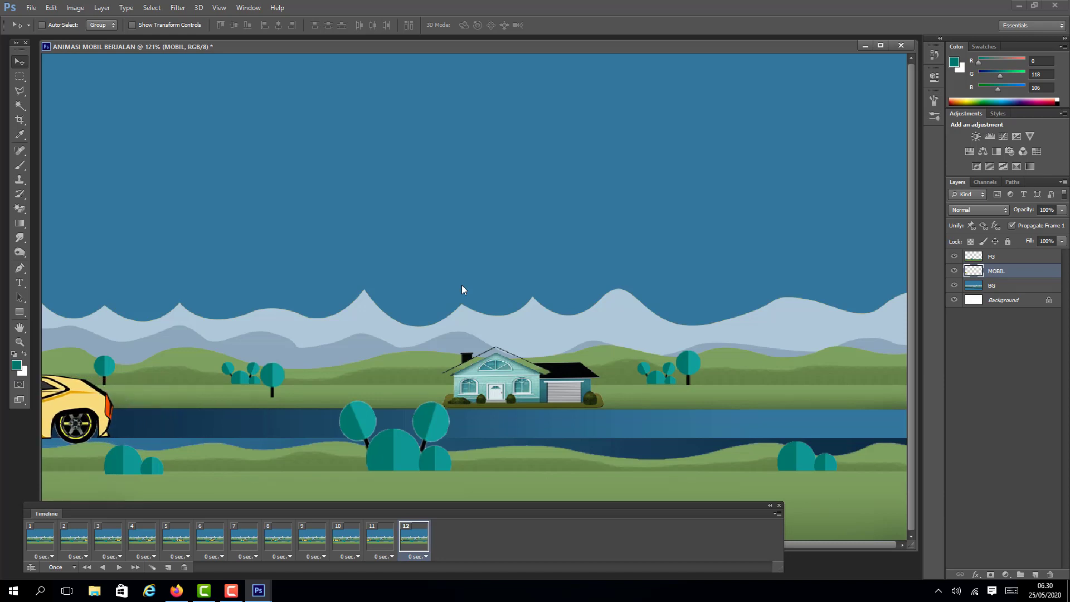
Duplicate frame 12 and move the car left in frame 13 until only a sliver of its tail remains on the canvas
{"action": "key", "text": "ctrl+alt+shift+f"}
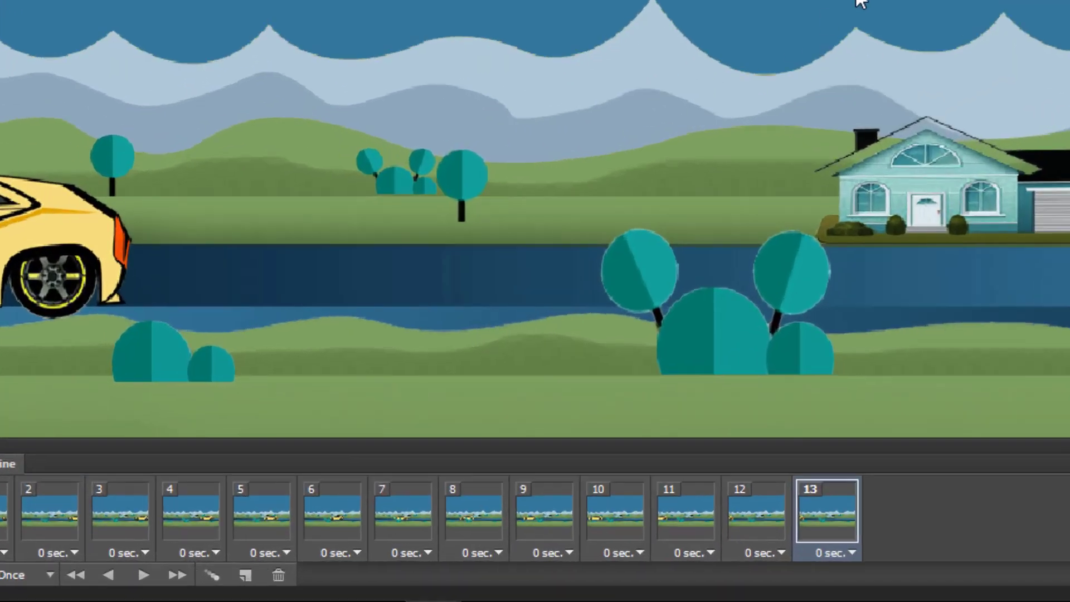
{"action": "key", "text": "Left"}
{"action": "key", "text": "Left"}
{"action": "key", "text": "Left"}
{"action": "key", "text": "Left"}
{"action": "key", "text": "Left"}
{"action": "key", "text": "Left"}
{"action": "key", "text": "Left"}
{"action": "key", "text": "Left"}
{"action": "key", "text": "Left"}
{"action": "key", "text": "Left"}
{"action": "key", "text": "Left"}
{"action": "key", "text": "Left"}
{"action": "key", "text": "Left"}
{"action": "key", "text": "Left"}
{"action": "key", "text": "Left"}
{"action": "key", "text": "Left"}
{"action": "key", "text": "Left"}
{"action": "key", "text": "Left"}
{"action": "key", "text": "Left"}
{"action": "key", "text": "Left"}
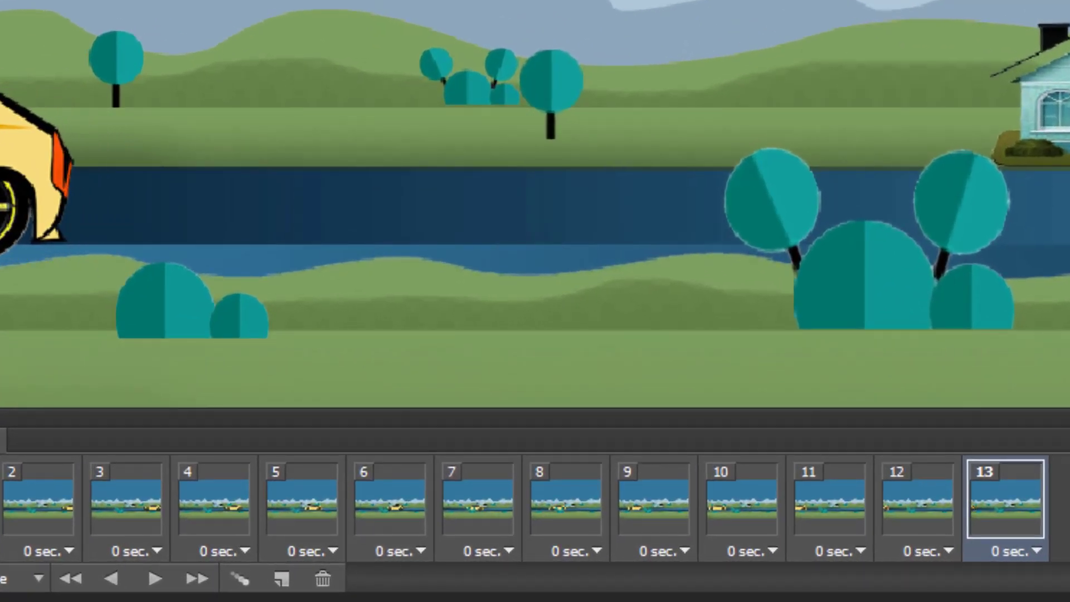
{"action": "key", "text": "Left"}
{"action": "key", "text": "Left"}
{"action": "key", "text": "Left"}
{"action": "key", "text": "Left"}
{"action": "key", "text": "Left"}
{"action": "key", "text": "Left"}
{"action": "key", "text": "Left"}
{"action": "key", "text": "Left"}
{"action": "key", "text": "Left"}
{"action": "key", "text": "Left"}
{"action": "key", "text": "Left"}
{"action": "key", "text": "Left"}
{"action": "key", "text": "Left"}
{"action": "key", "text": "Left"}
{"action": "key", "text": "Left"}
{"action": "key", "text": "Left"}
{"action": "key", "text": "Left"}
{"action": "key", "text": "Left"}
{"action": "key", "text": "Left"}
{"action": "key", "text": "Left"}
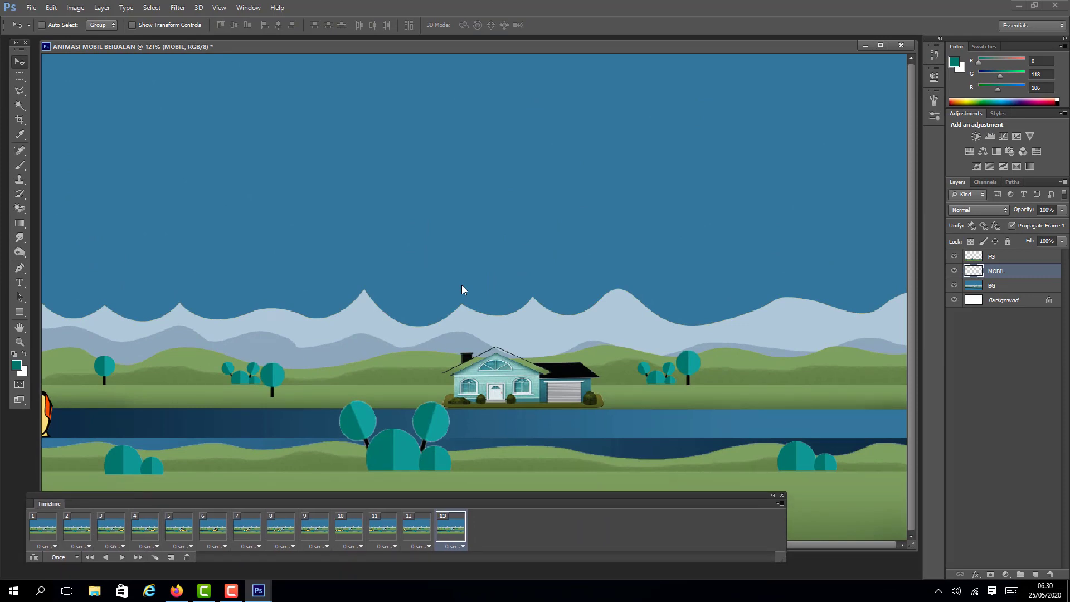
Preview the animation once, and set the delay of all 13 frames to 0.2 seconds
{"action": "key", "text": "space"}
{"action": "key", "text": "space"}
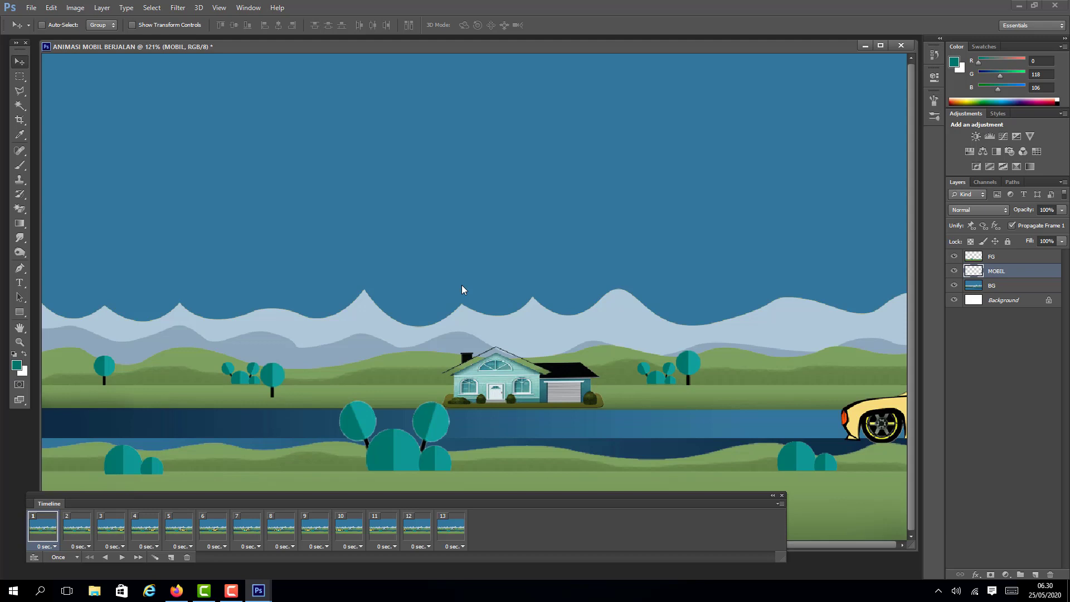
{"action": "key", "text": "ctrl+a"}
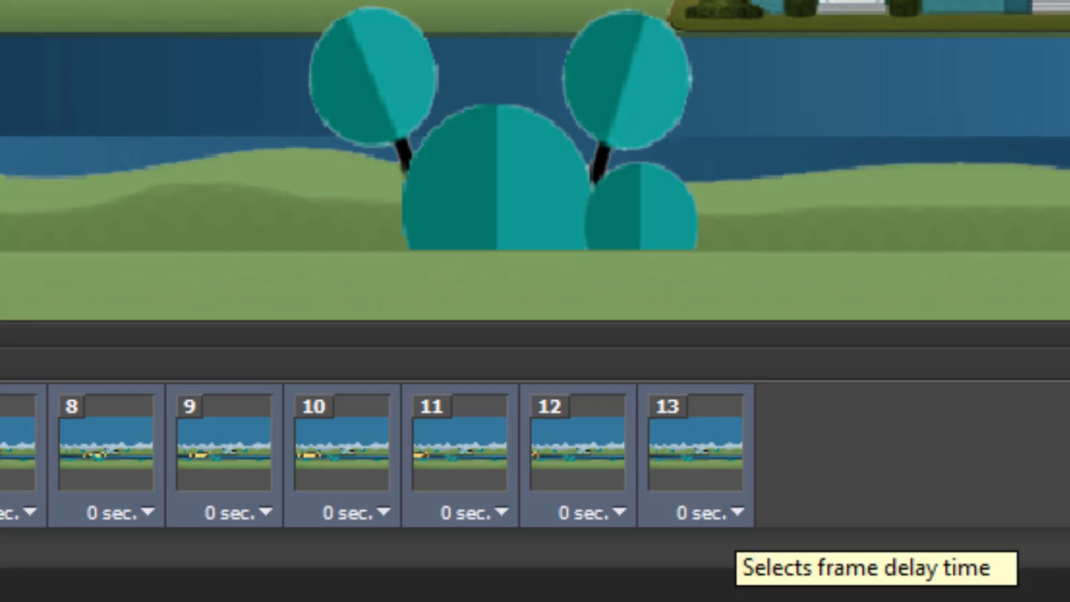
{"action": "left_click", "coordinate": [731, 512]}
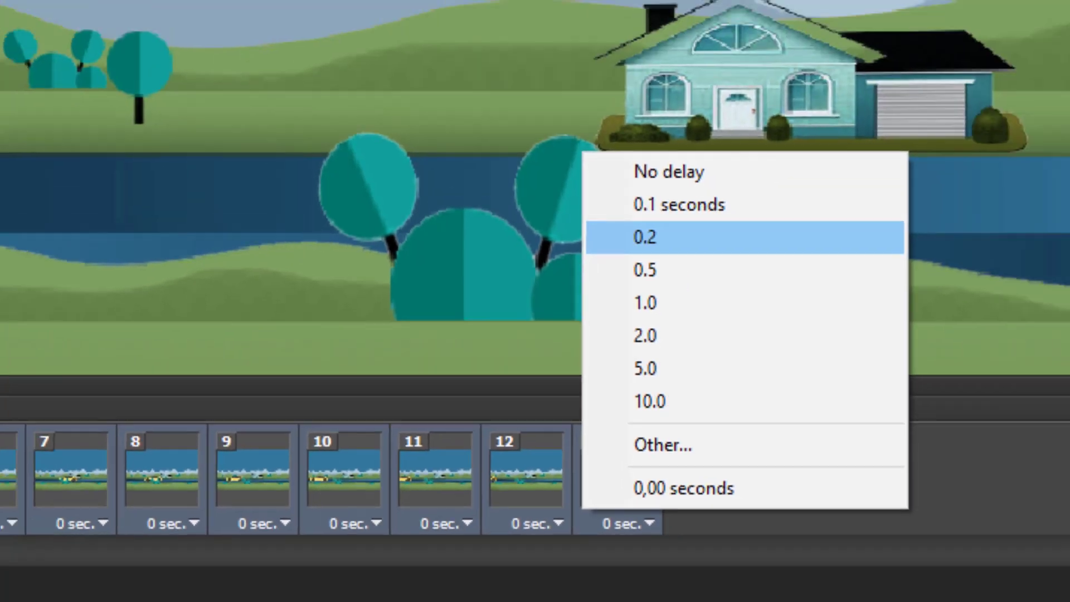
{"action": "left_click", "coordinate": [736, 142]}
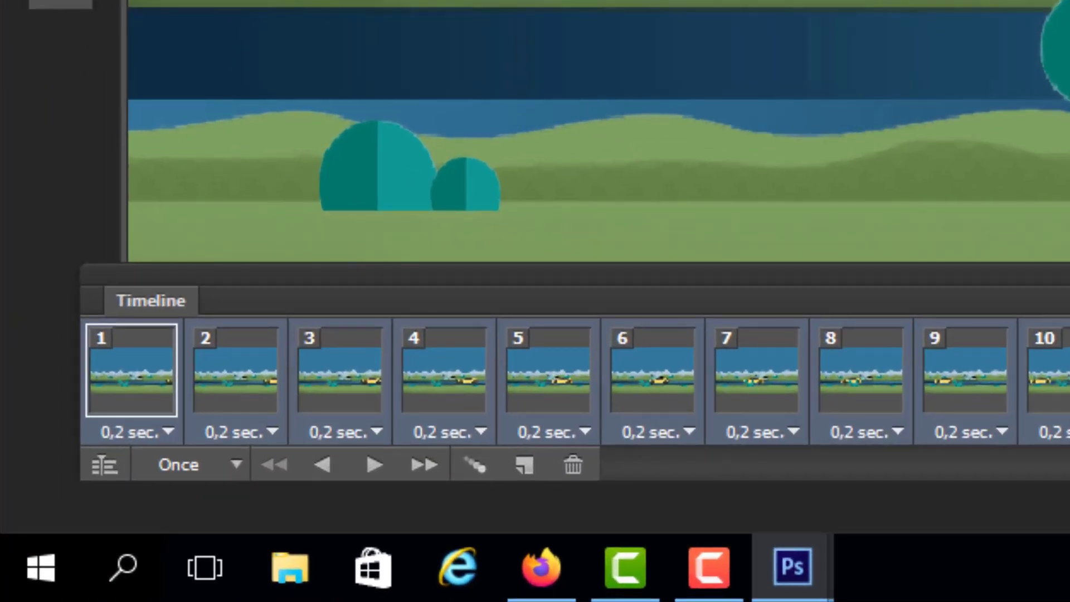
Set the animation's looping to Forever and preview its playback
{"action": "left_click", "coordinate": [236, 465]}
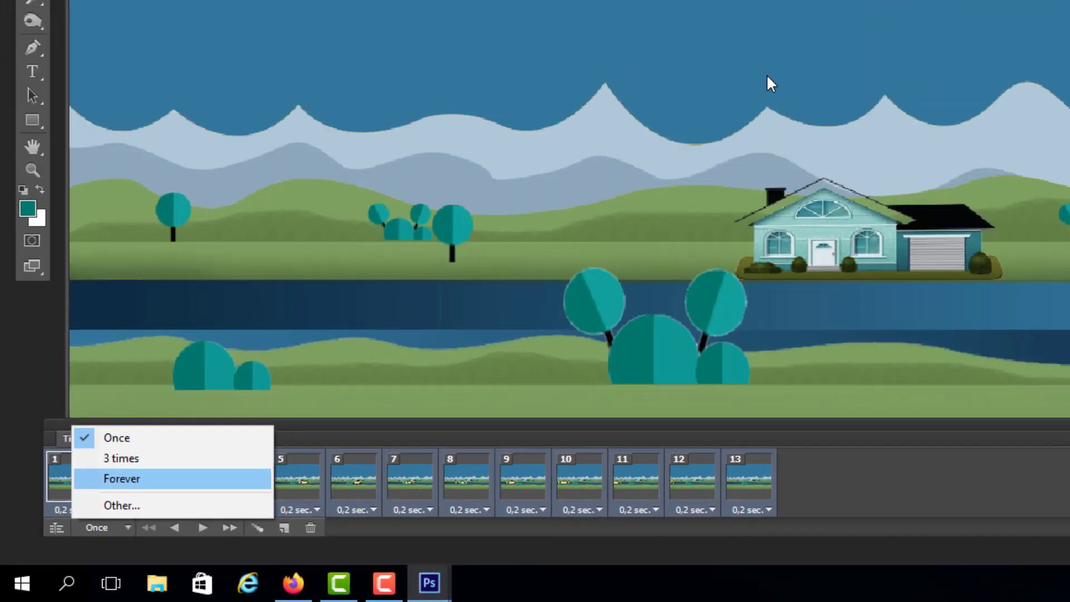
{"action": "key", "text": "Return"}
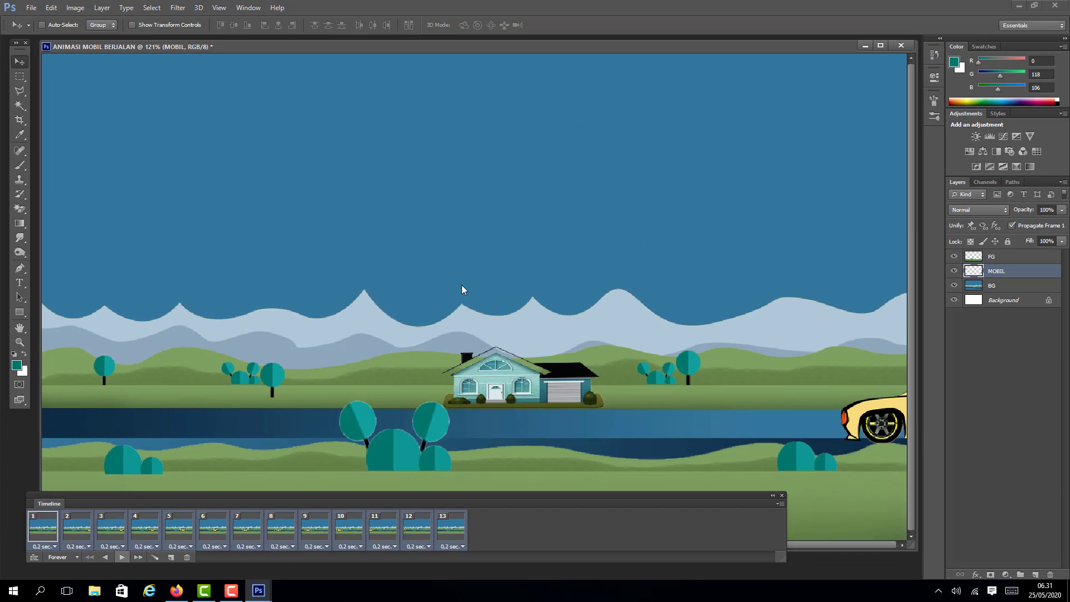
{"action": "key", "text": "space"}
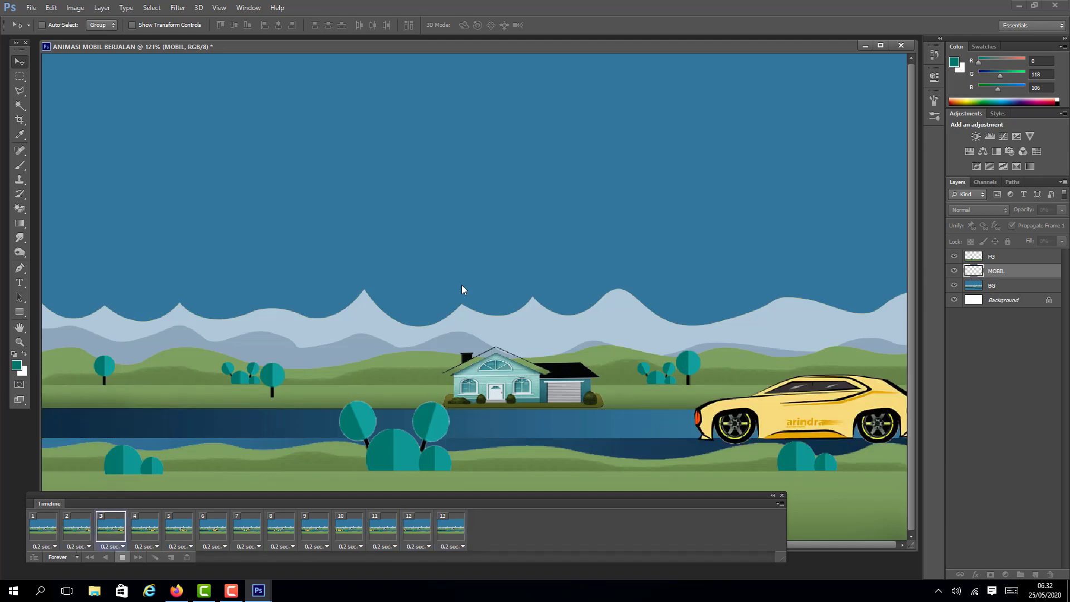
{"action": "key", "text": "space"}
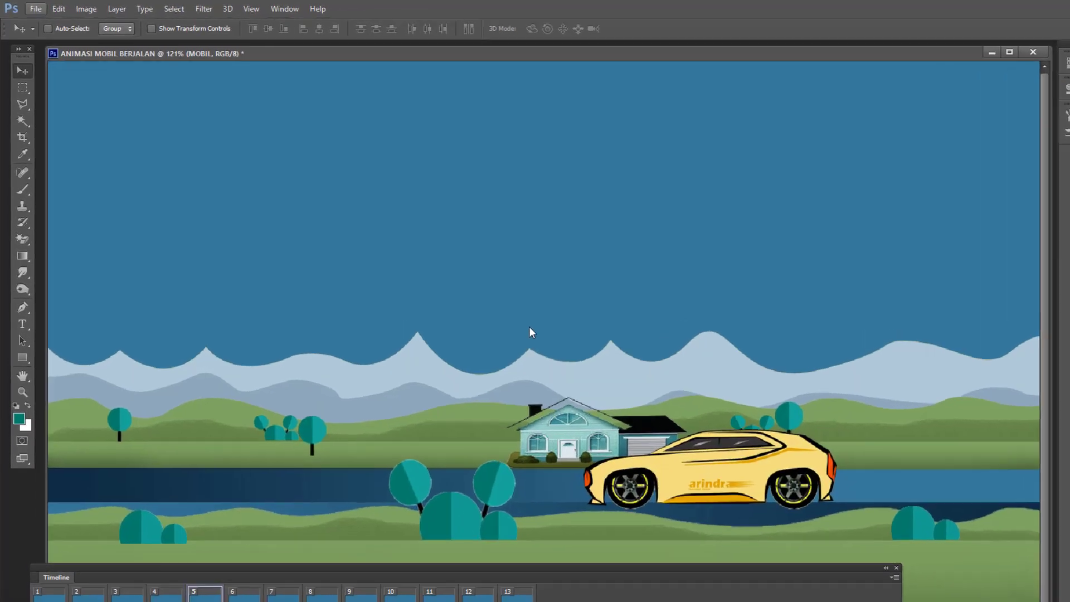
Save the document as ANIMASI MOBIL BERJALAN.psd in the YOUTUBE 02 folder inside YOUTUBE WORK, with Maximize Compatibility on
{"action": "key", "text": "alt+f"}
{"action": "key", "text": "Down"}
{"action": "key", "text": "Down"}
{"action": "key", "text": "Down"}
{"action": "key", "text": "Down"}
{"action": "key", "text": "Down"}
{"action": "key", "text": "Down"}
{"action": "key", "text": "Down"}
{"action": "key", "text": "Down"}
{"action": "key", "text": "Down"}
{"action": "key", "text": "Down"}
{"action": "key", "text": "Down"}
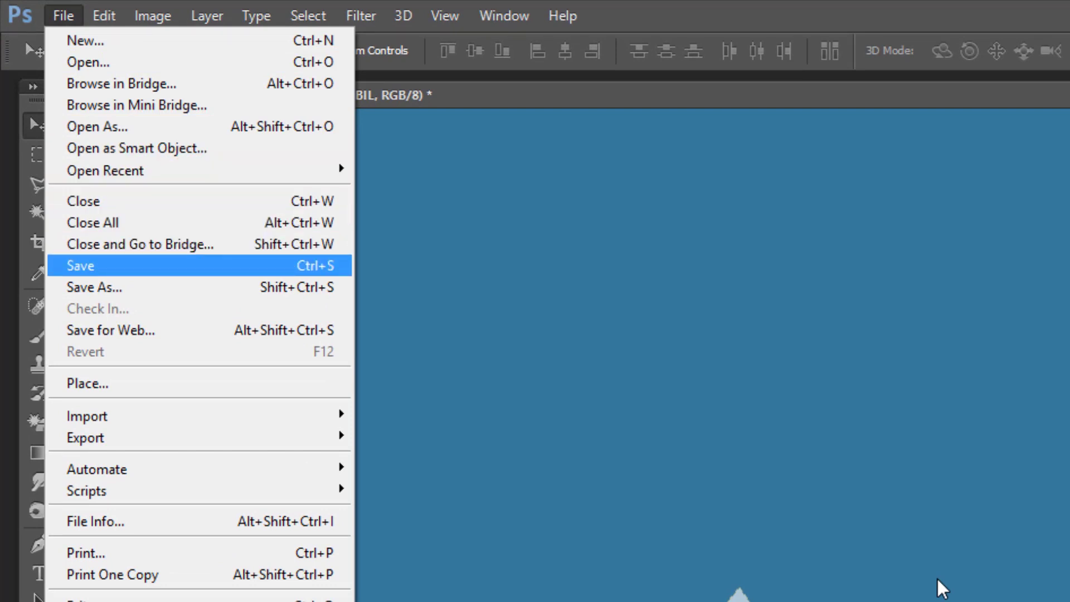
{"action": "key", "text": "Return"}
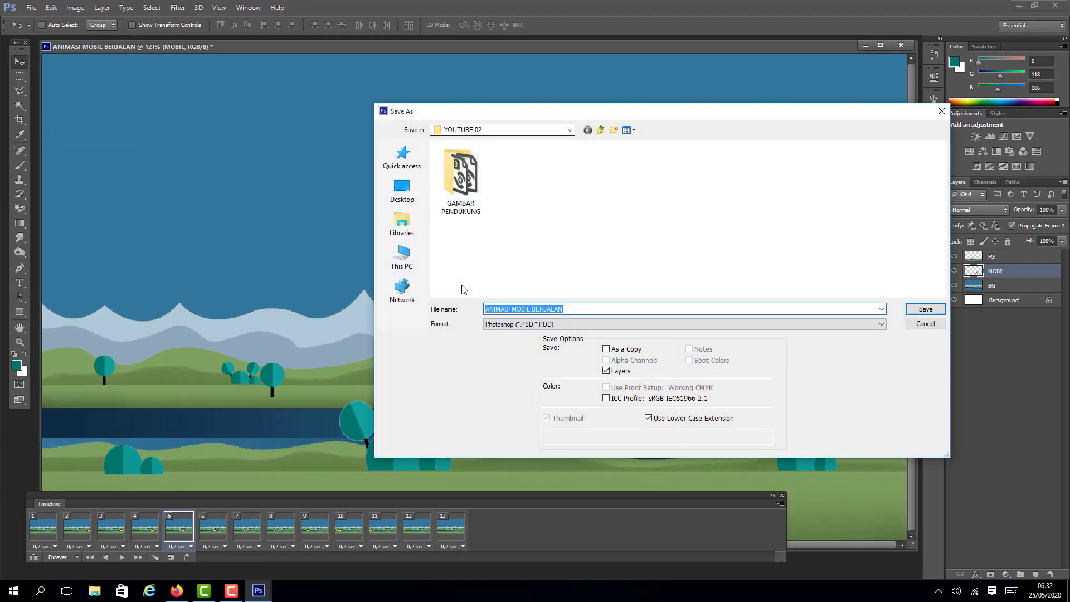
{"action": "key", "text": "F4"}
{"action": "key", "text": "d"}
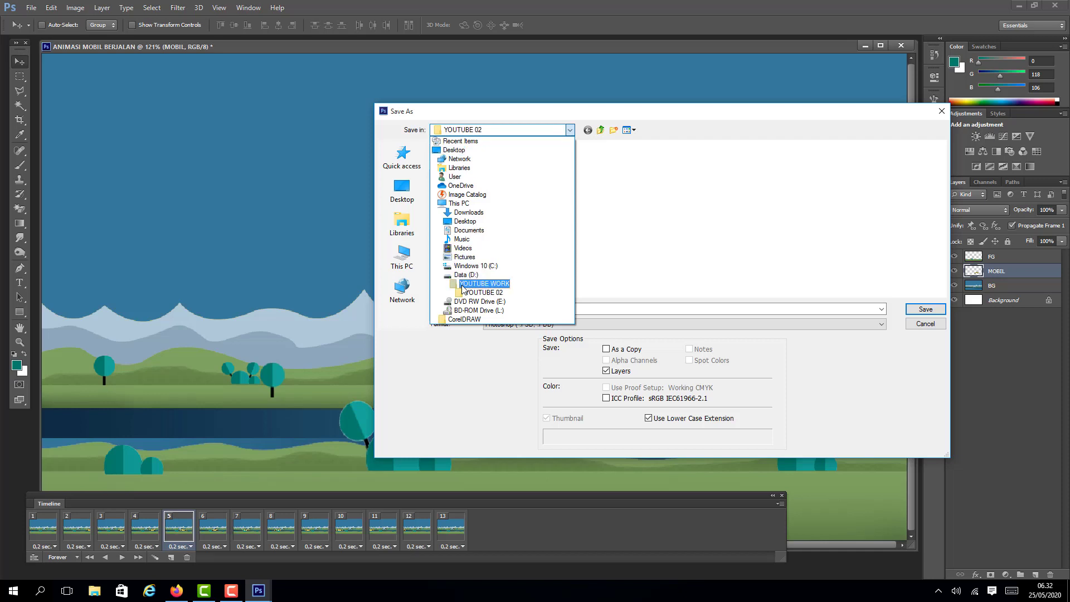
{"action": "left_click", "coordinate": [462, 284]}
{"action": "left_click", "coordinate": [577, 175]}
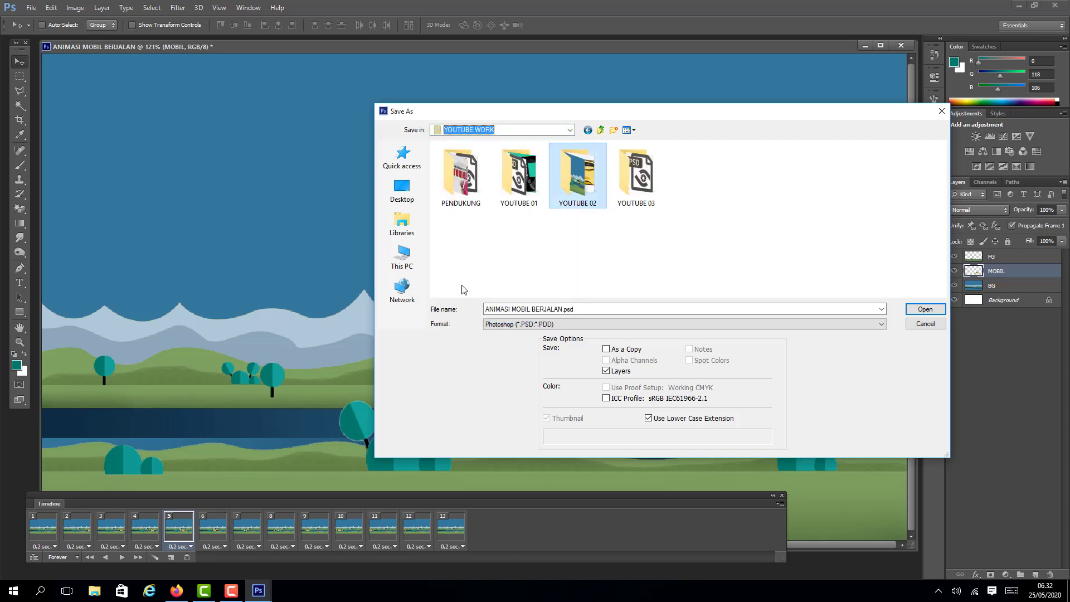
{"action": "key", "text": "Return"}
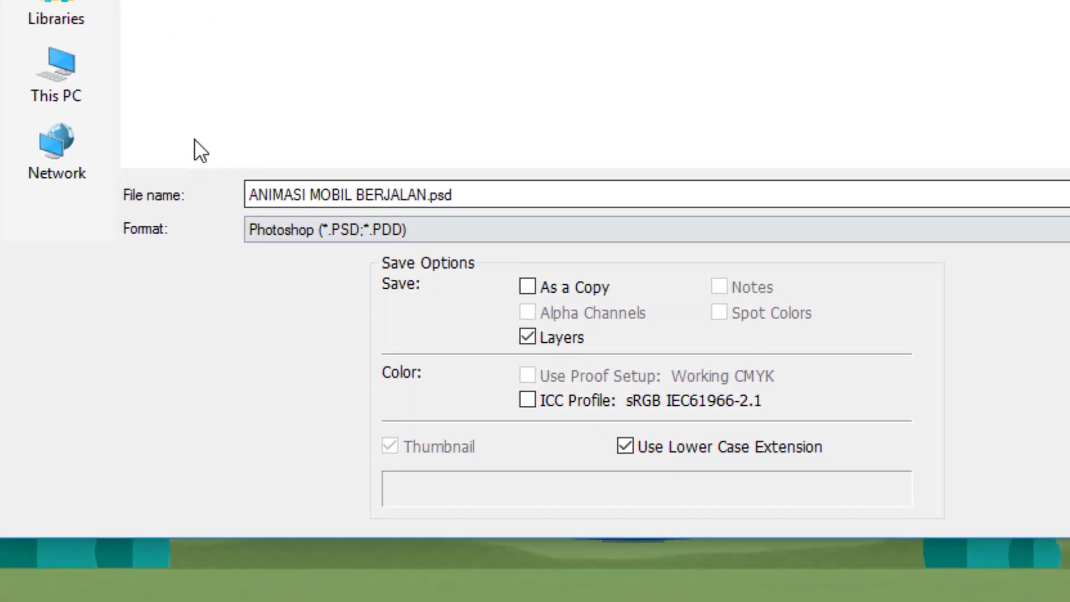
{"action": "key", "text": "Tab"}
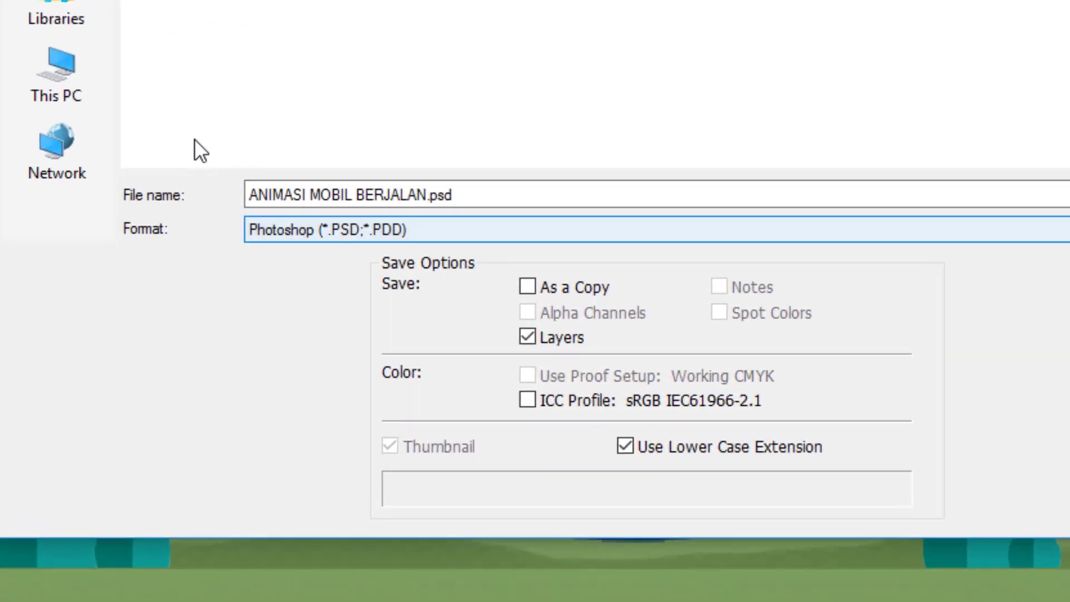
{"action": "key", "text": "Tab"}
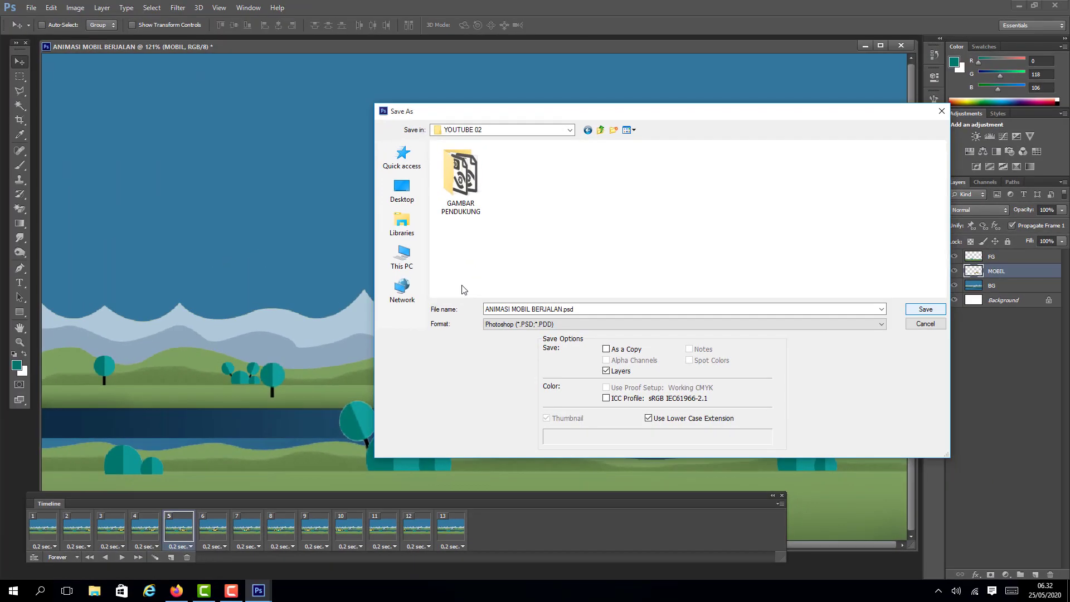
{"action": "key", "text": "Return"}
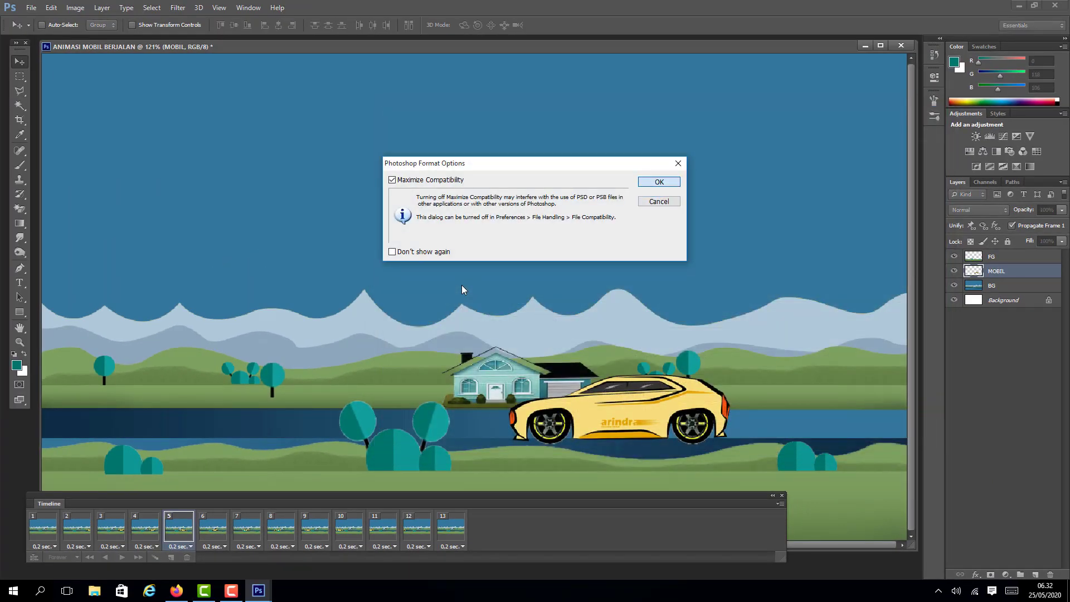
{"action": "key", "text": "Return"}
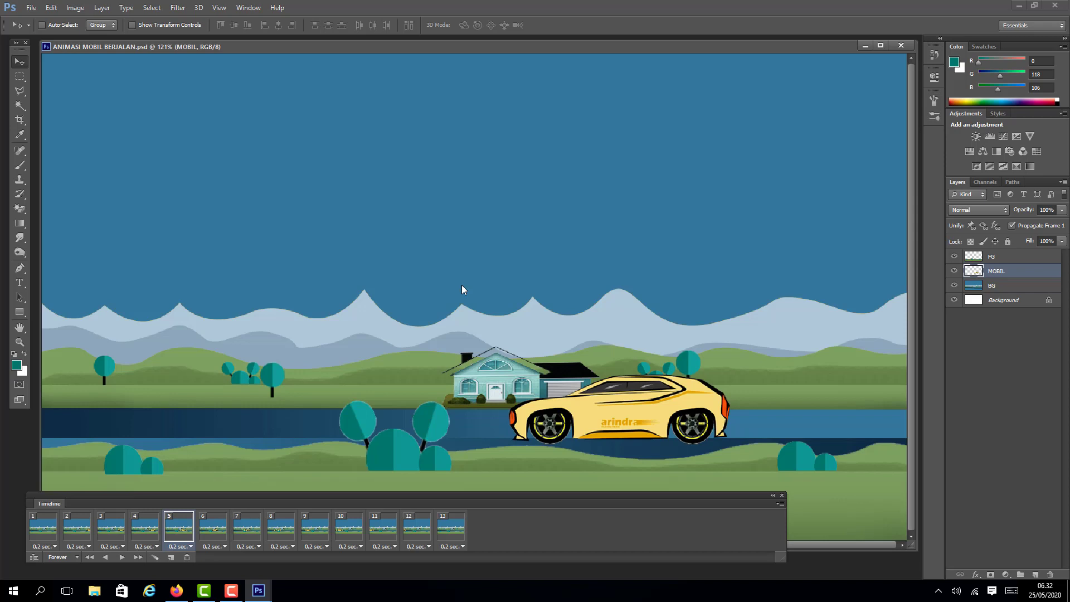
Open Save for Web for the animation and choose GIF as the export format
{"action": "key", "text": "ctrl+alt+shift+s"}
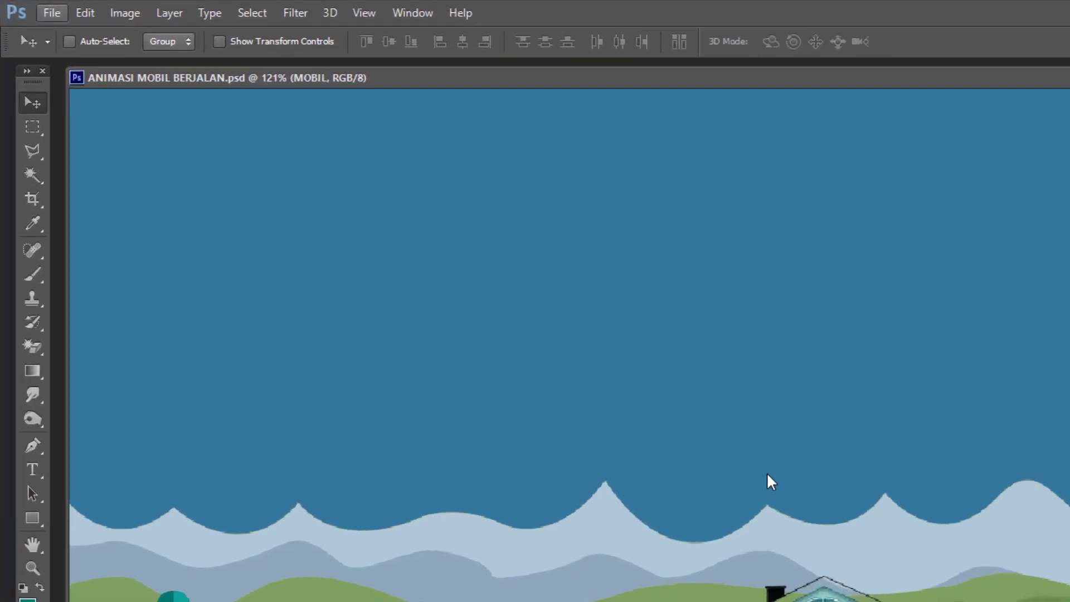
{"action": "key", "text": "alt+f"}
{"action": "key", "text": "Down"}
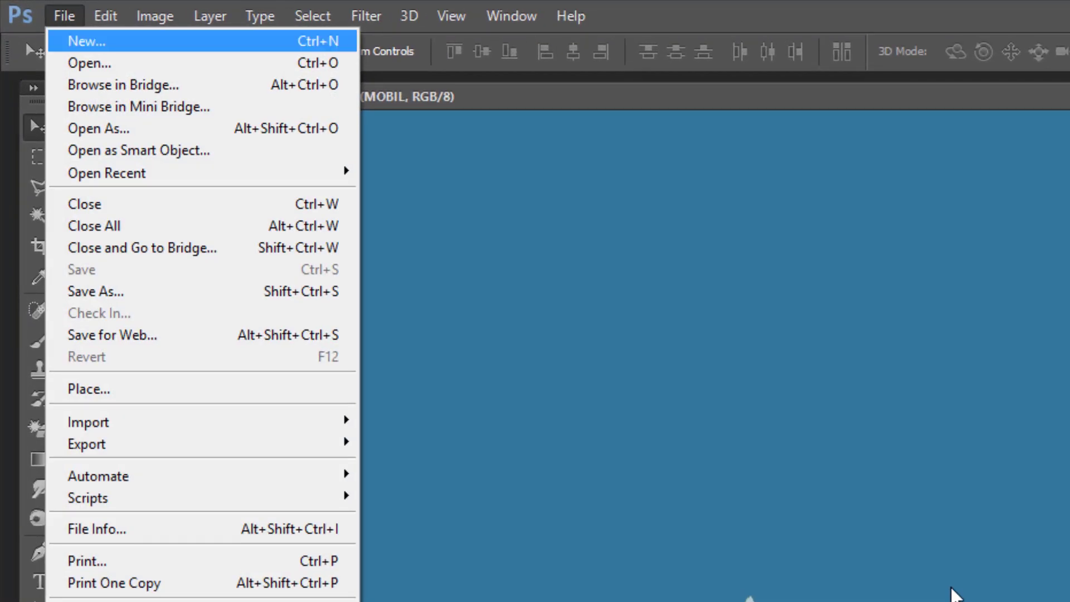
{"action": "key", "text": "Down"}
{"action": "key", "text": "Down"}
{"action": "key", "text": "Down"}
{"action": "key", "text": "Down"}
{"action": "key", "text": "Down"}
{"action": "key", "text": "Down"}
{"action": "key", "text": "Down"}
{"action": "key", "text": "Down"}
{"action": "key", "text": "Down"}
{"action": "key", "text": "Down"}
{"action": "key", "text": "Down"}
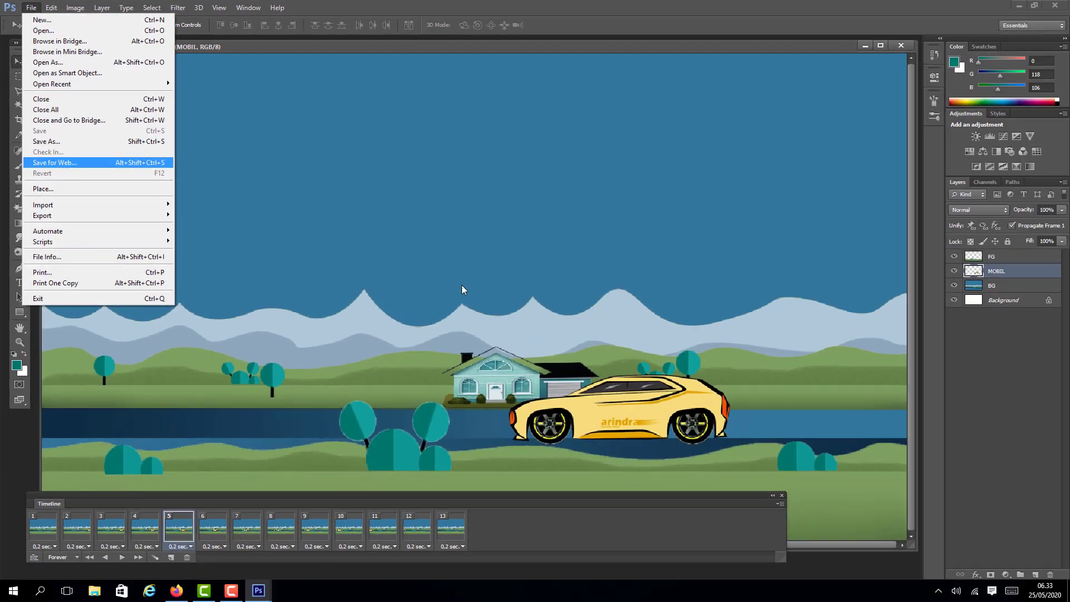
{"action": "key", "text": "Return"}
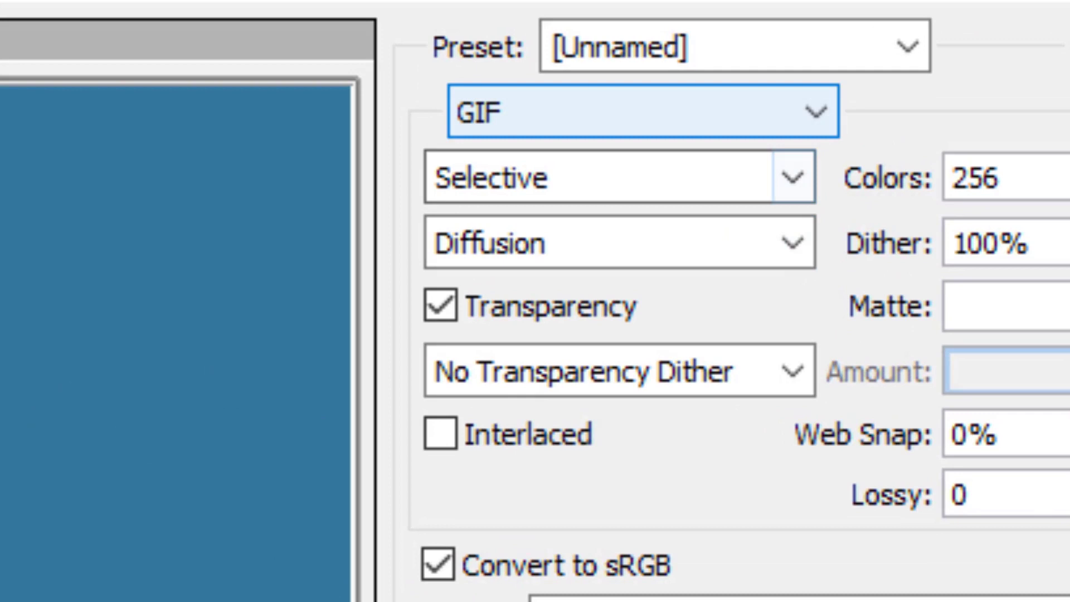
{"action": "left_click", "coordinate": [641, 70]}
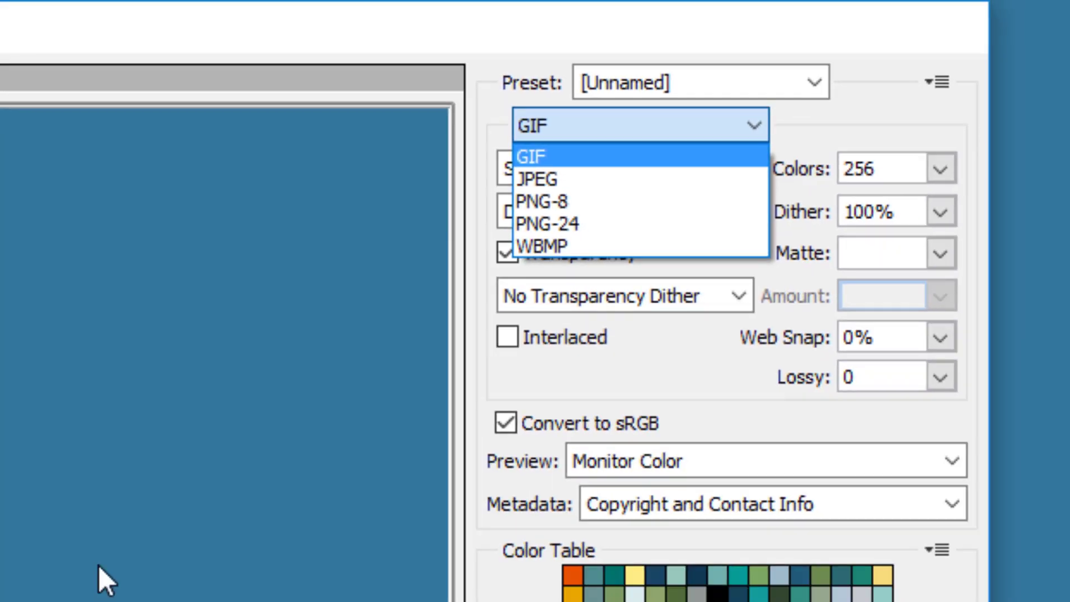
{"action": "left_click", "coordinate": [462, 289]}
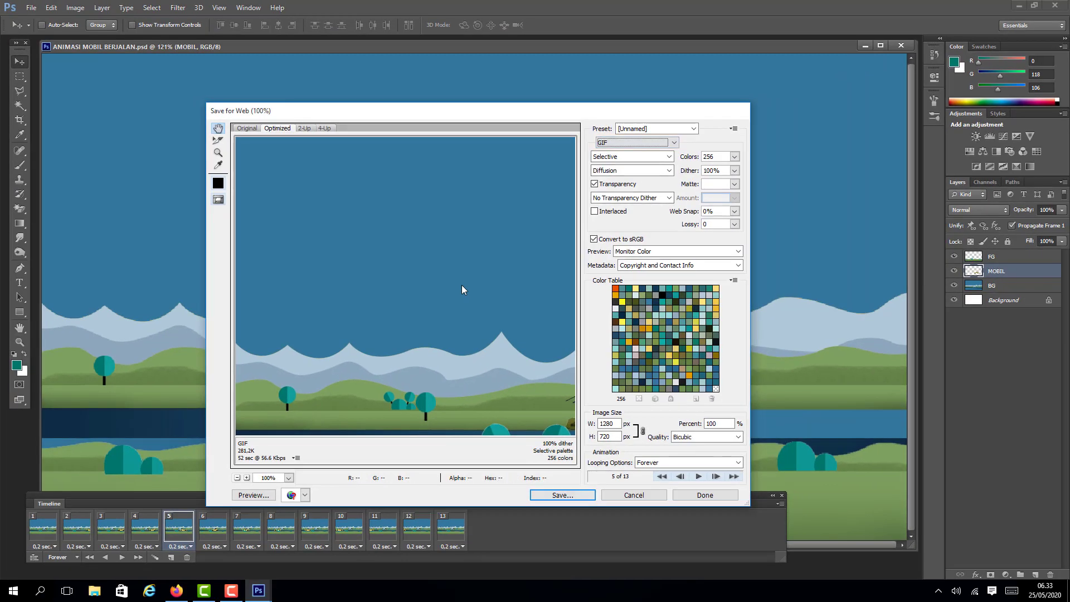
Export the animation as ANIMASI-MOBIL-BERJALAN.gif to the YOUTUBE 02 folder inside YOUTUBE WORK
{"action": "key", "text": "Return"}
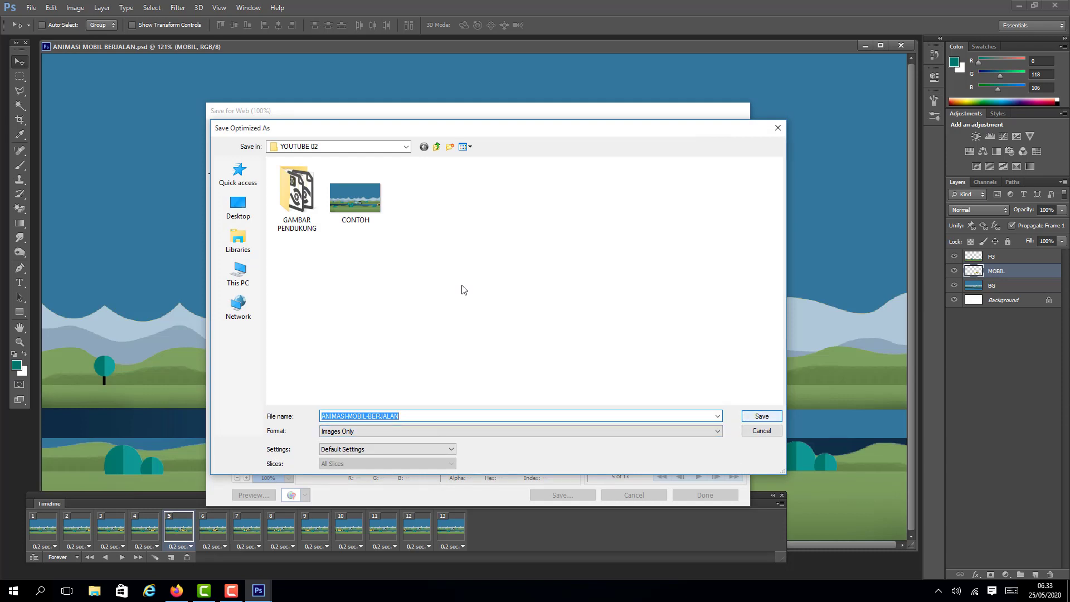
{"action": "left_click", "coordinate": [405, 146]}
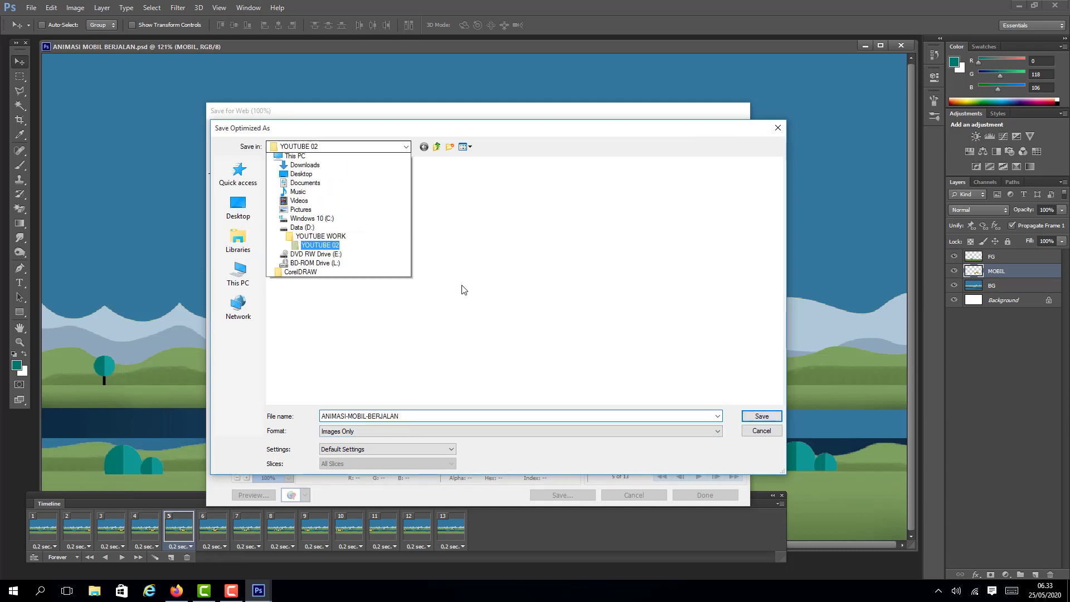
{"action": "key", "text": "Return"}
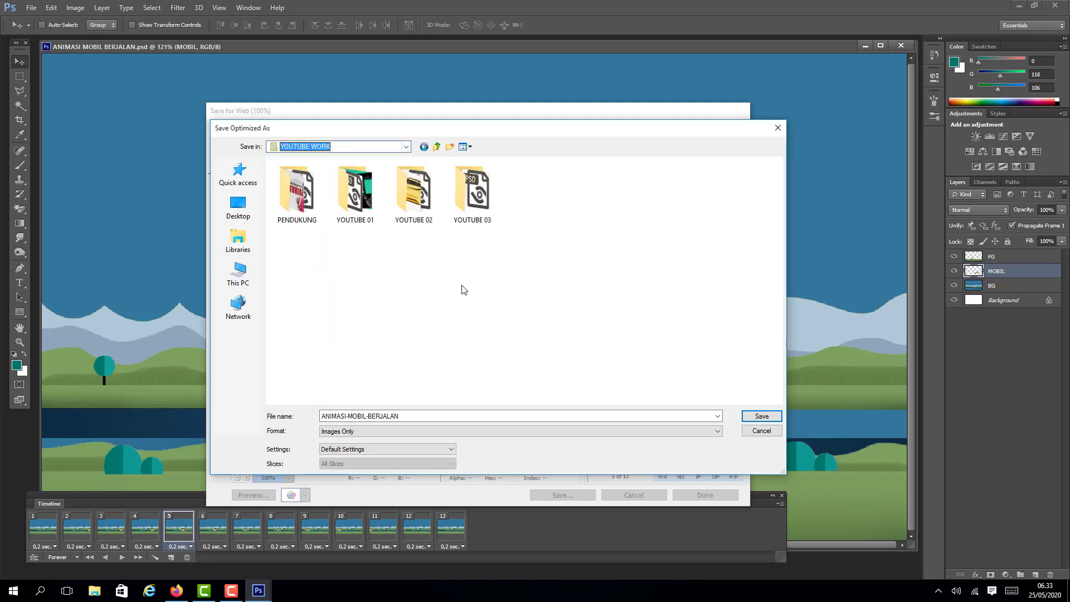
{"action": "double_click", "coordinate": [414, 192]}
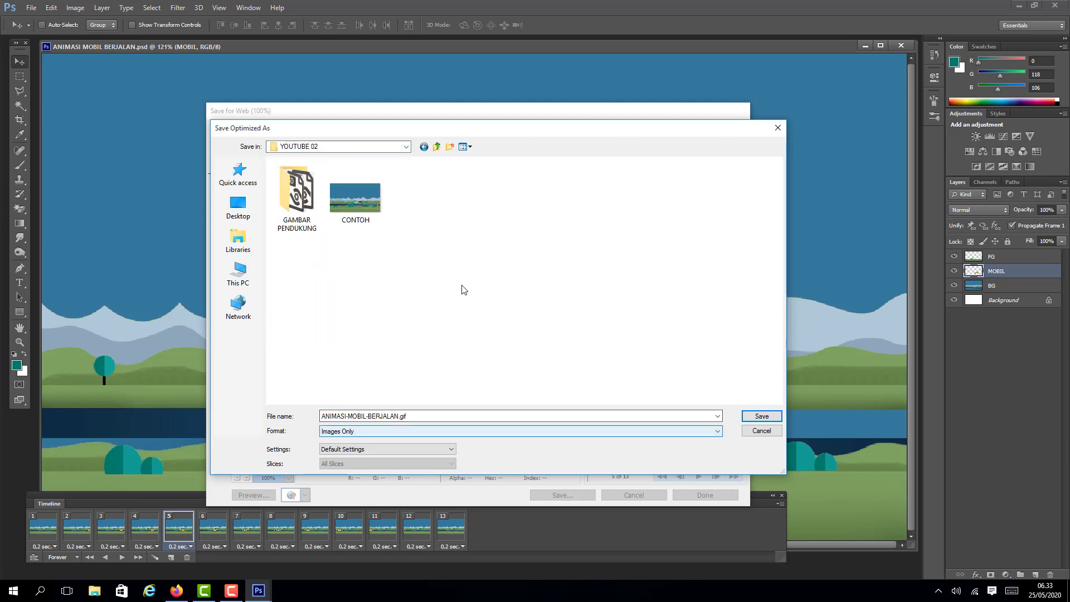
{"action": "key", "text": "Return"}
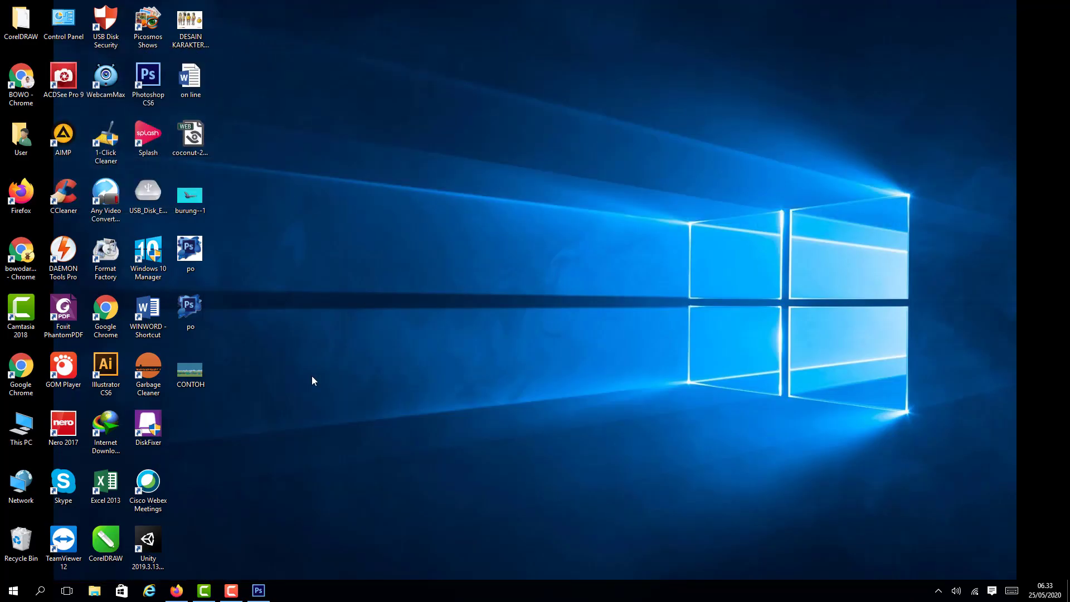
Switch to File Explorer and open the exported ANIMASI-MOBIL-BERJALAN GIF from YOUTUBE WORK > YOUTUBE 02
{"action": "left_click", "coordinate": [95, 591]}
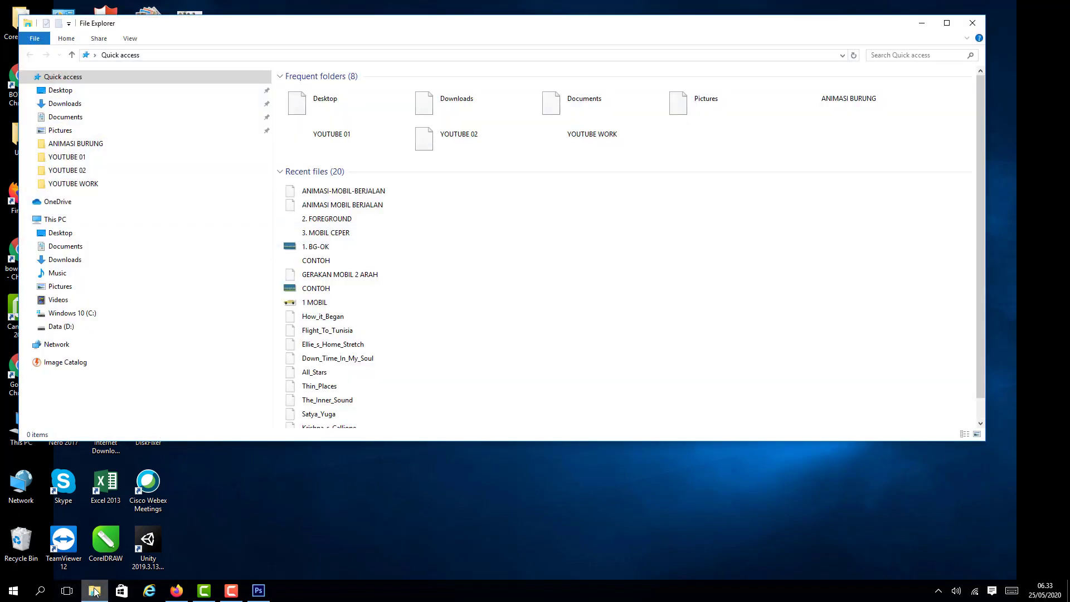
{"action": "left_click", "coordinate": [94, 184]}
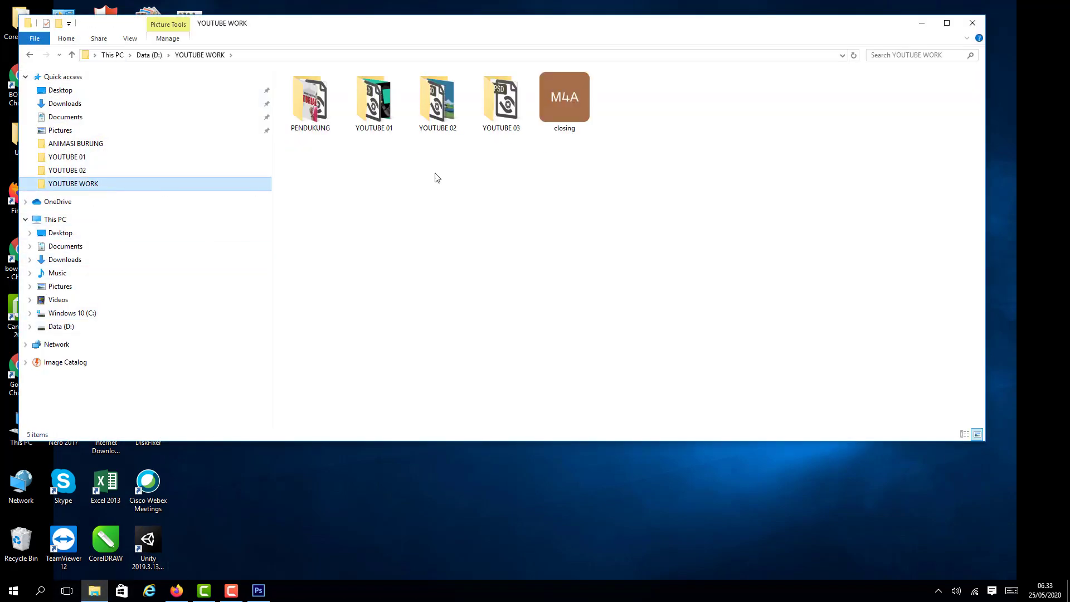
{"action": "double_click", "coordinate": [419, 114]}
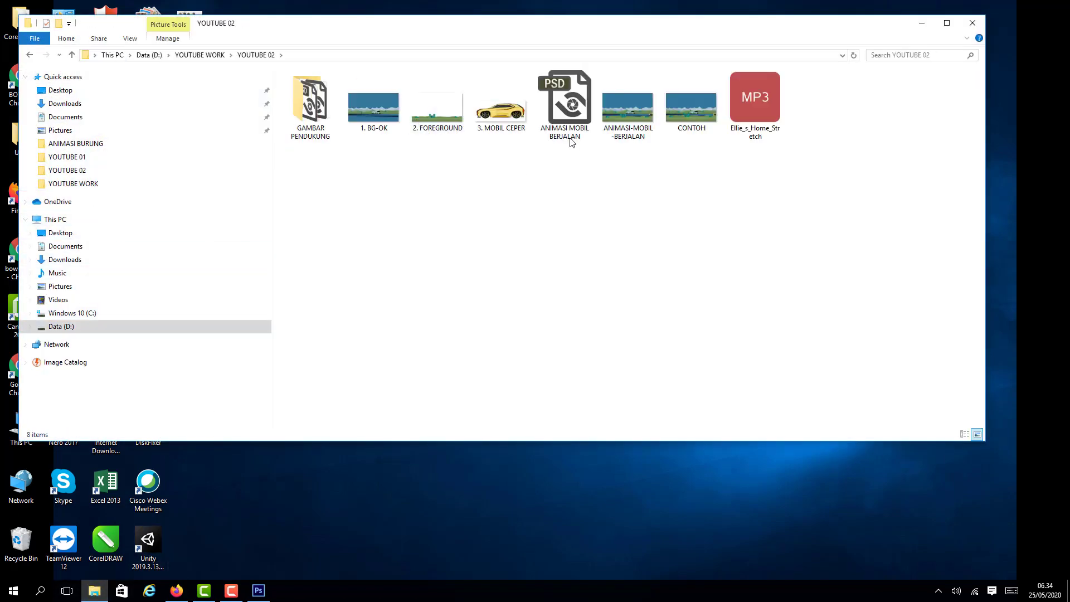
{"action": "left_click", "coordinate": [372, 119]}
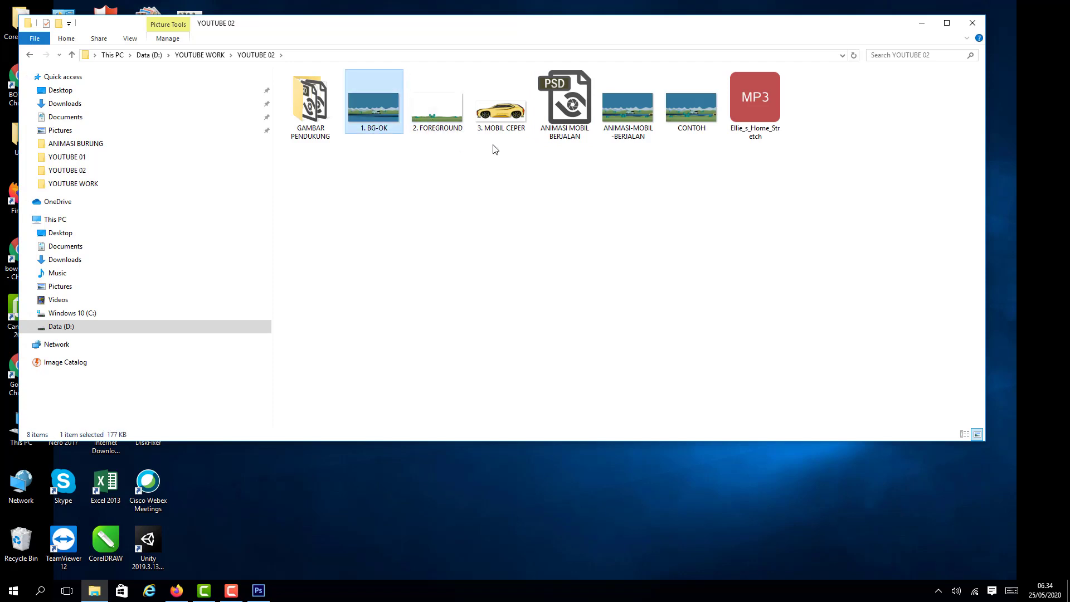
{"action": "left_click", "coordinate": [616, 121]}
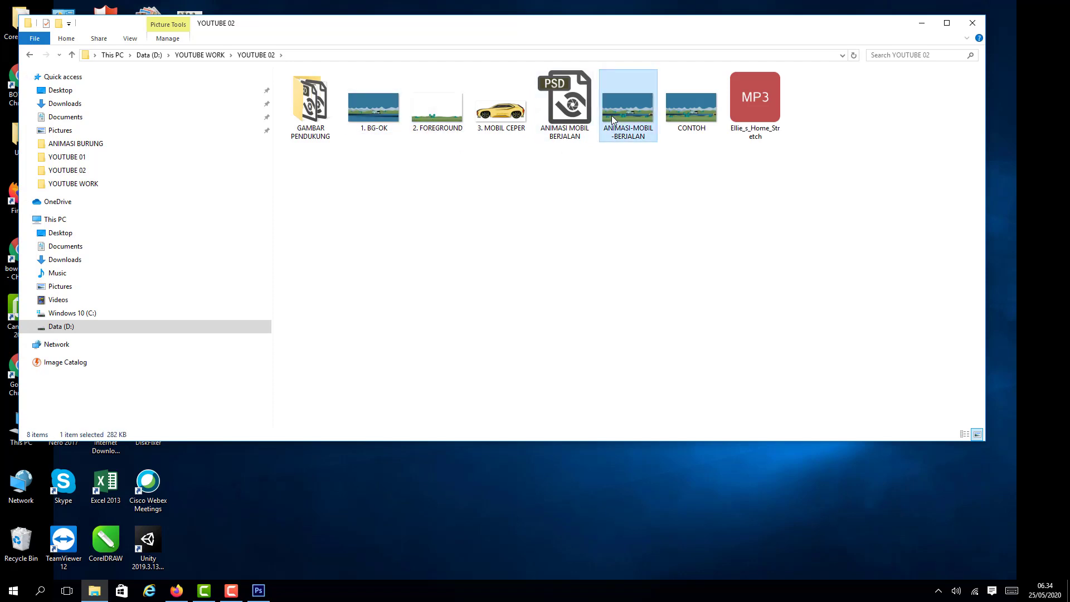
{"action": "double_click", "coordinate": [623, 118]}
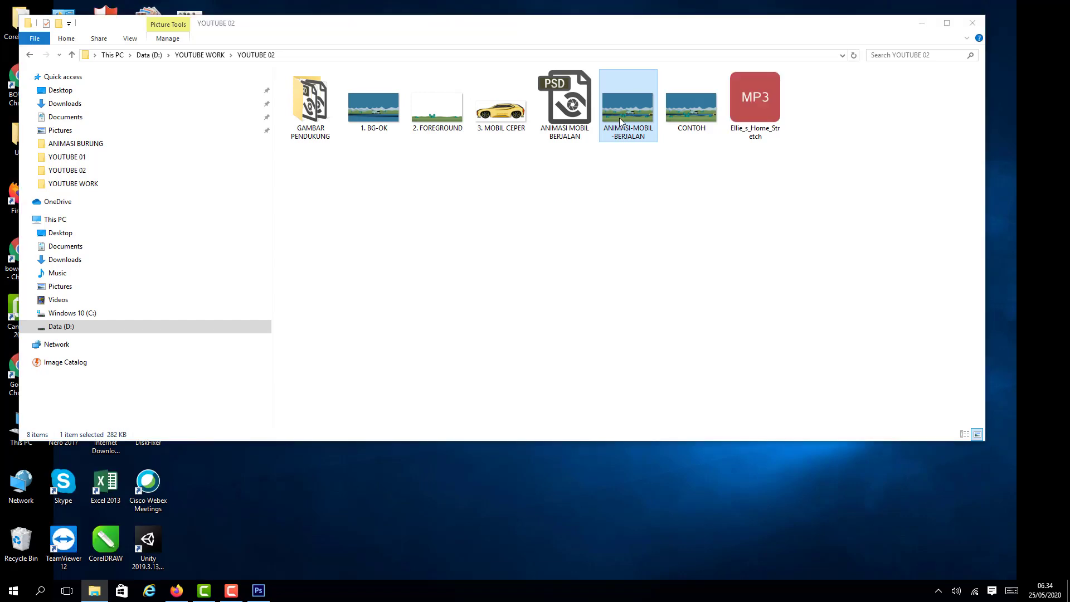